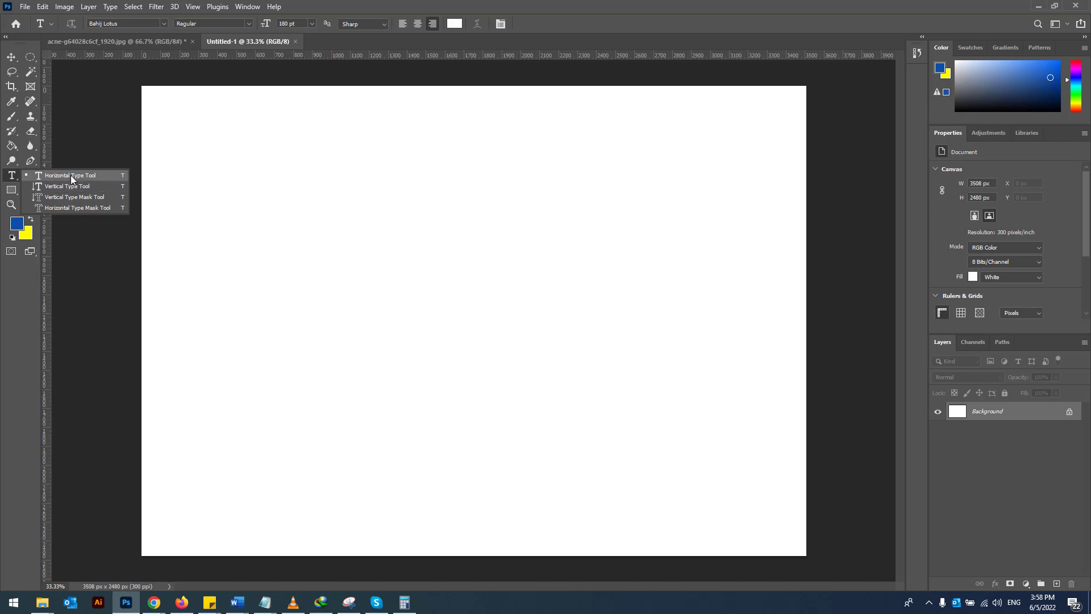
- Add a horizontal text layer with the placeholder text "Lorem Ipsum" in the upper-left area of the canvas
click(71, 175)
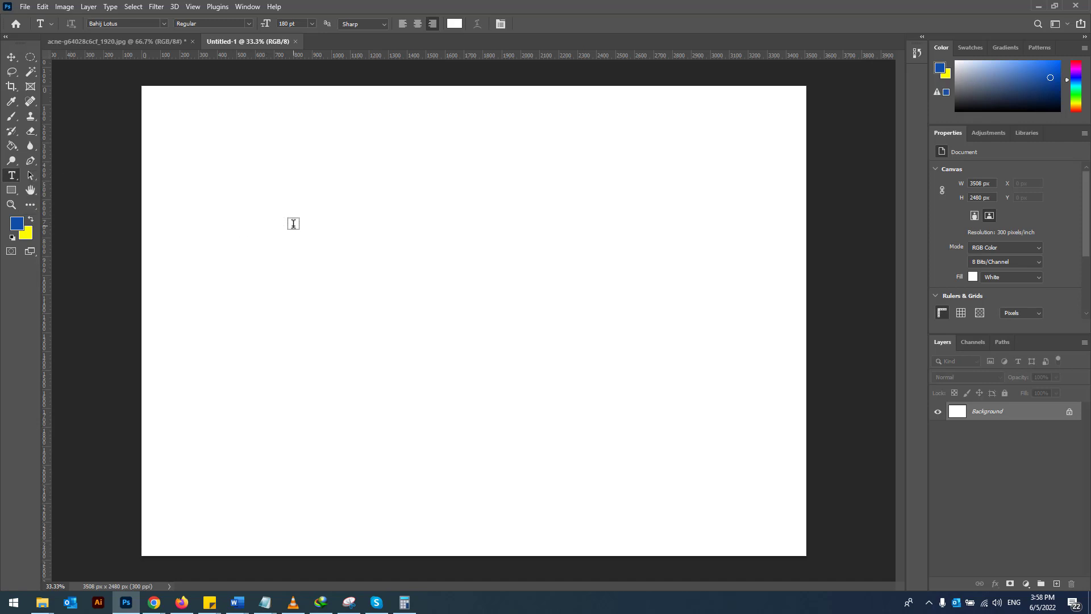
click(293, 223)
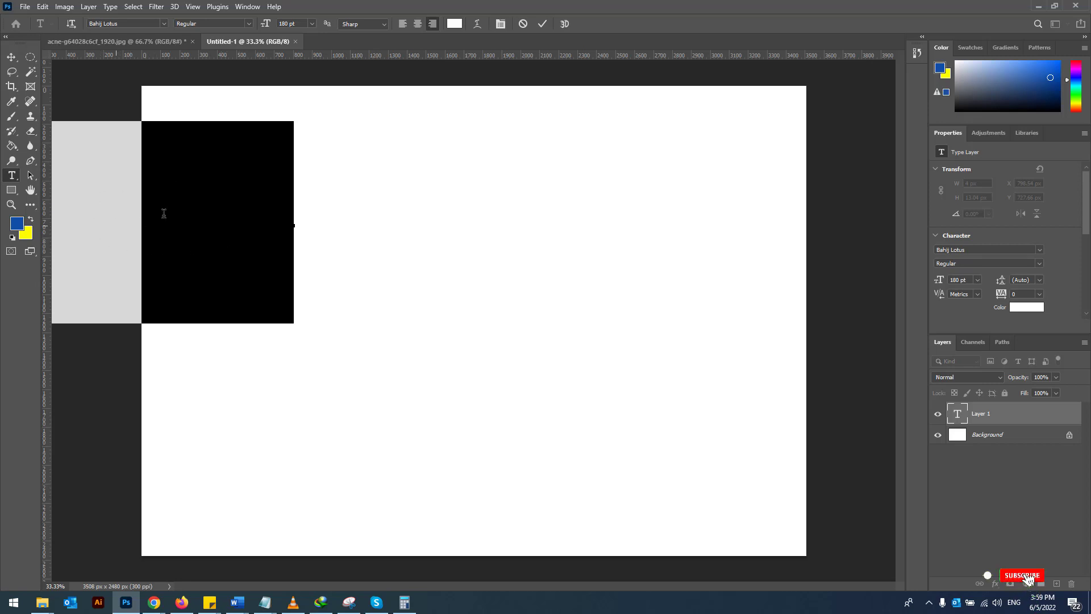
click(542, 24)
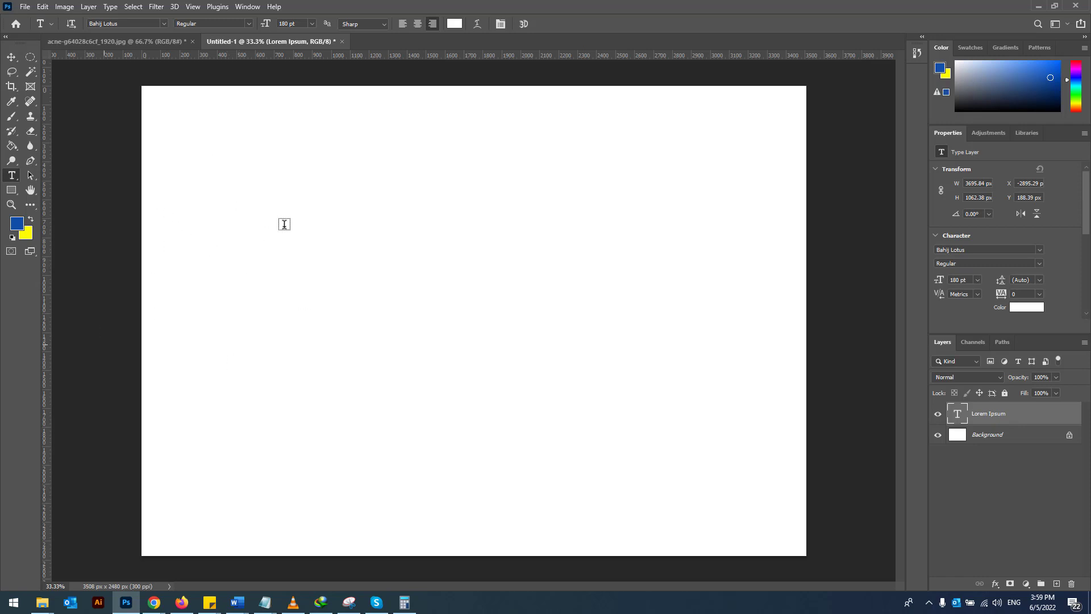
- Set the text color of the Lorem Ipsum layer to red, #f70707
click(455, 24)
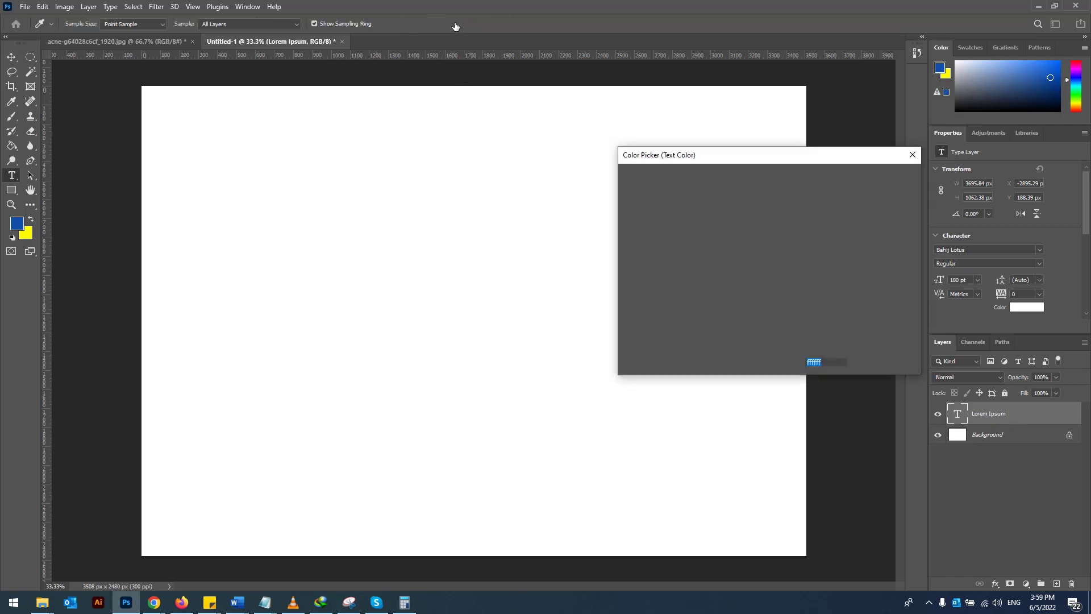
click(765, 186)
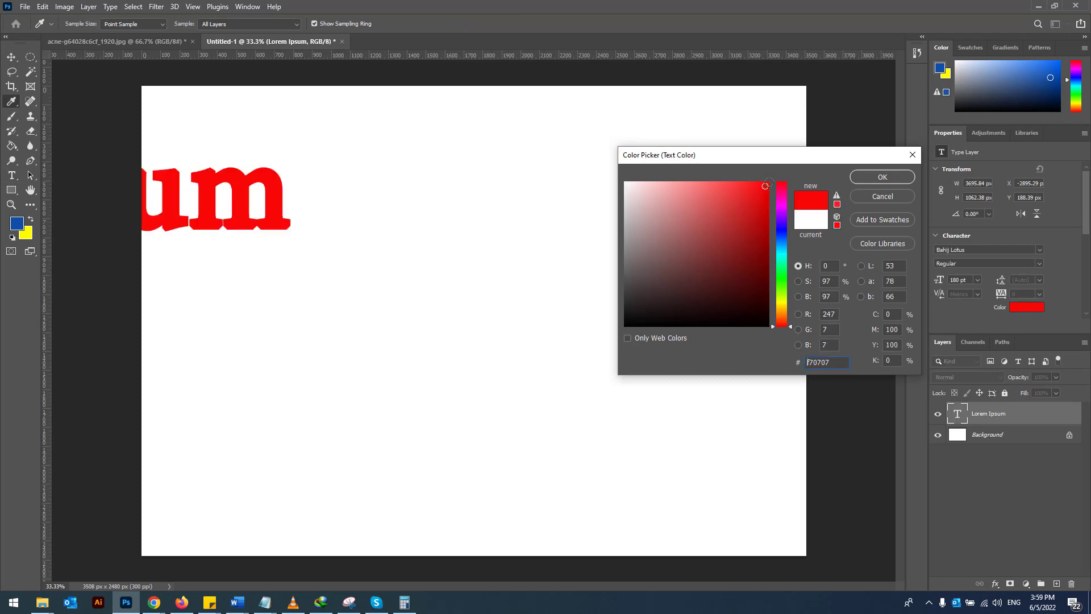
click(881, 177)
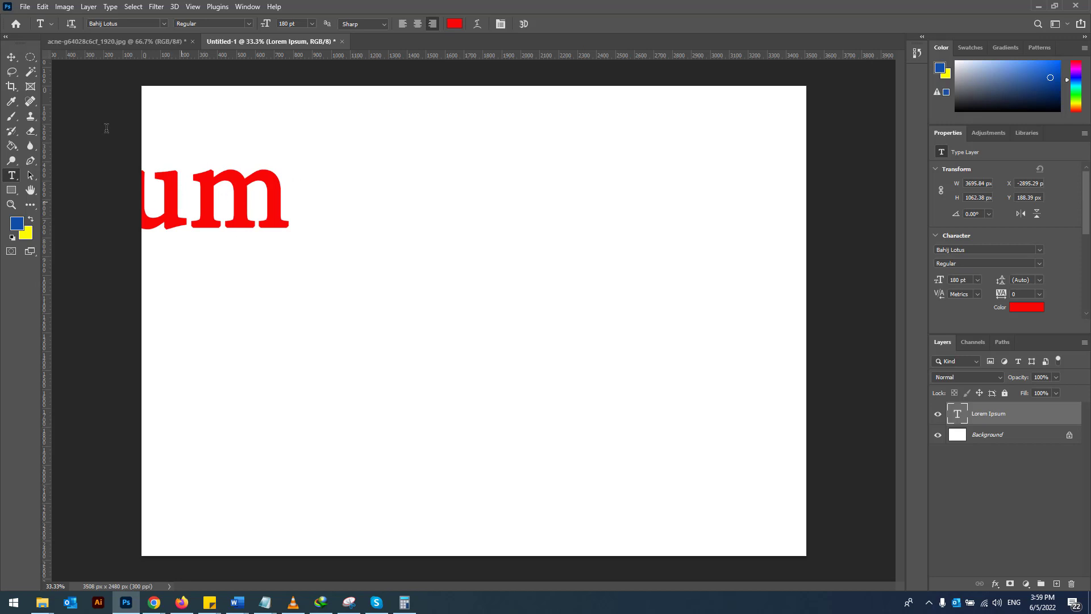
- Move the Lorem Ipsum text toward the middle of the canvas with the Move tool
click(11, 58)
right_click(13, 60)
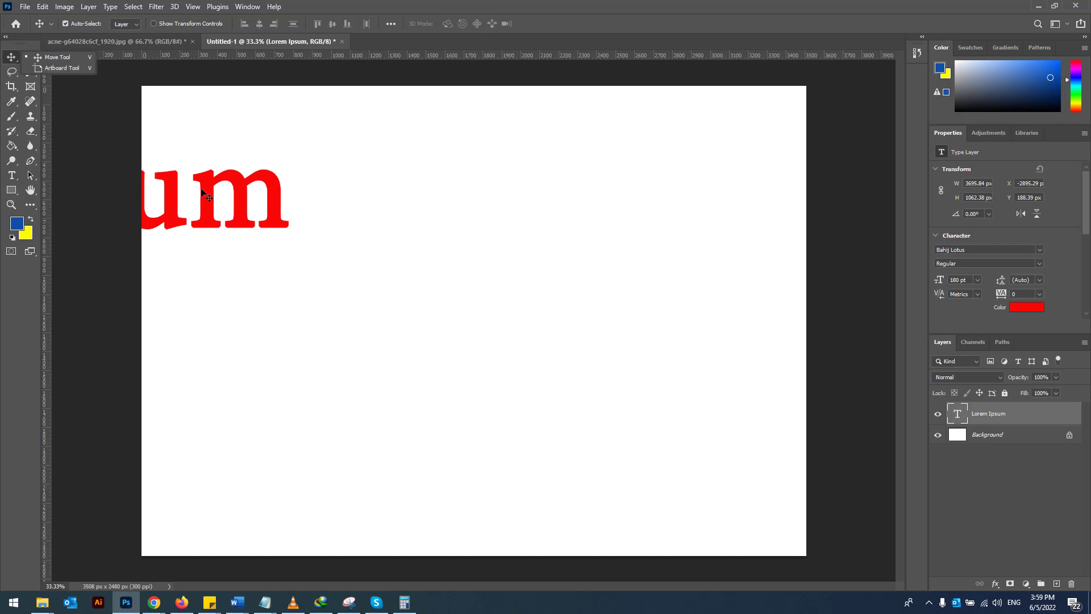
drag(202, 192, 694, 287)
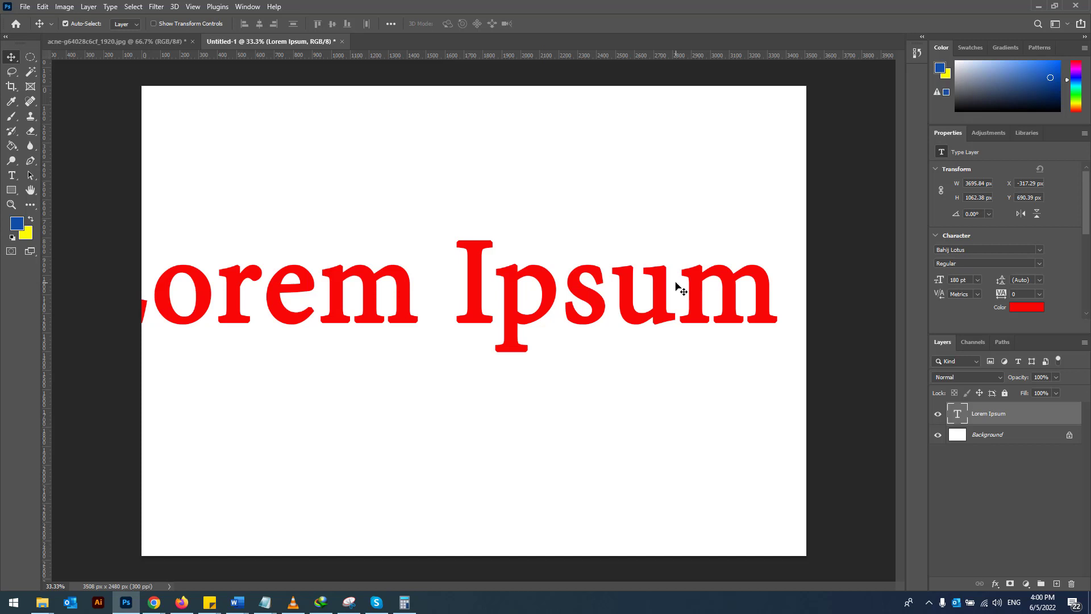
- Replace the whole Lorem Ipsum text with "Afghanistan" using the Horizontal Type tool and commit the edit
click(17, 178)
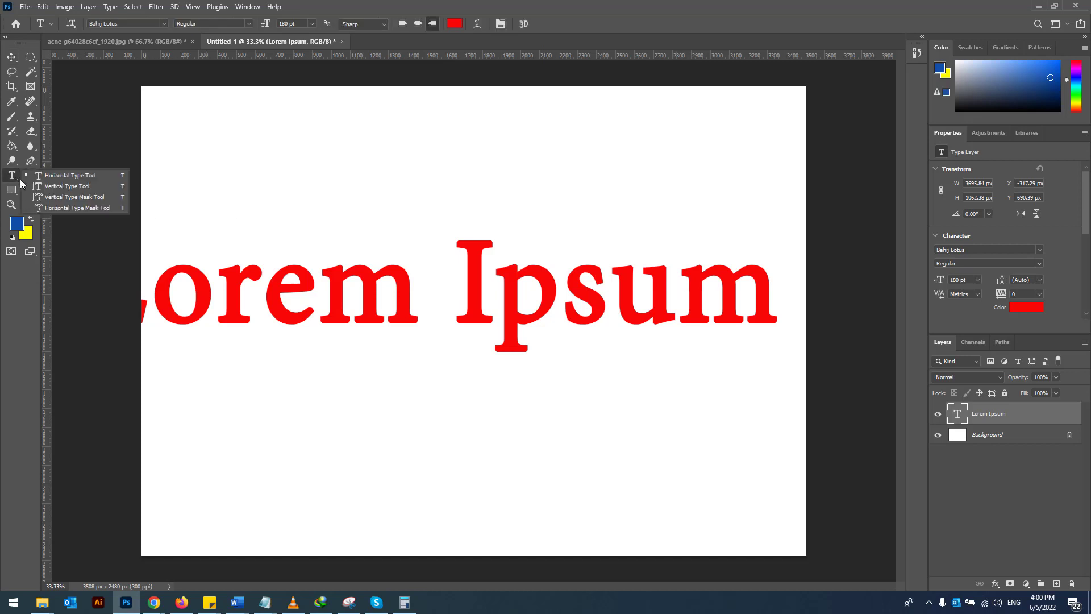
click(61, 177)
click(406, 287)
double_click(406, 287)
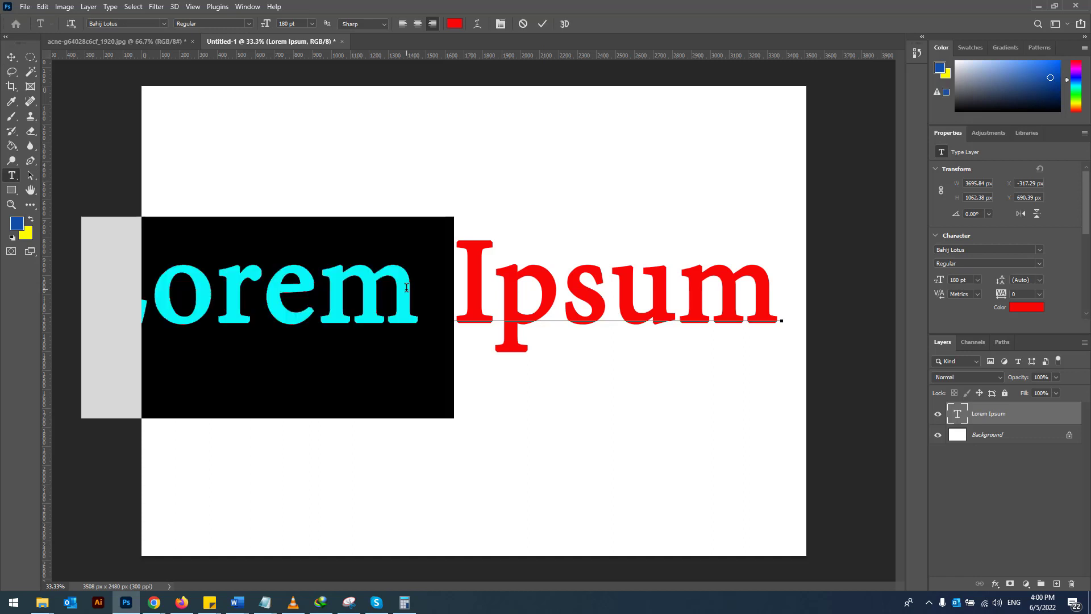
click(407, 286)
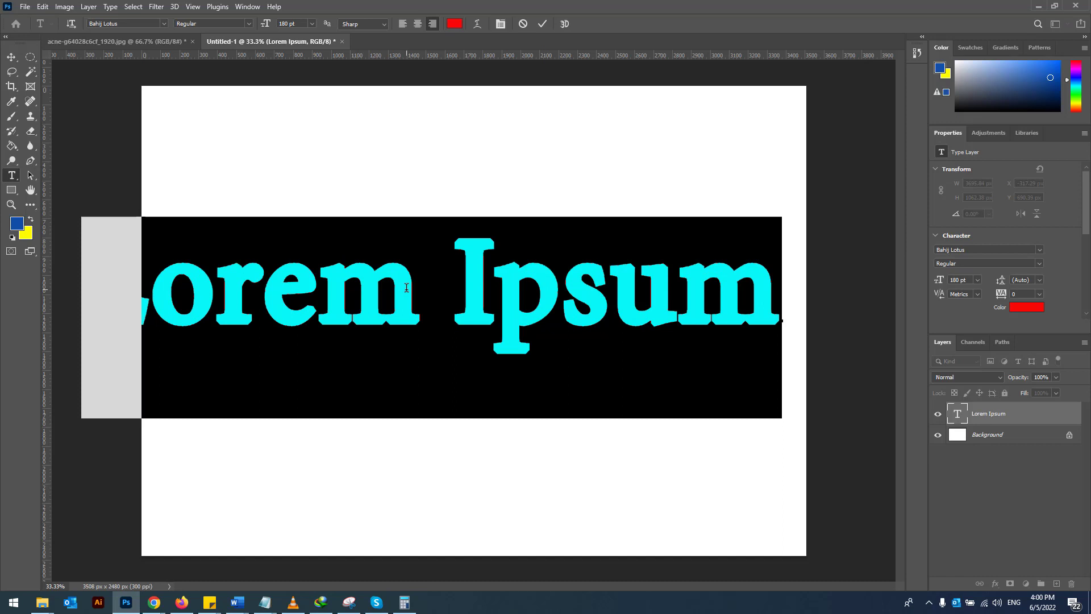
key(BackSpace)
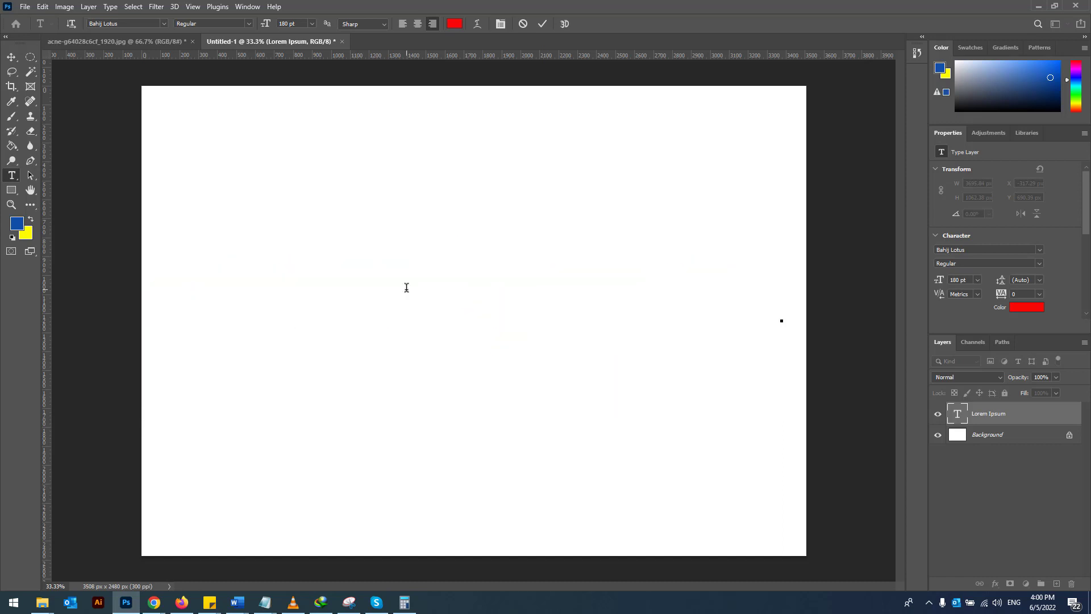
text(Afg)
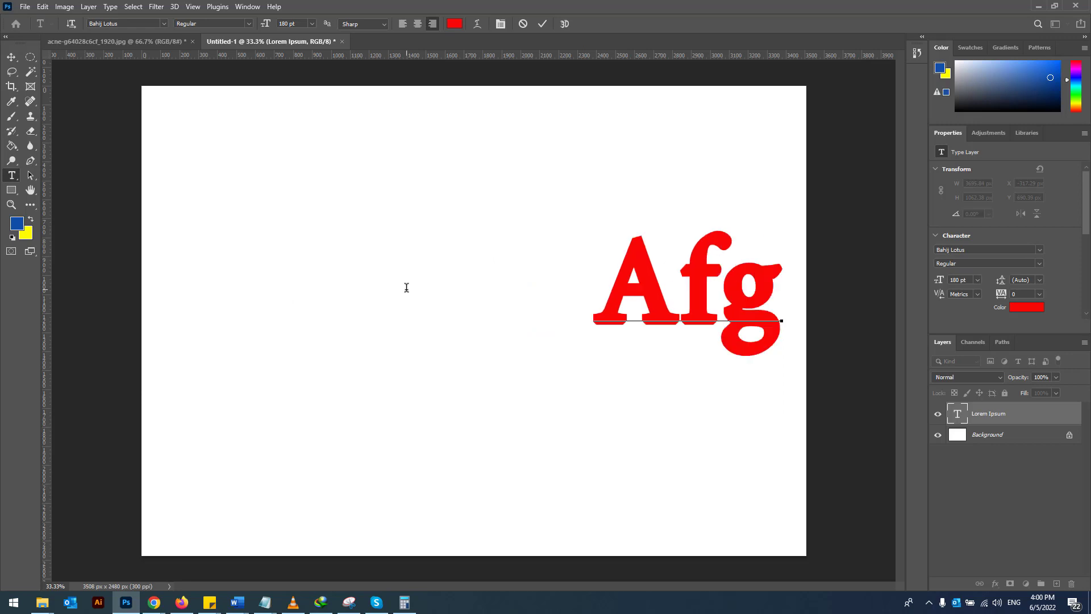
text(hanistan)
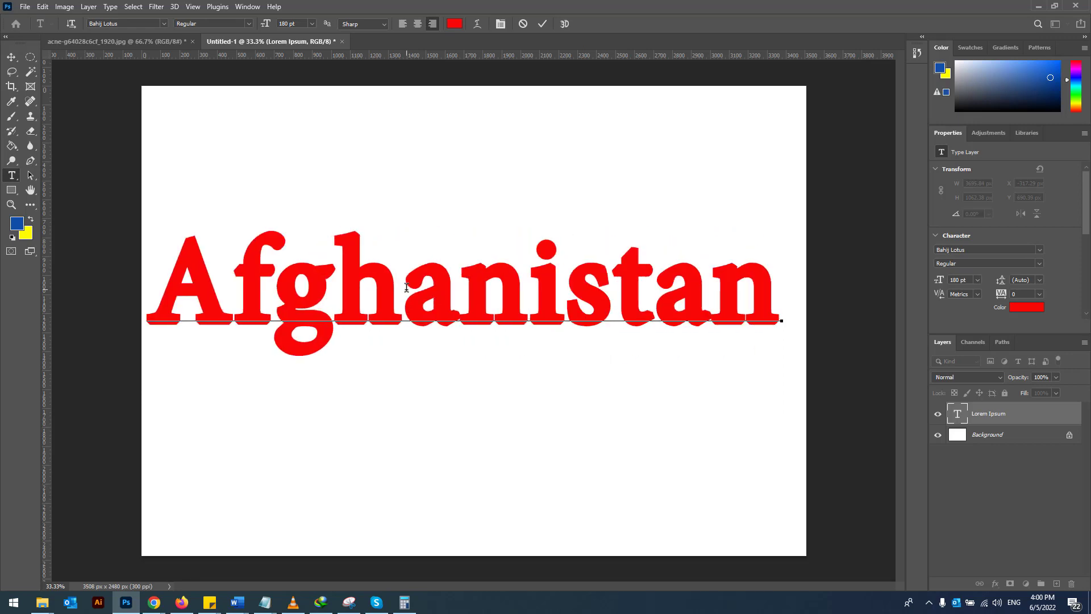
click(540, 24)
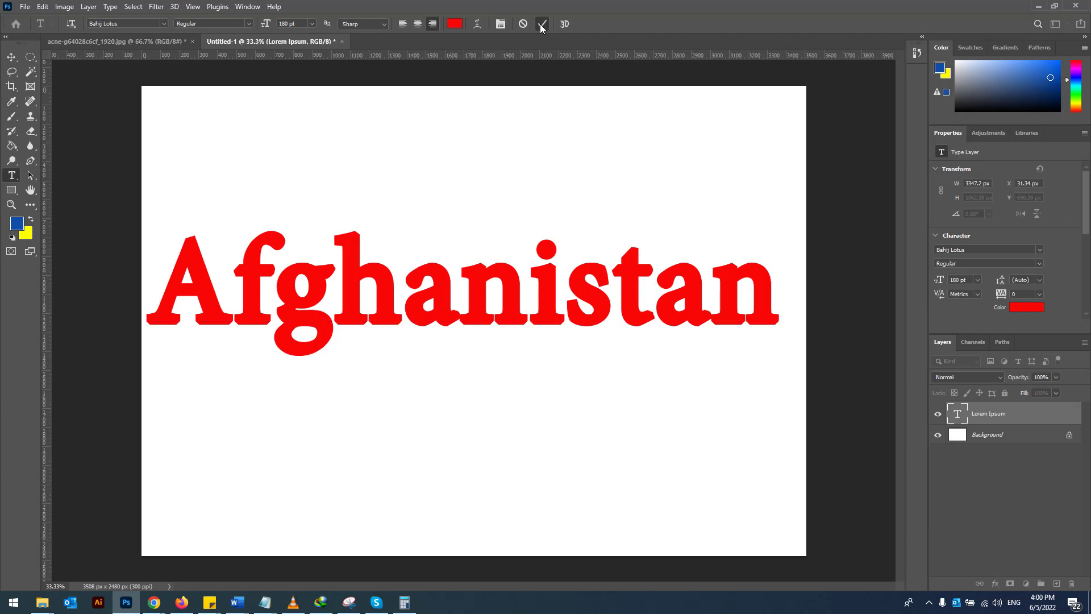
- Nudge the Afghanistan text slightly to the right on the canvas with the Move tool
click(11, 58)
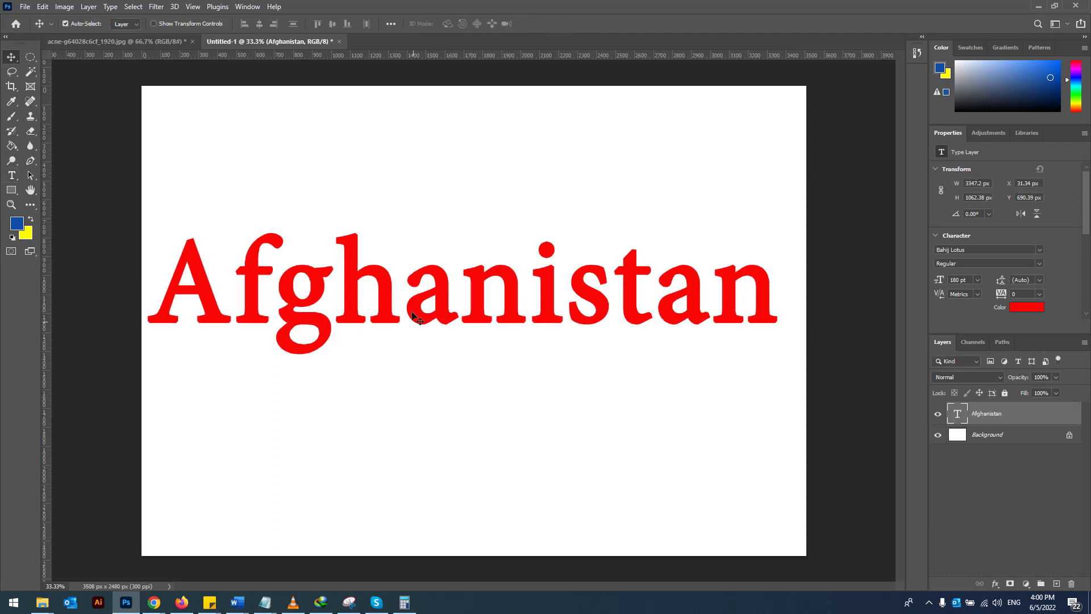
drag(441, 294, 447, 294)
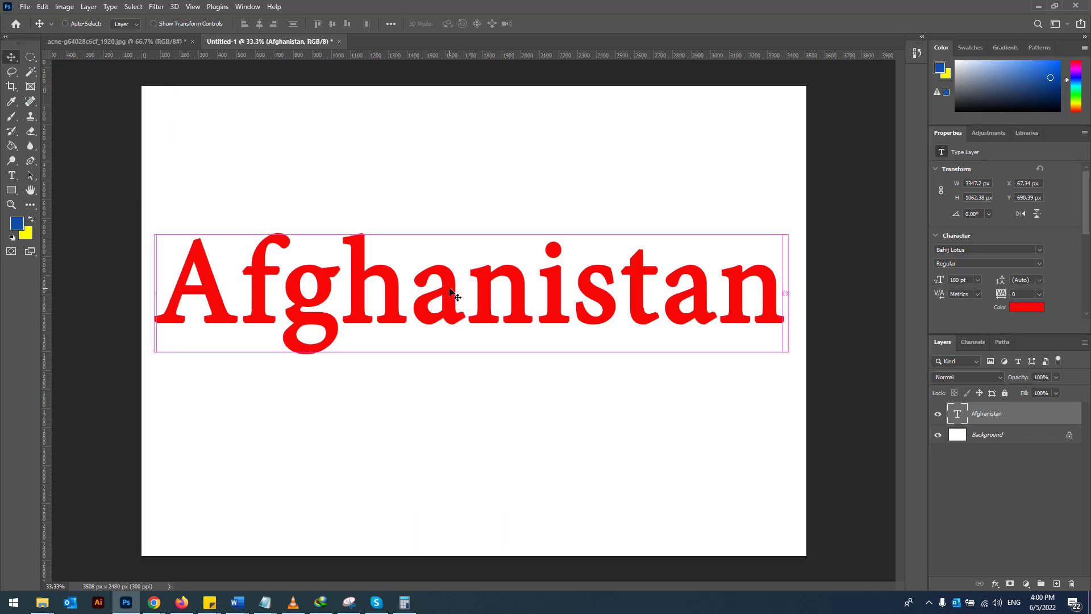
key(ctrl+t)
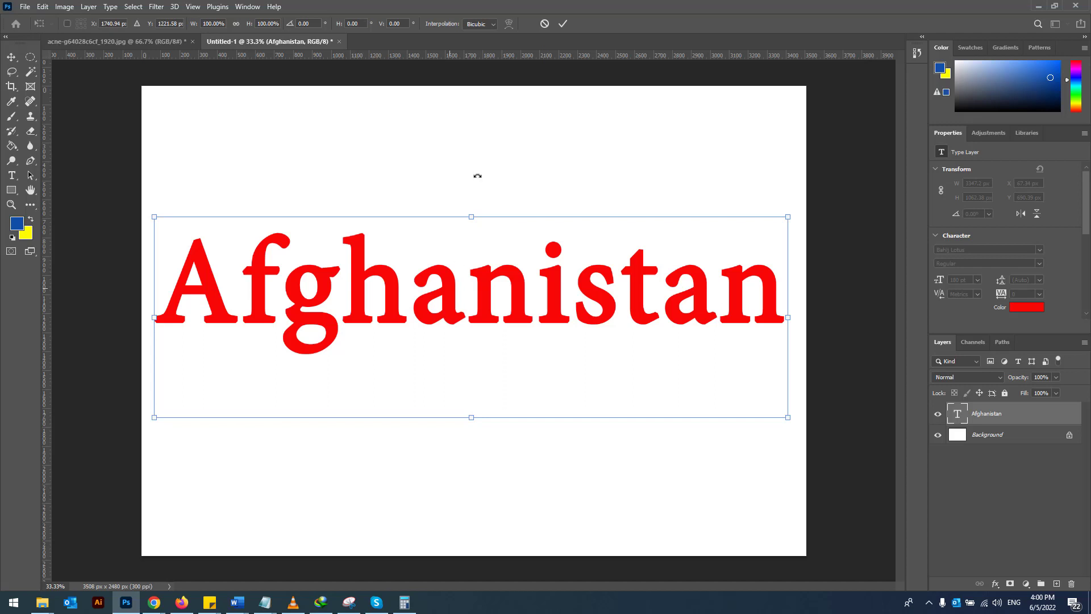
click(562, 23)
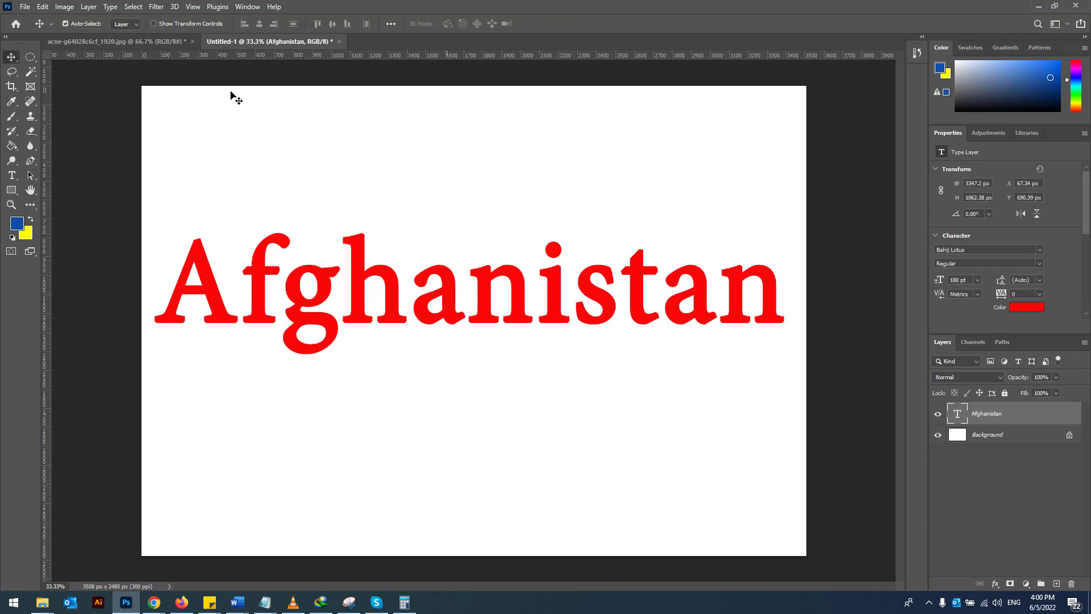
- Scale the Afghanistan text down proportionally to about 62% with Free Transform and move it to the middle of the canvas
click(42, 6)
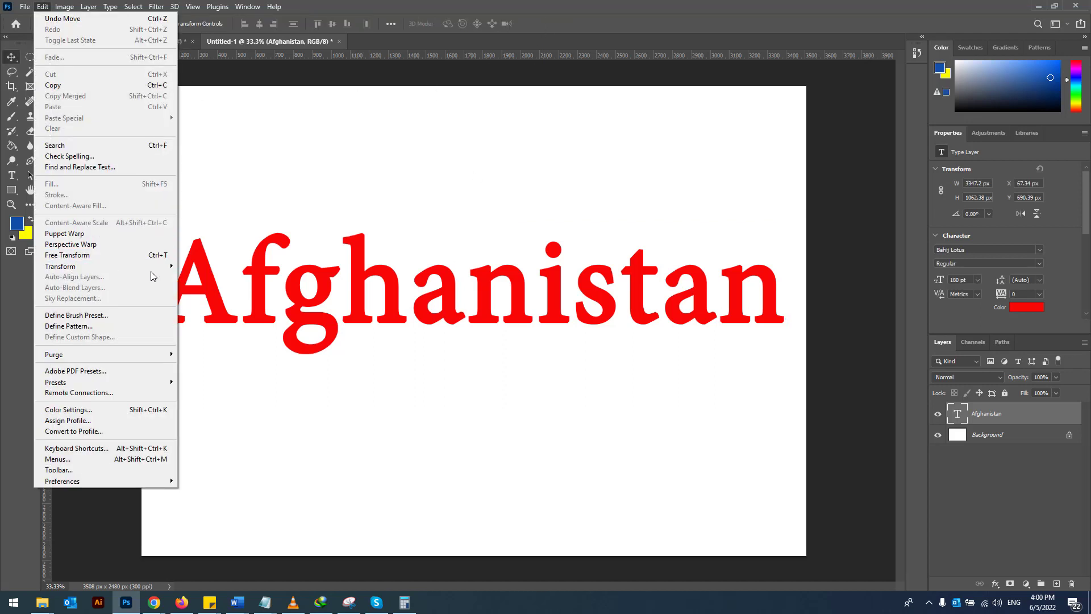
mouse_move(142, 267)
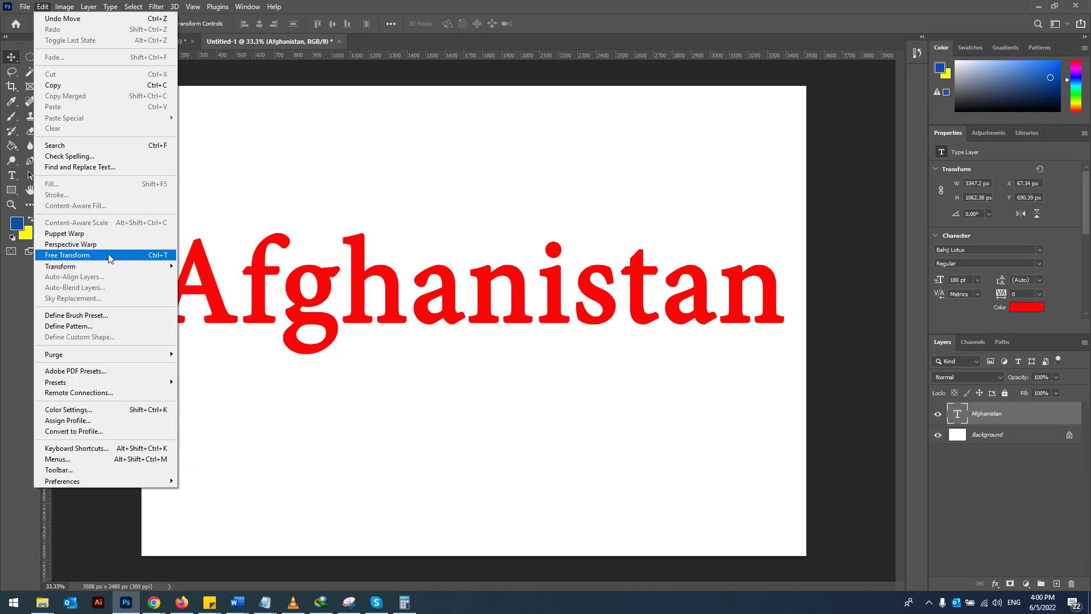
click(161, 259)
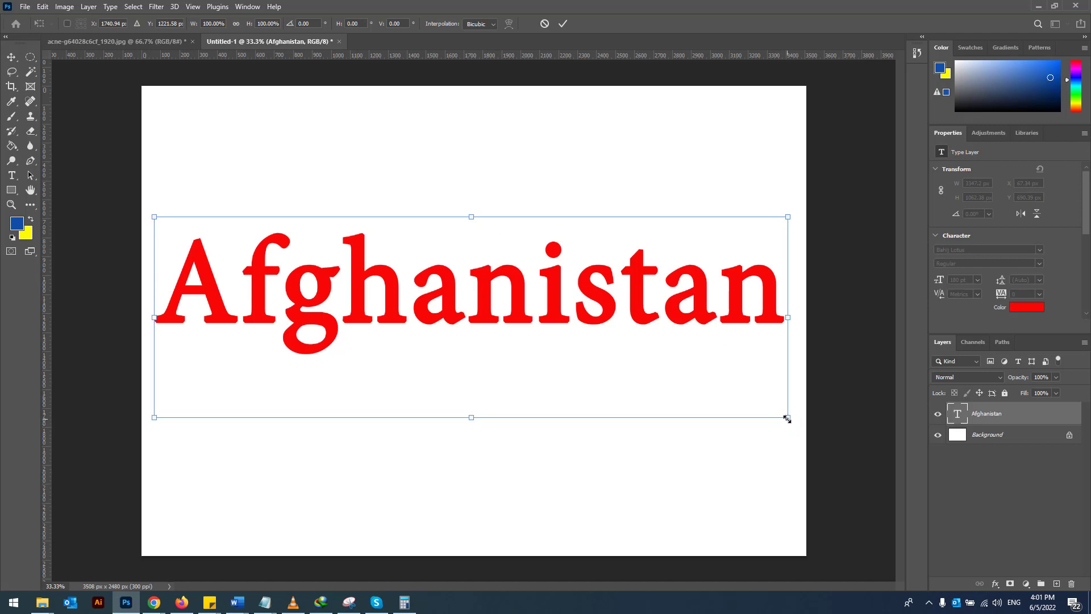
drag(787, 418, 680, 397)
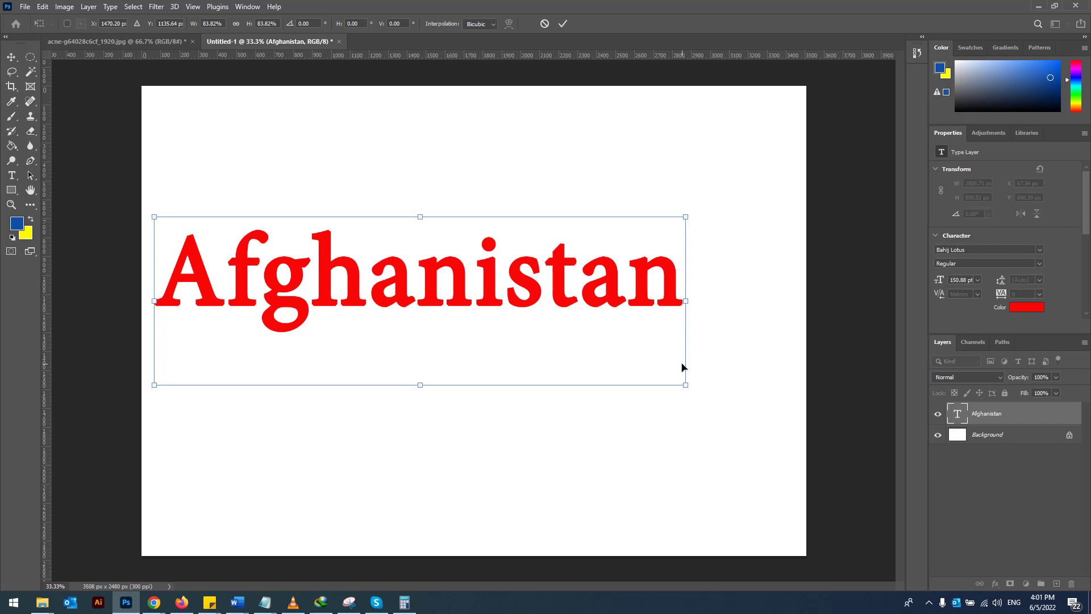
drag(654, 376, 553, 326)
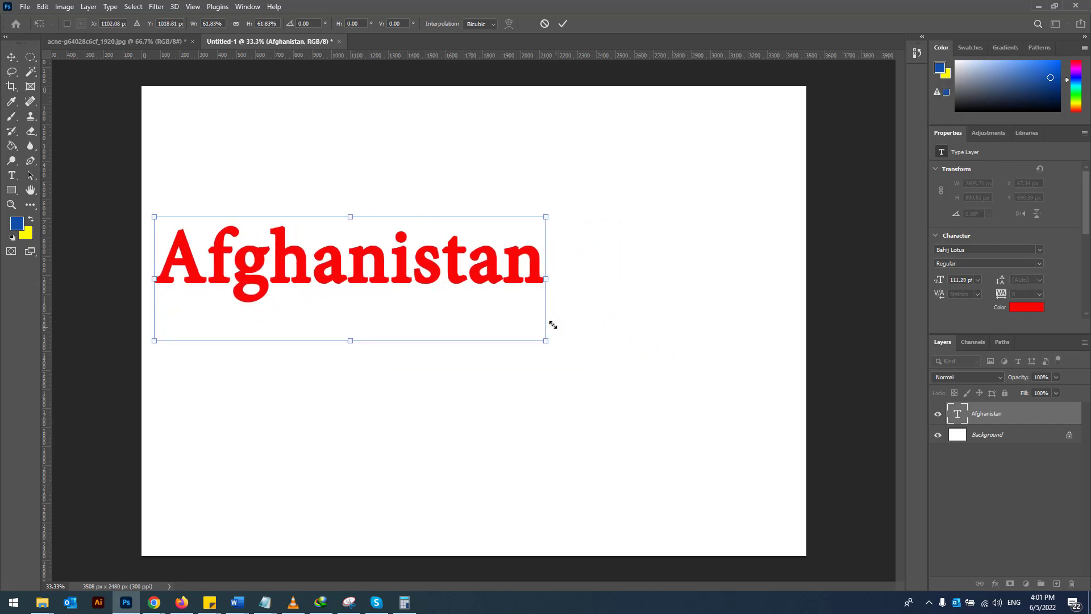
click(562, 25)
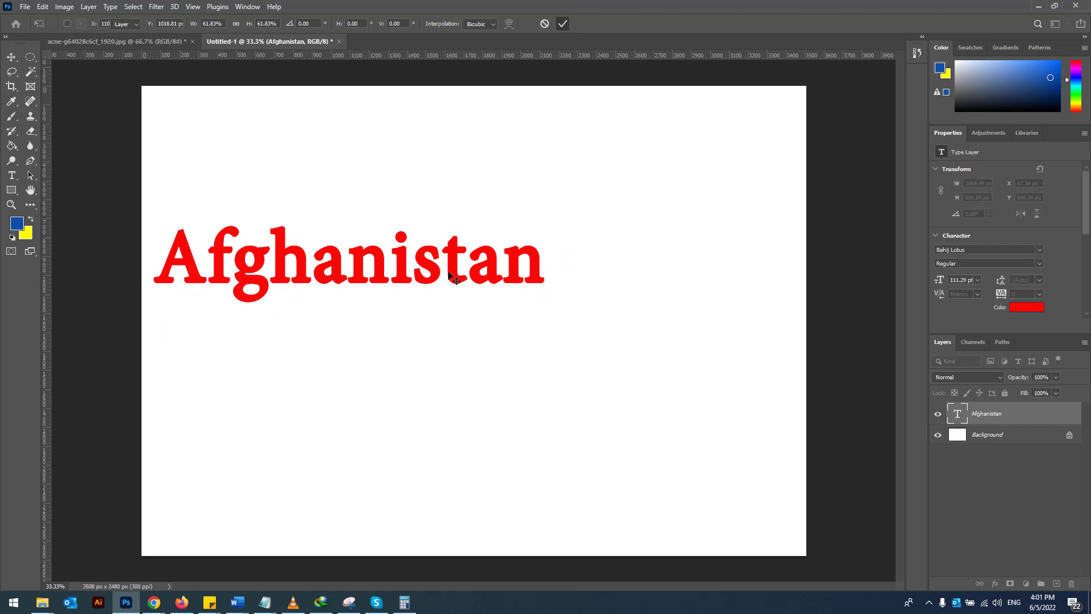
drag(451, 261, 568, 308)
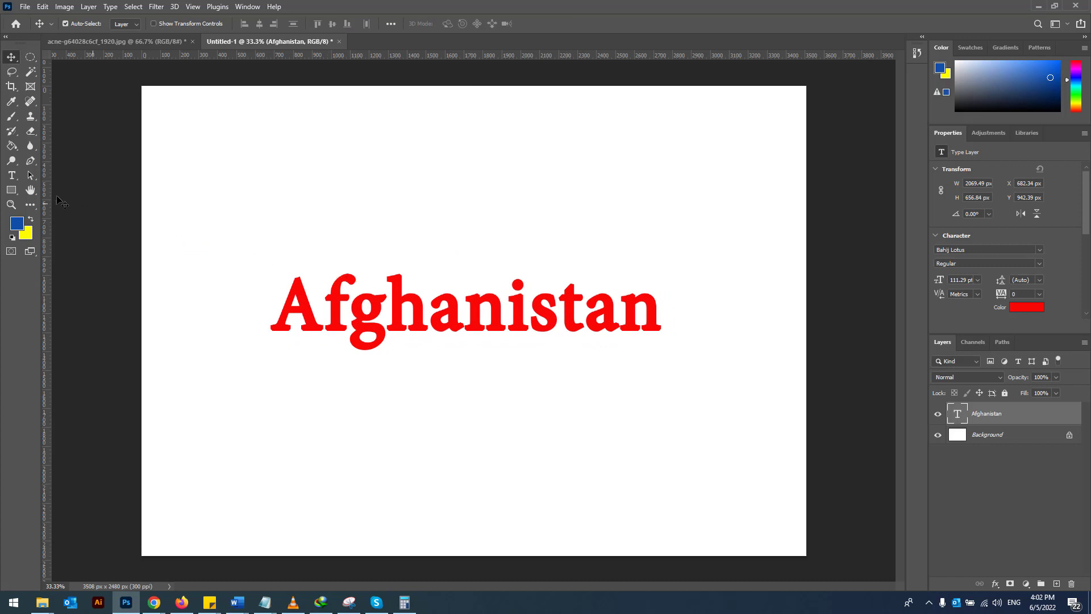
- Change the text color of the Afghanistan layer to a very dark red, #270404
click(10, 180)
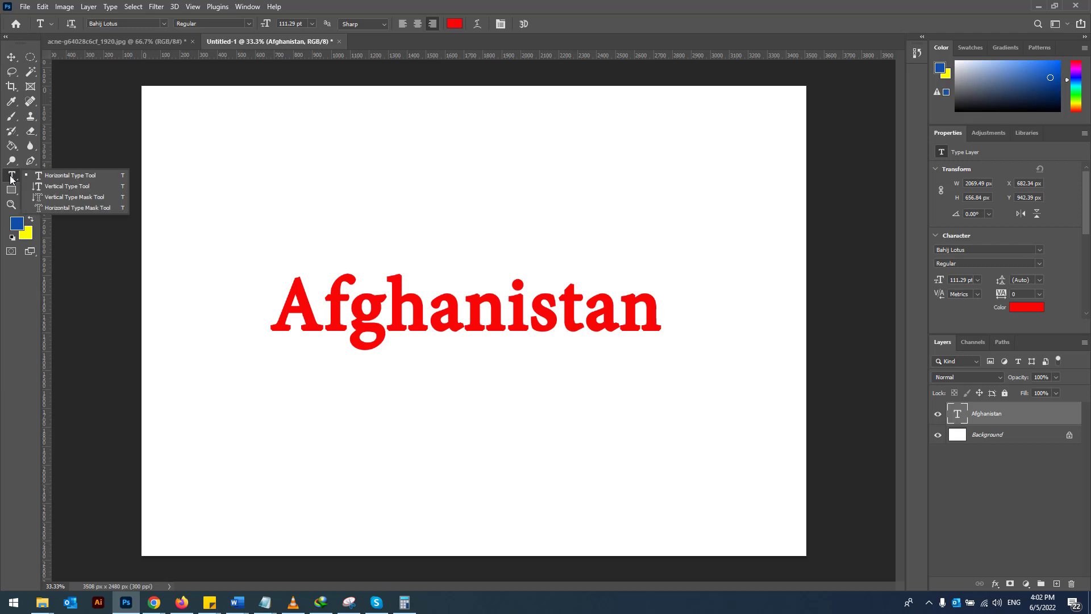
click(61, 176)
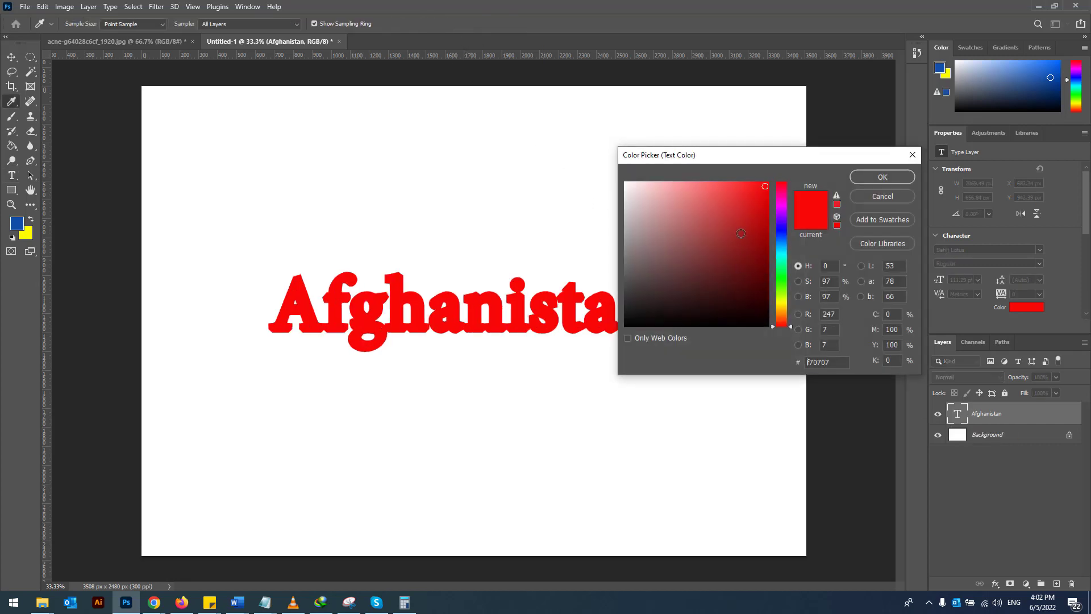
click(754, 307)
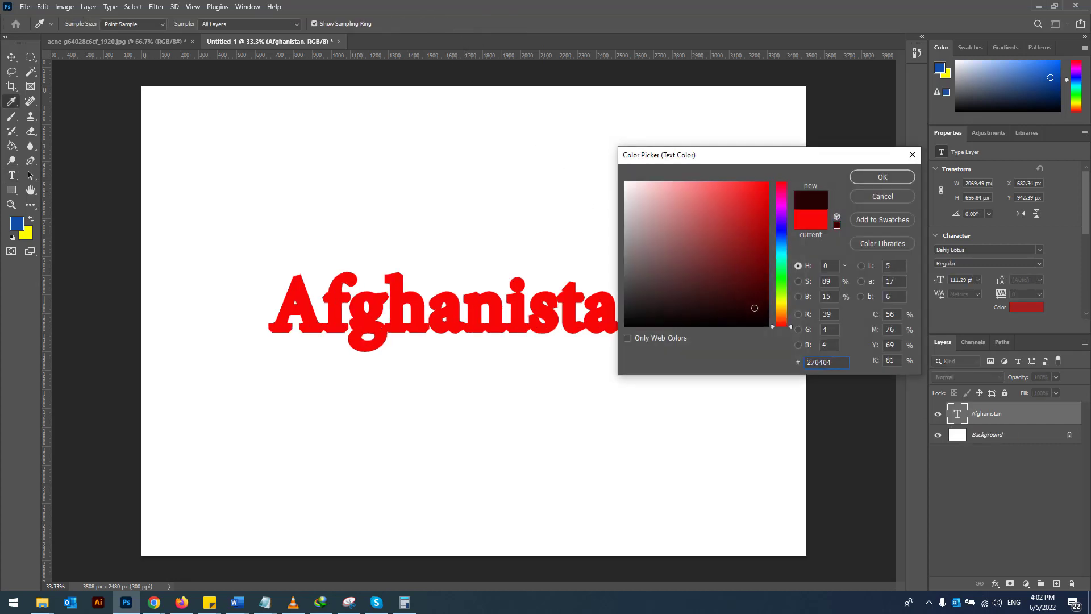
click(887, 175)
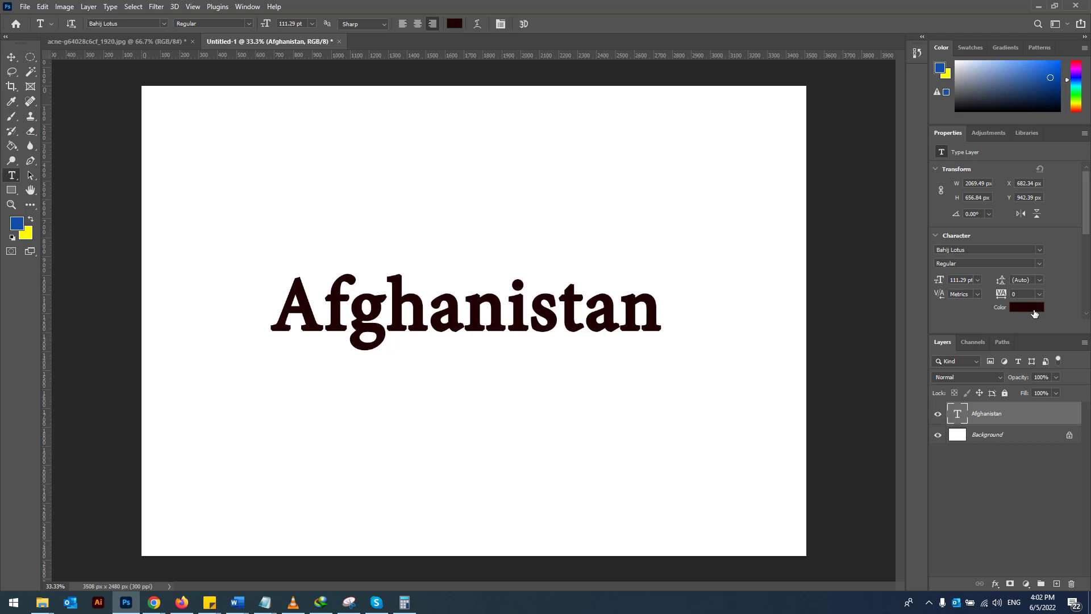
click(521, 308)
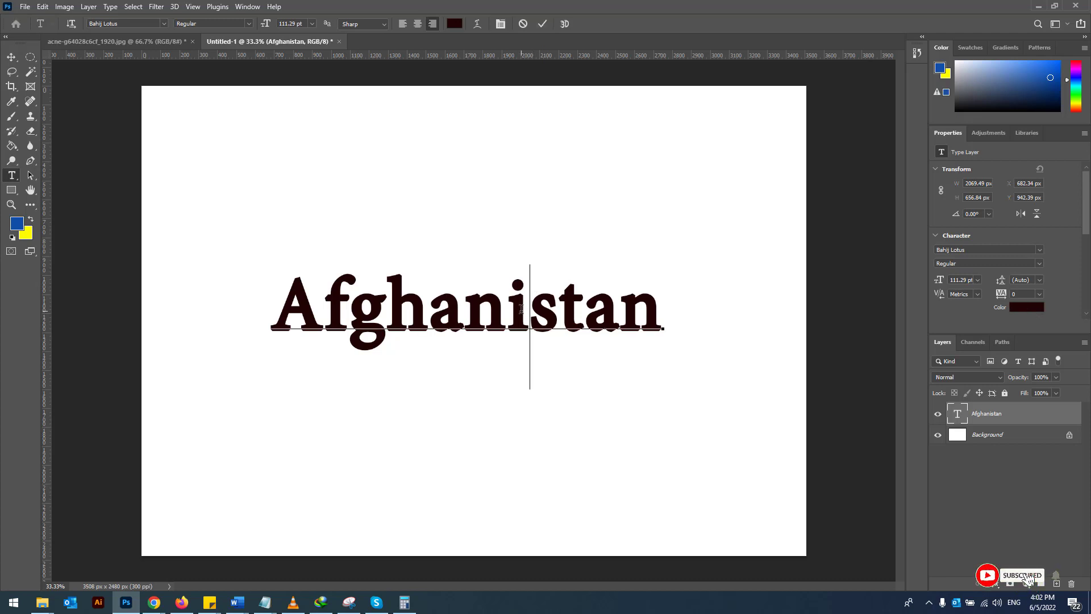
key(ctrl+a)
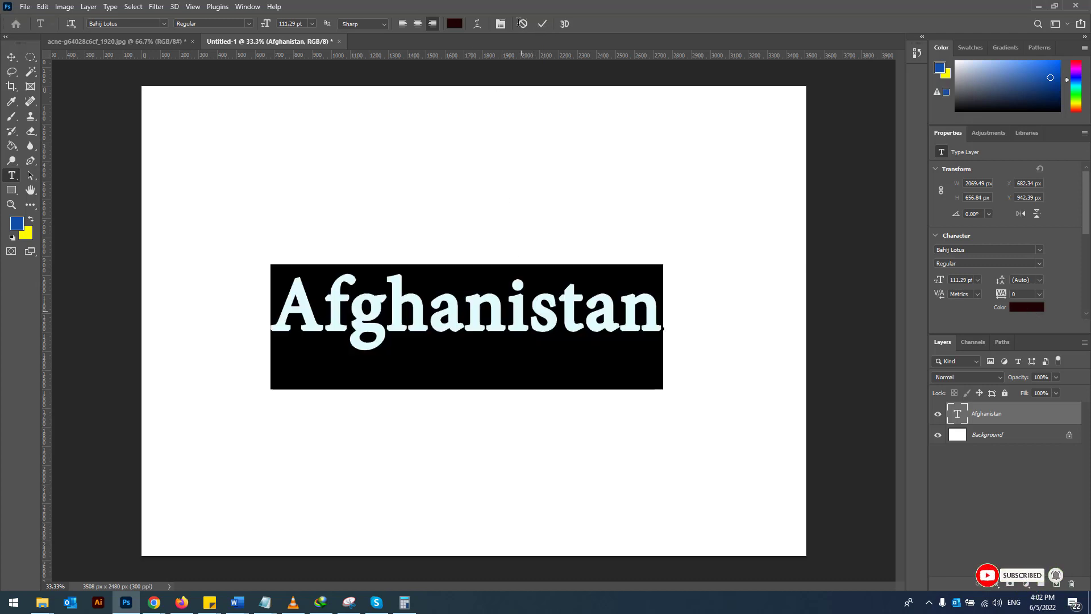
click(1003, 434)
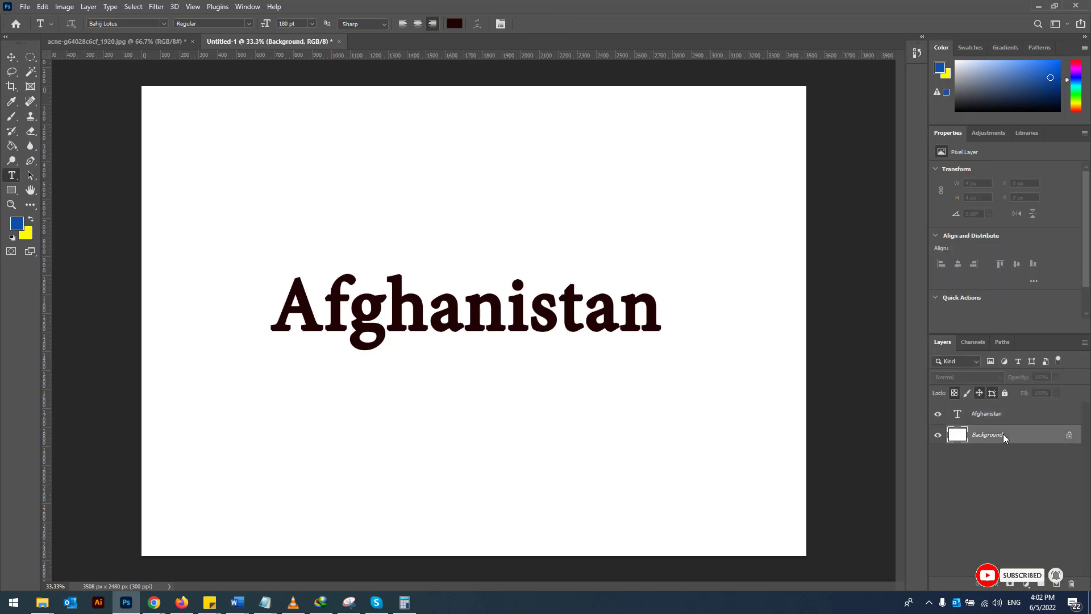
click(11, 59)
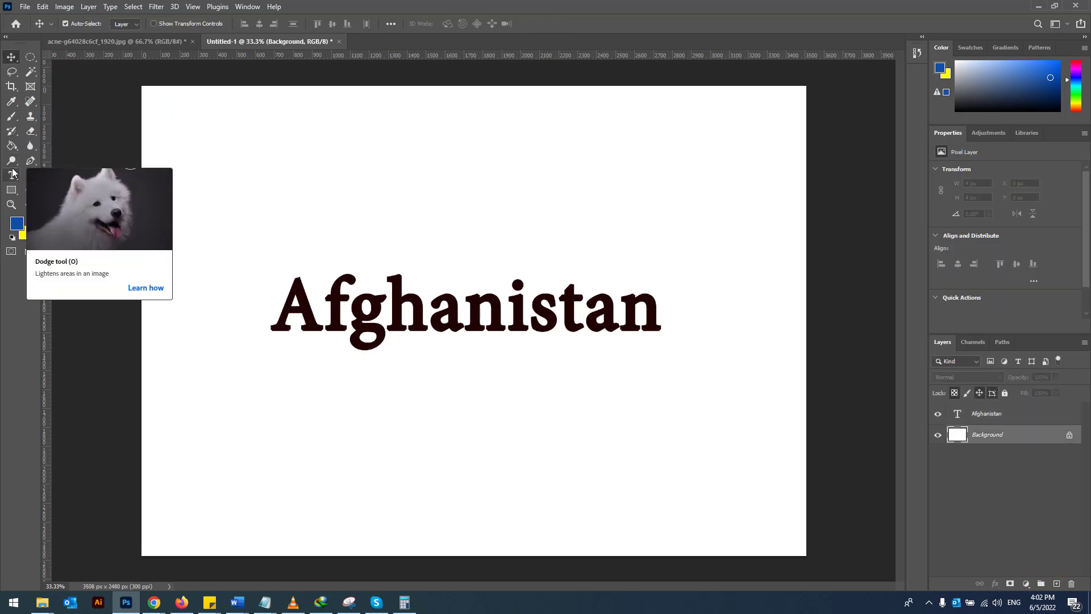
- Recolor the whole Afghanistan text green, #40b606, with the Horizontal Type tool and commit the edit
click(12, 175)
click(73, 176)
click(376, 296)
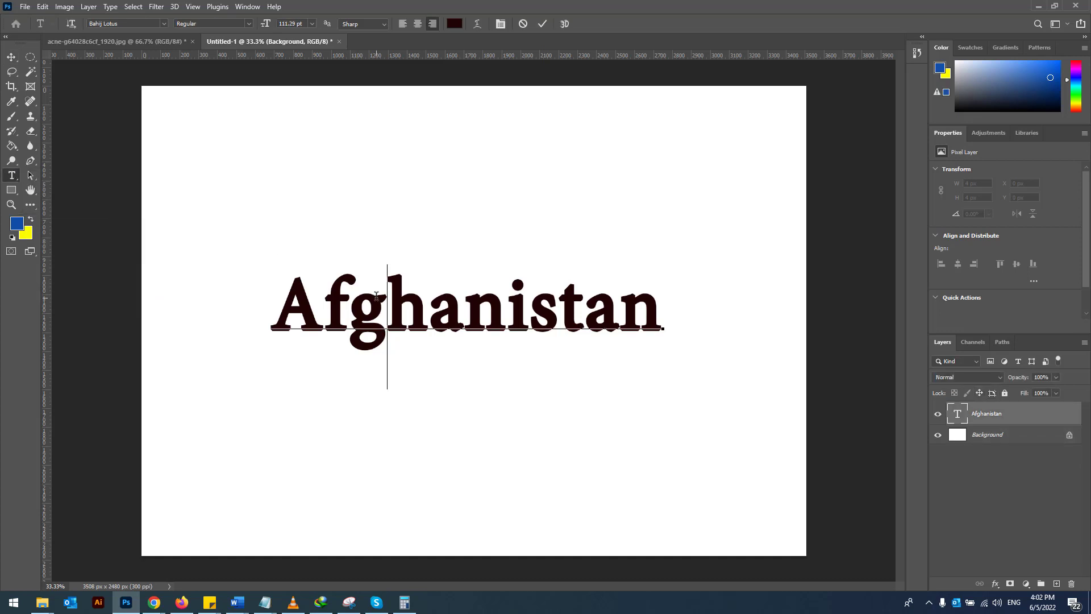
key(ctrl+a)
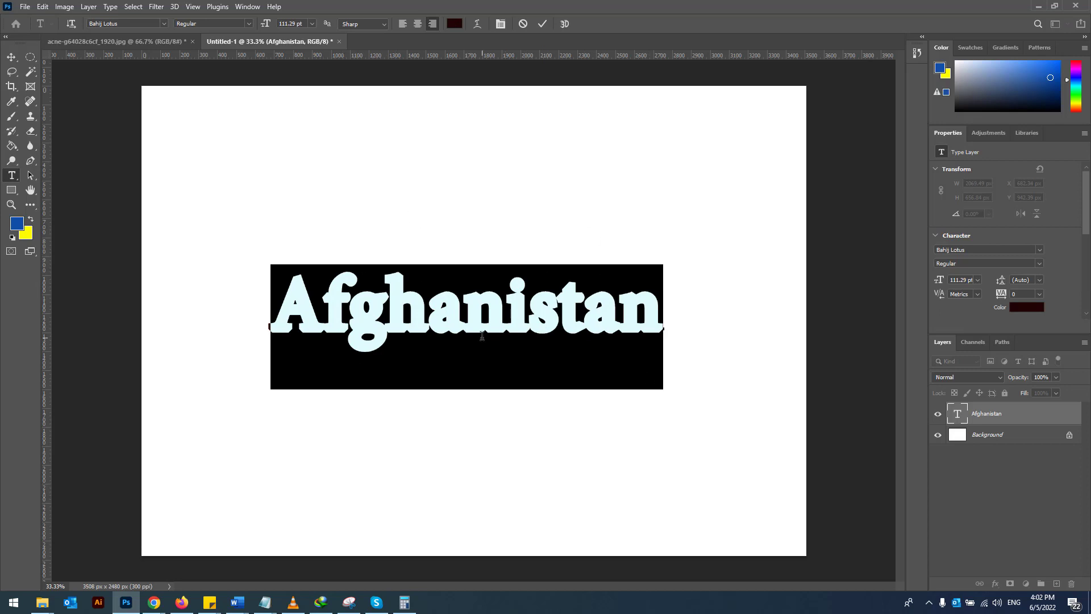
click(454, 23)
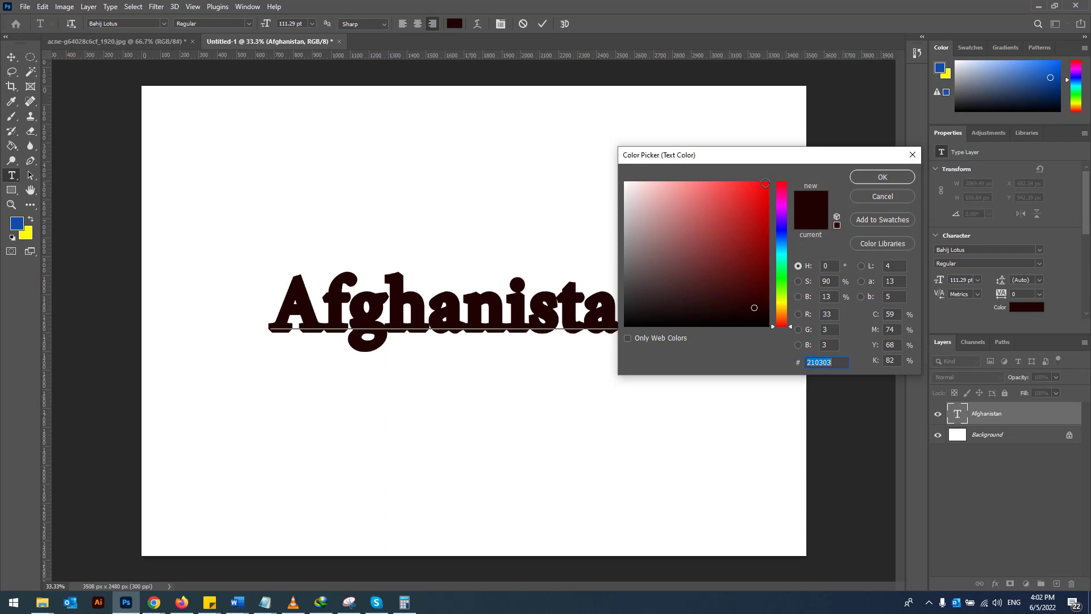
click(782, 286)
click(765, 223)
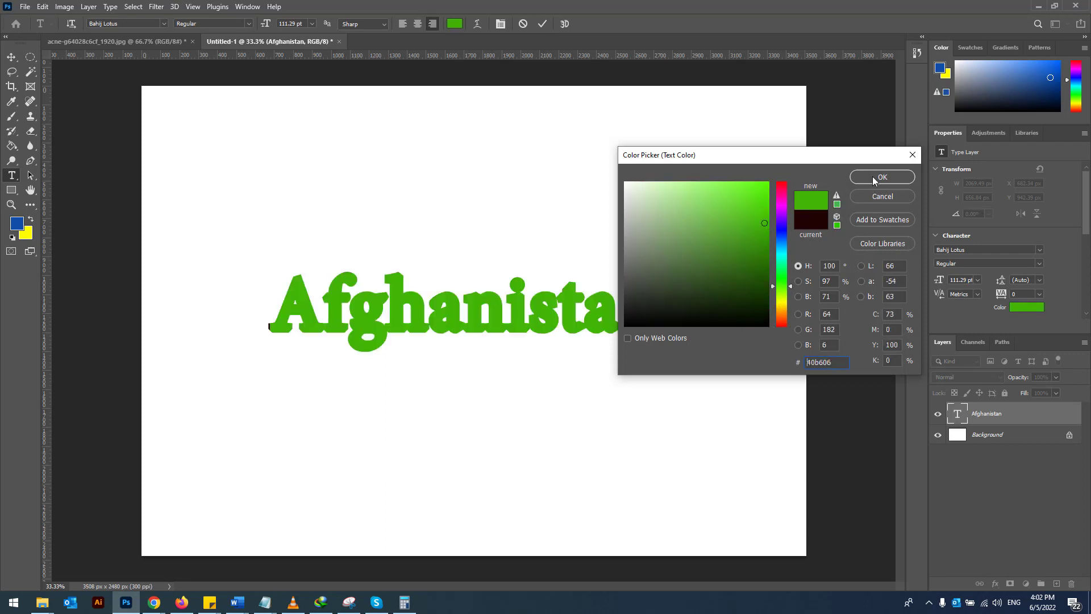
click(871, 176)
click(542, 25)
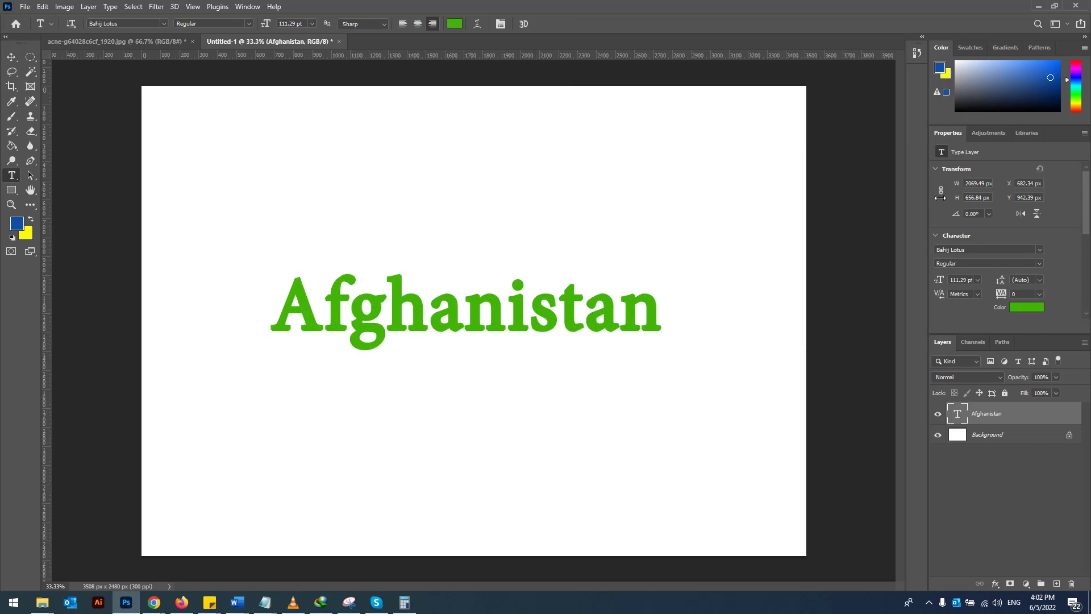
click(1025, 309)
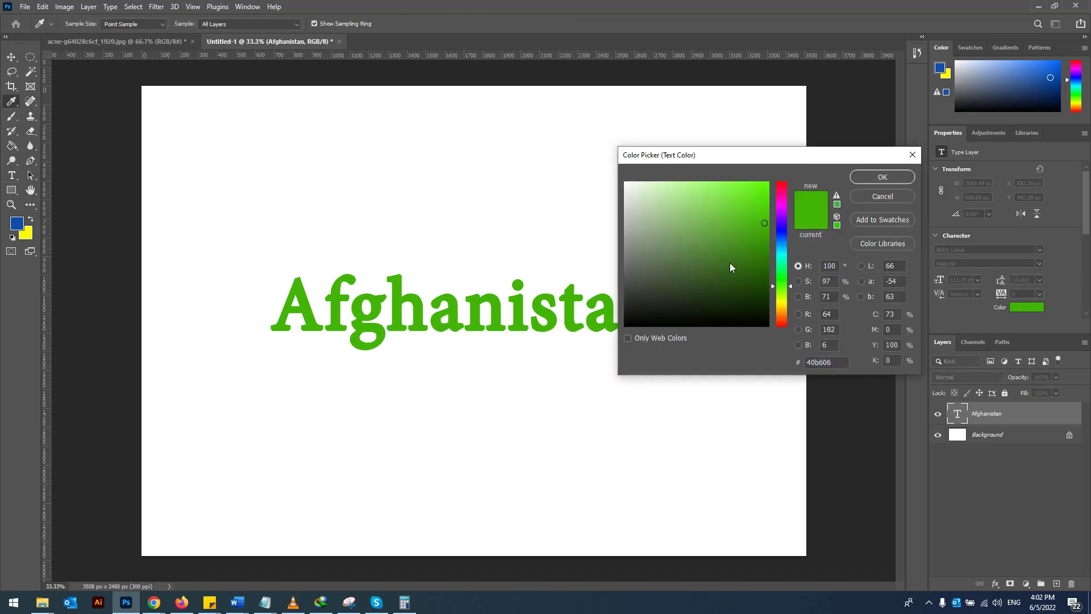
drag(730, 267, 681, 318)
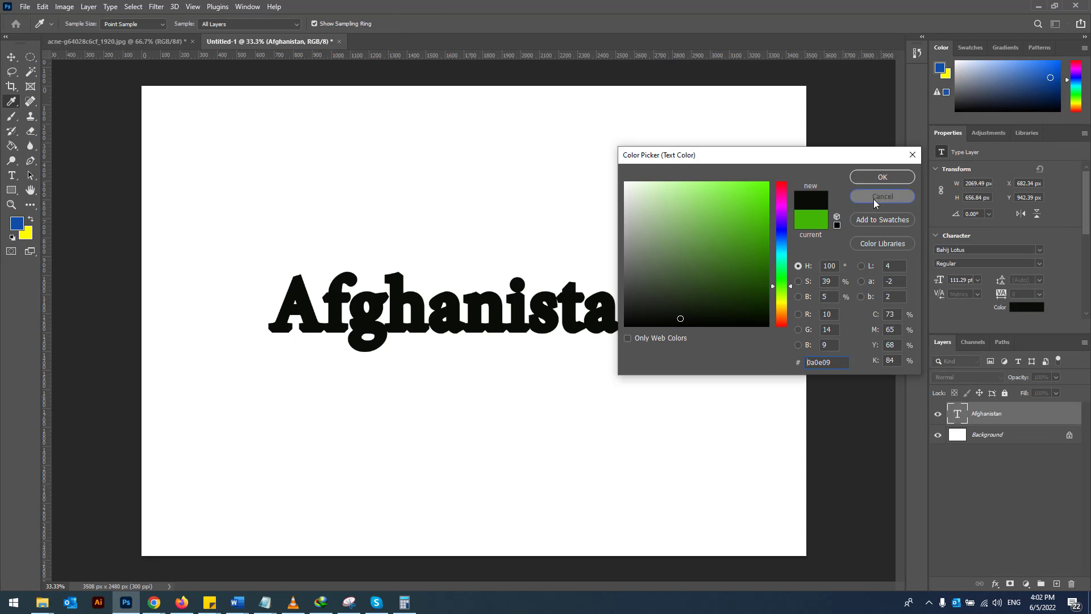
key(Return)
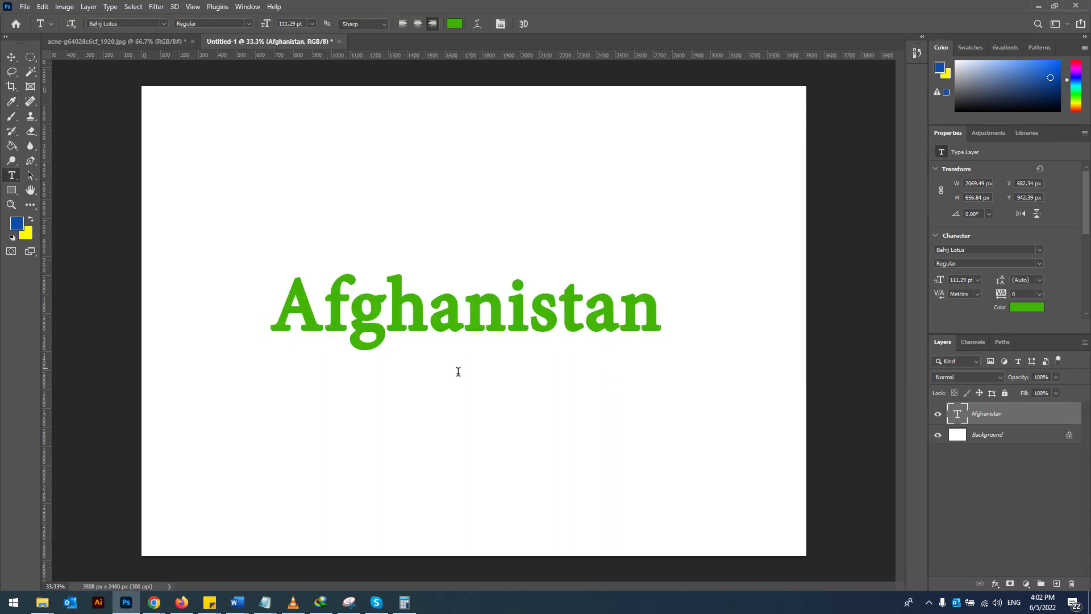
- Apply a Color Overlay effect to the Afghanistan layer with the red color #fc061d
click(996, 585)
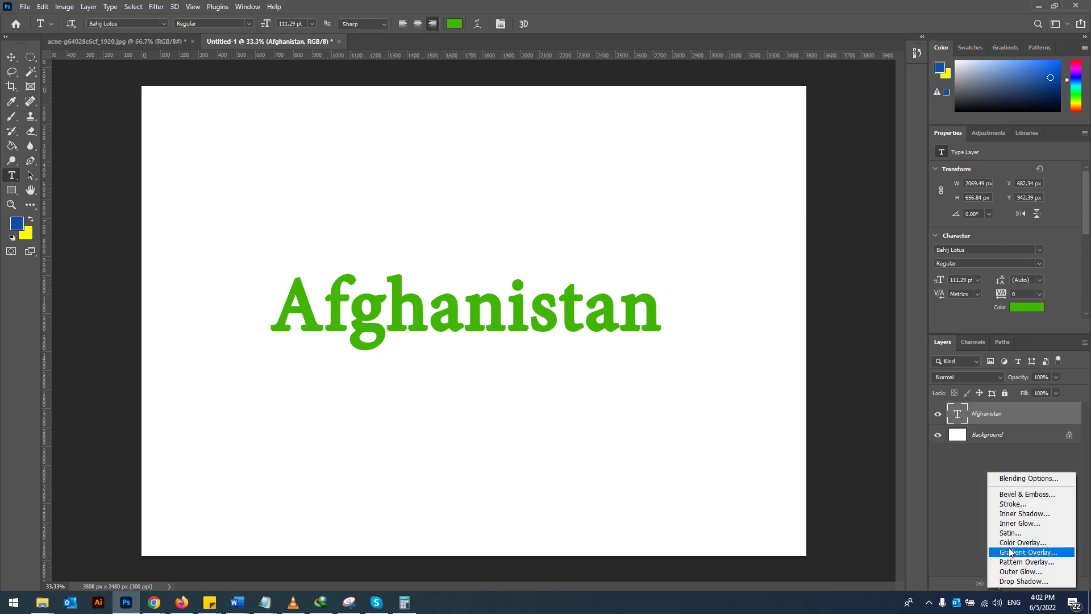
click(1026, 544)
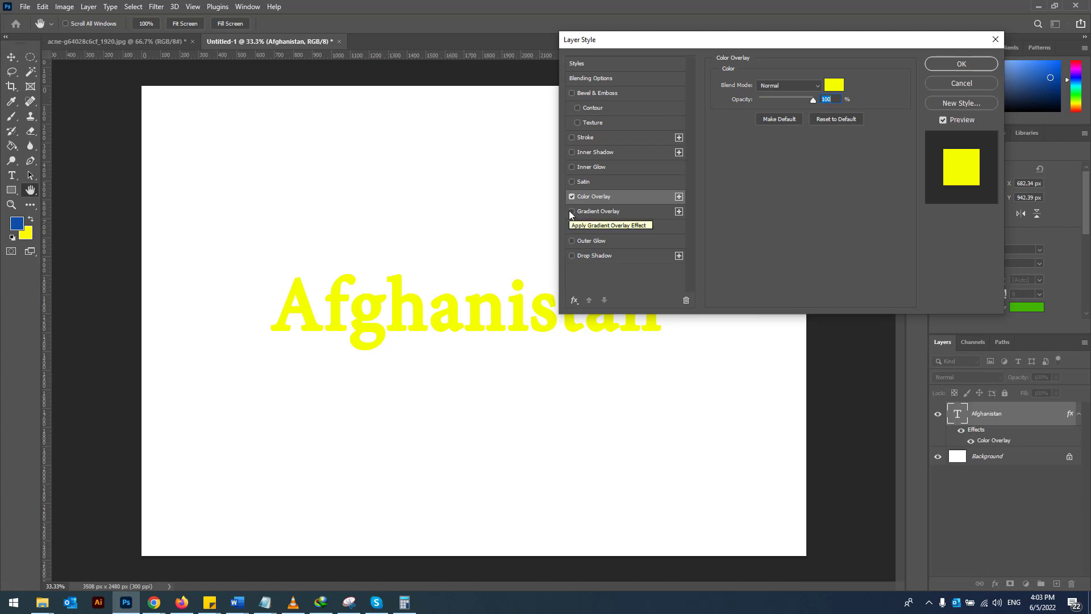
click(834, 85)
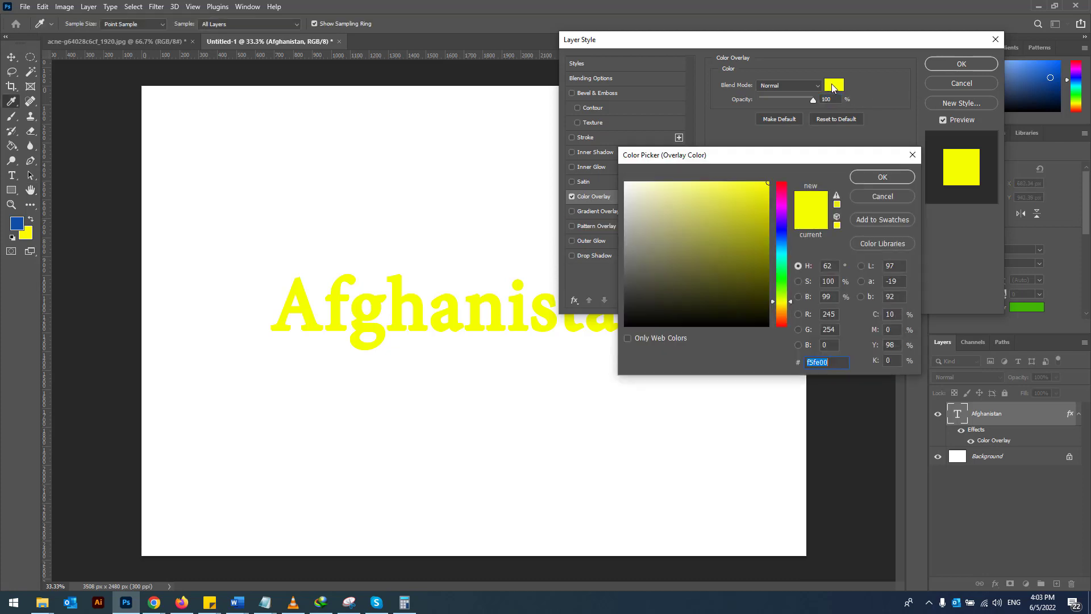
text(fc061d)
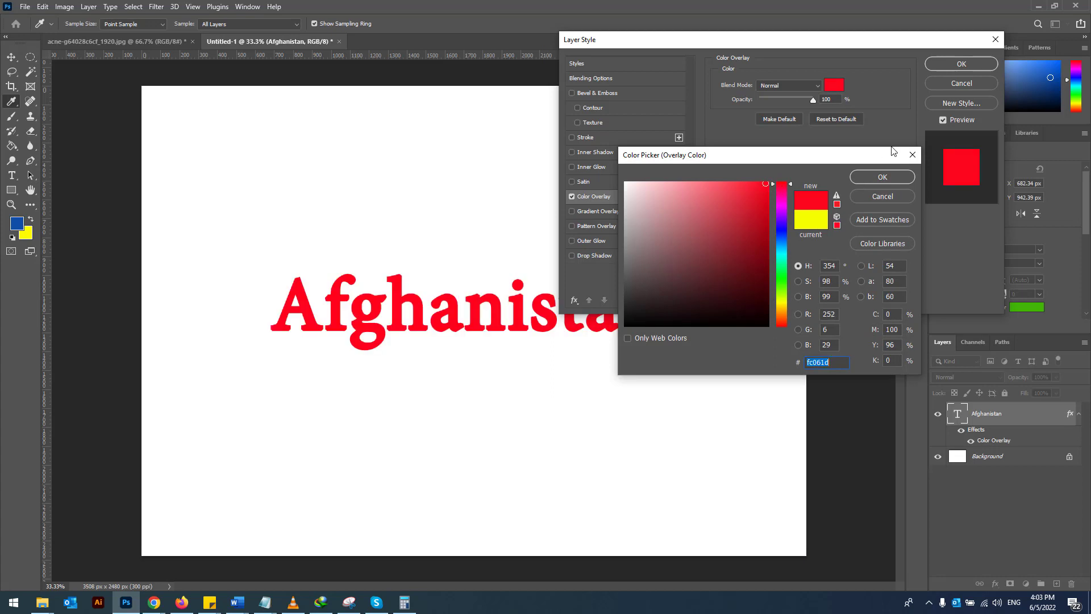
click(897, 175)
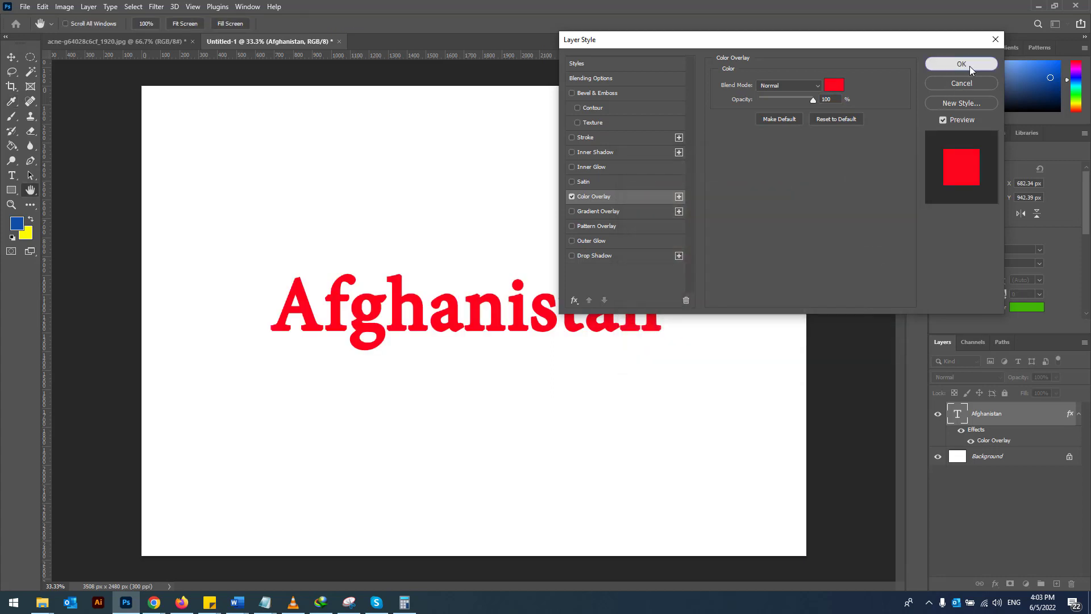
click(969, 65)
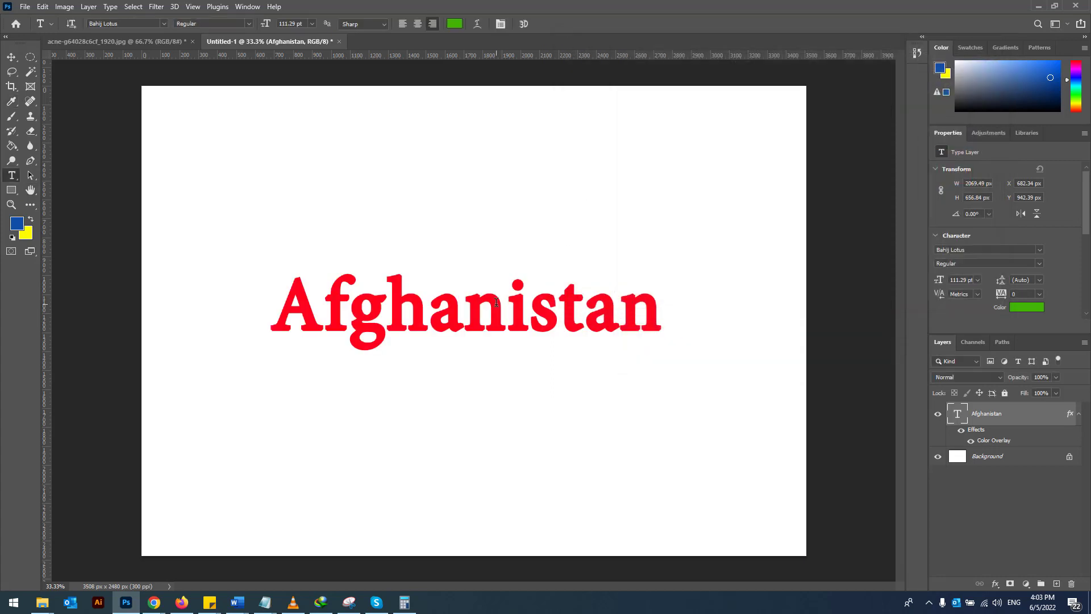
- Change the text color of the whole word Afghanistan to purple, #8008fb, and commit the edit
click(496, 303)
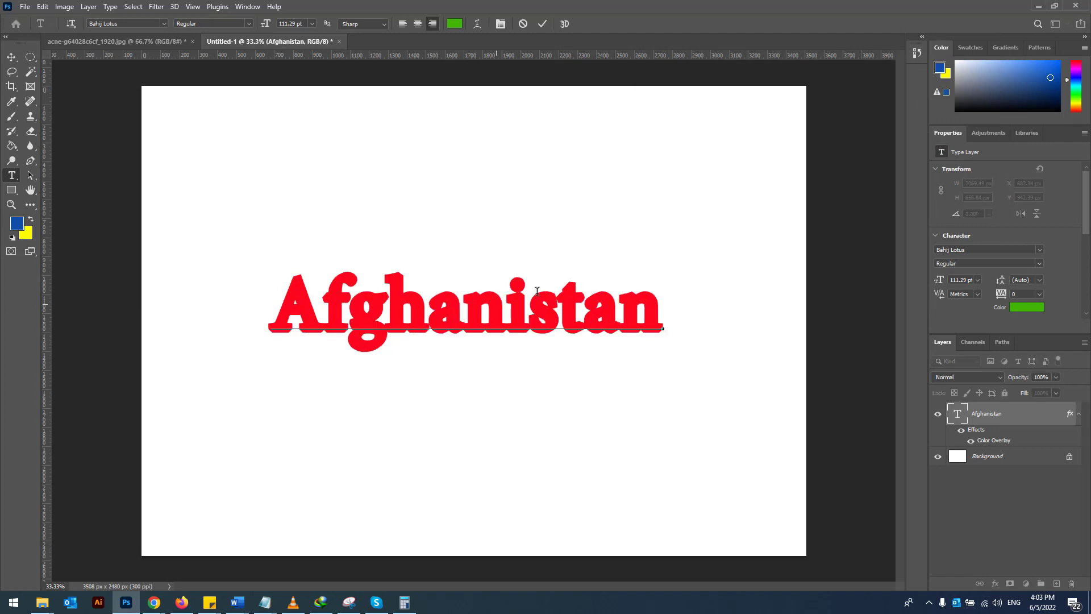
click(542, 24)
click(539, 25)
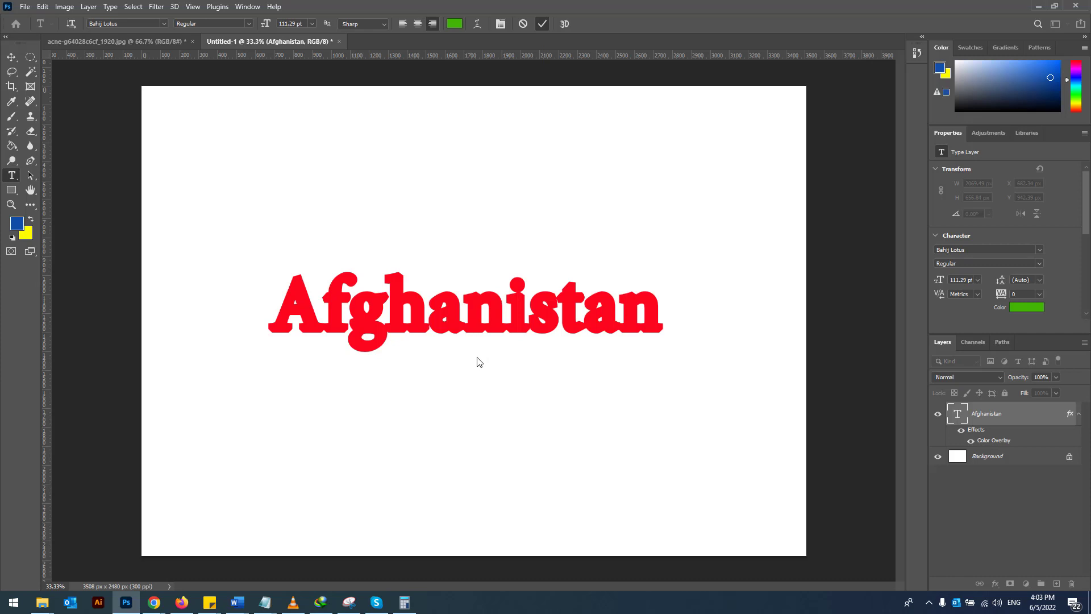
click(494, 304)
key(ctrl+a)
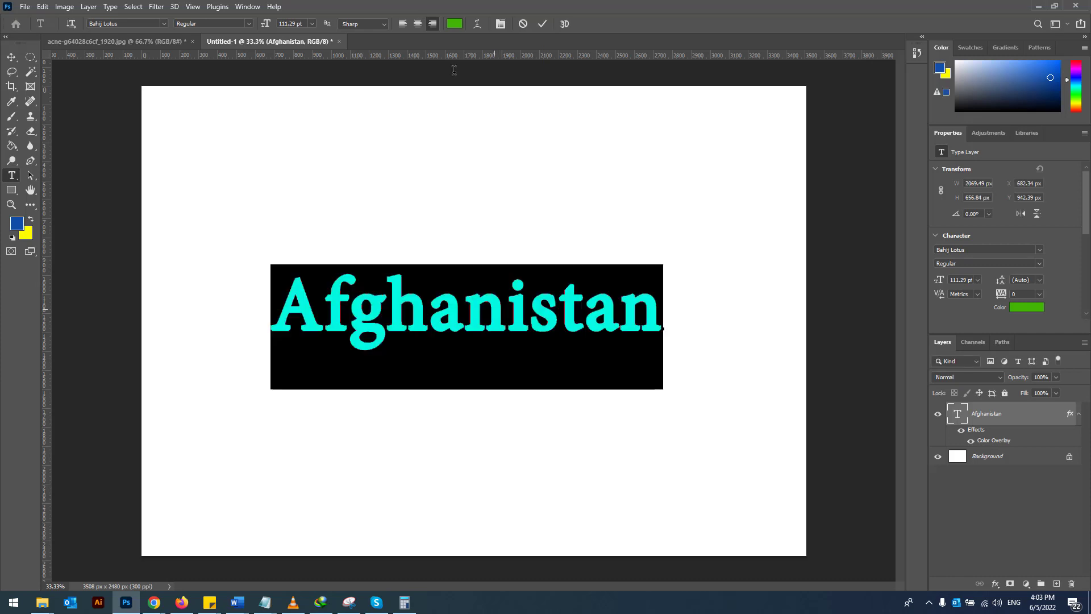
click(457, 22)
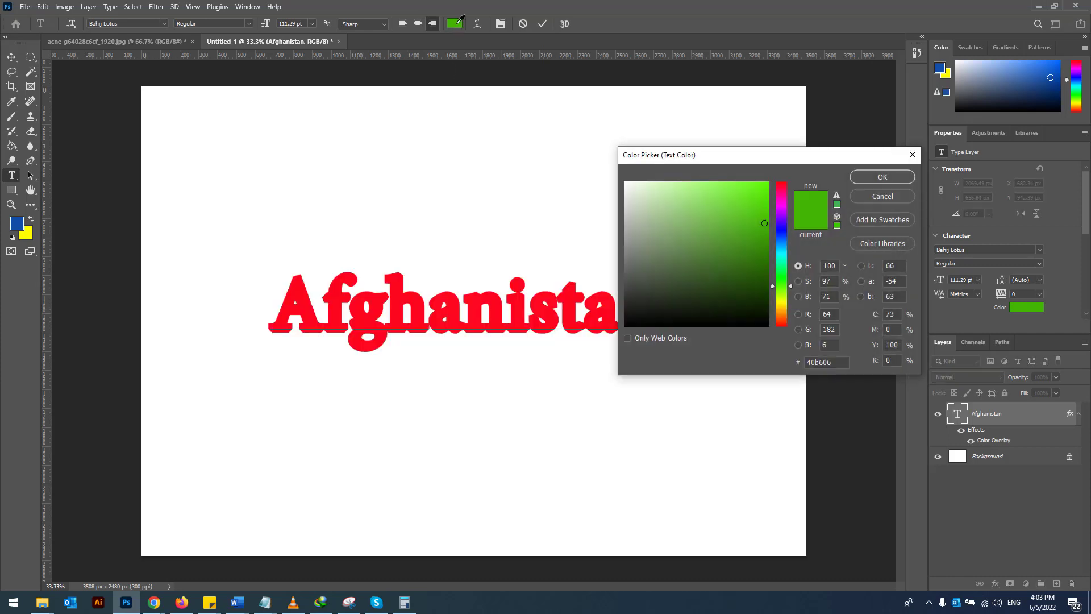
click(782, 217)
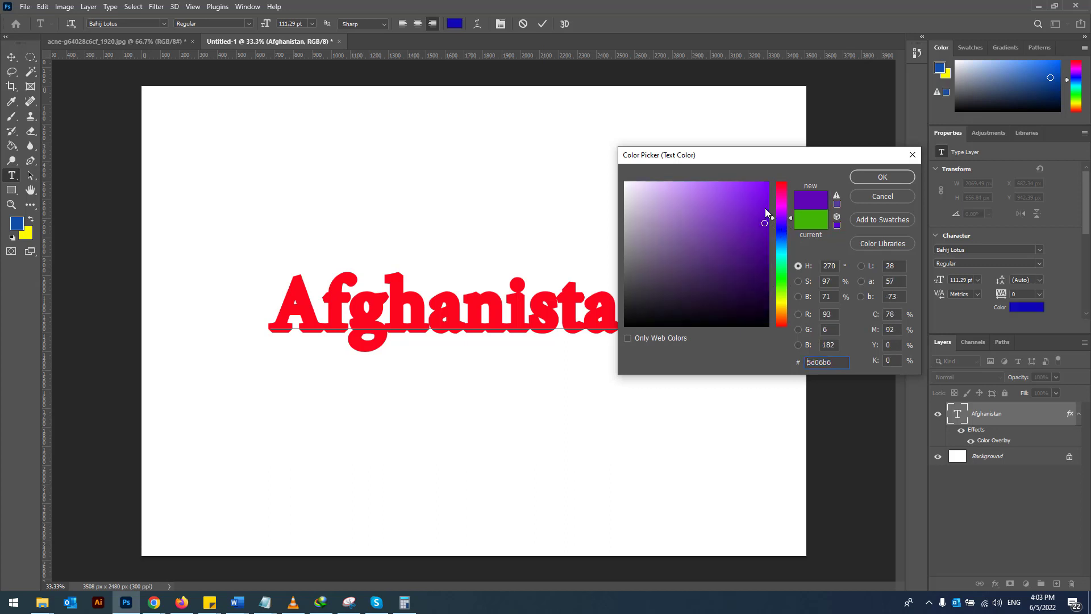
drag(769, 214, 765, 186)
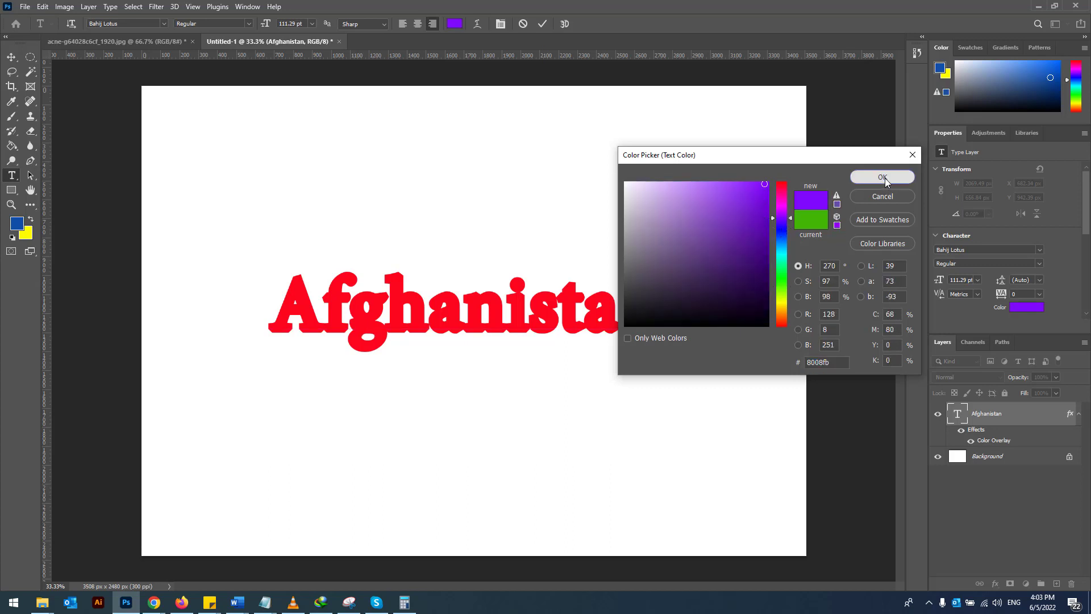
click(885, 179)
click(541, 24)
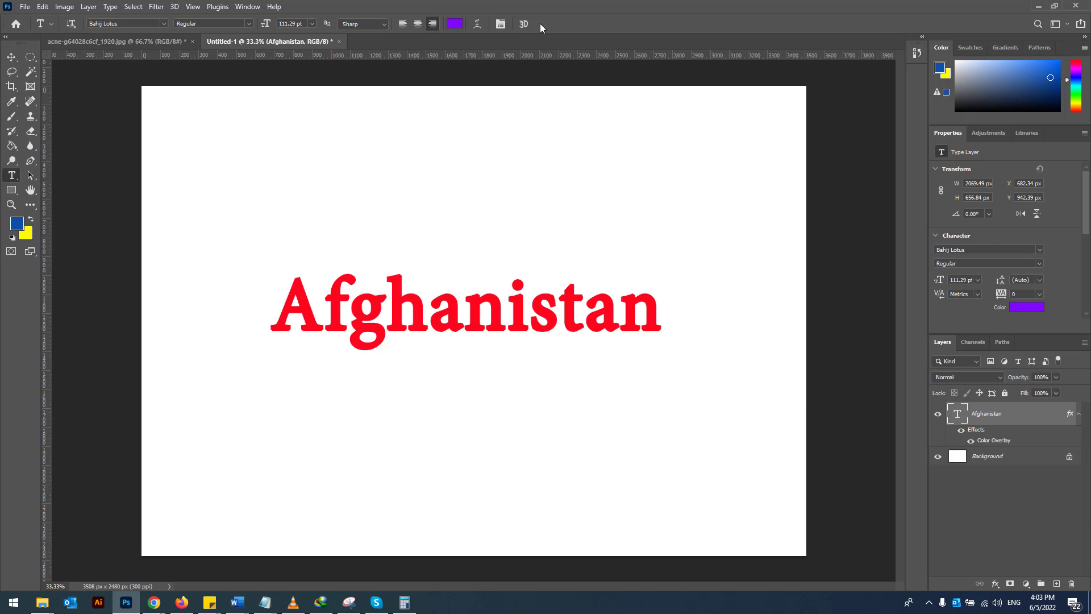
- Turn off the Color Overlay effect on the Afghanistan layer and delete that text layer
click(995, 584)
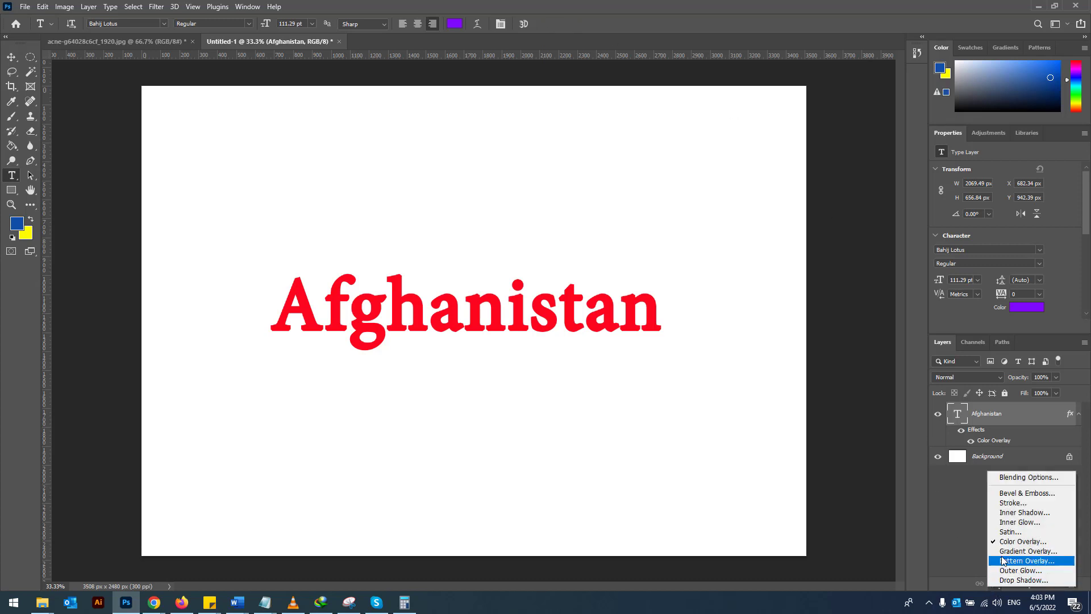
click(993, 542)
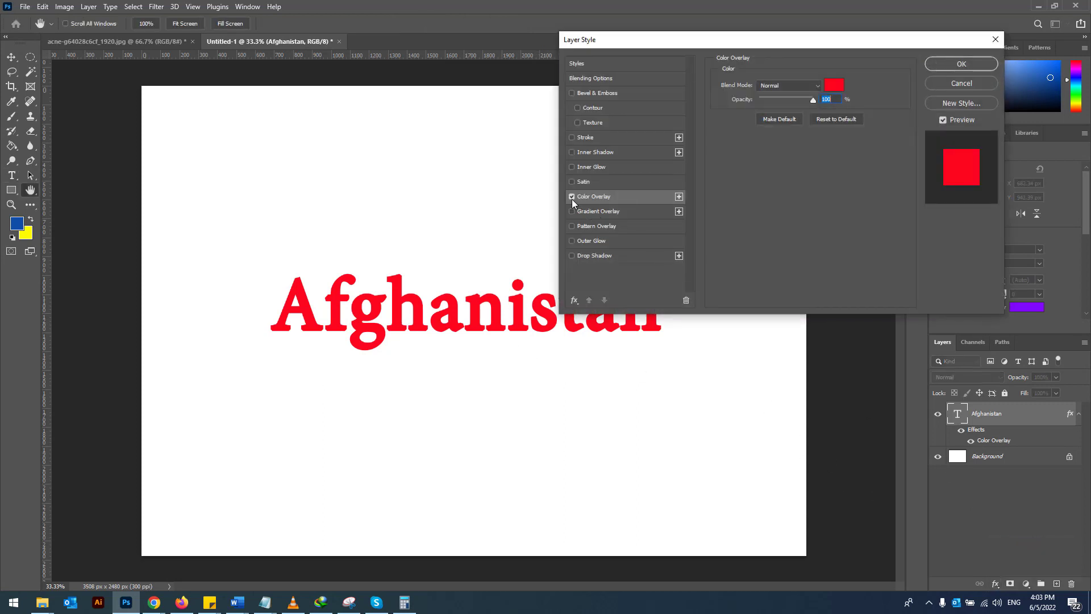
click(571, 197)
click(961, 63)
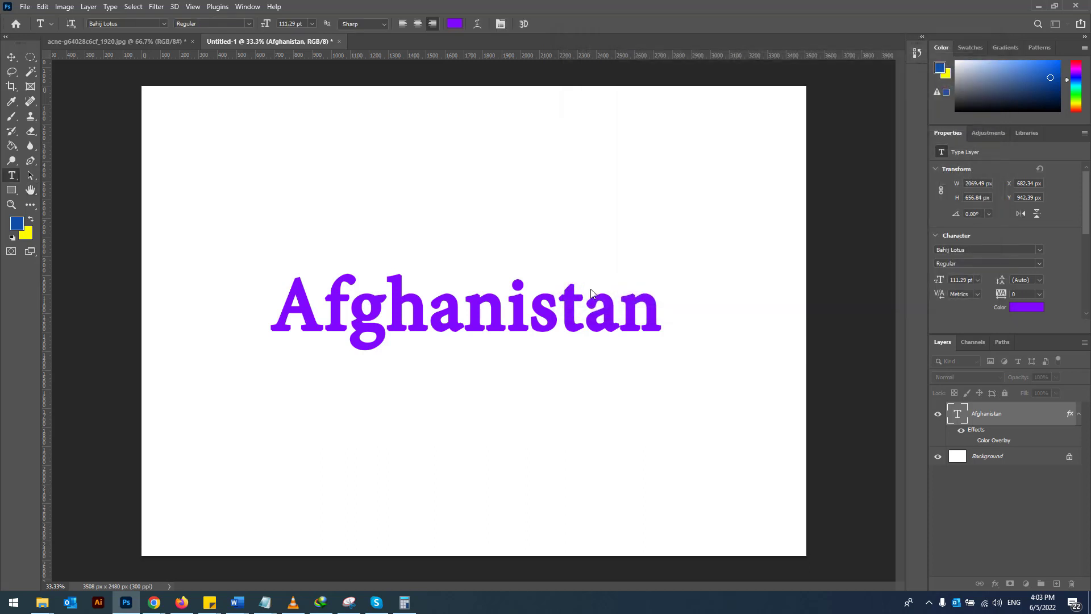
key(Delete)
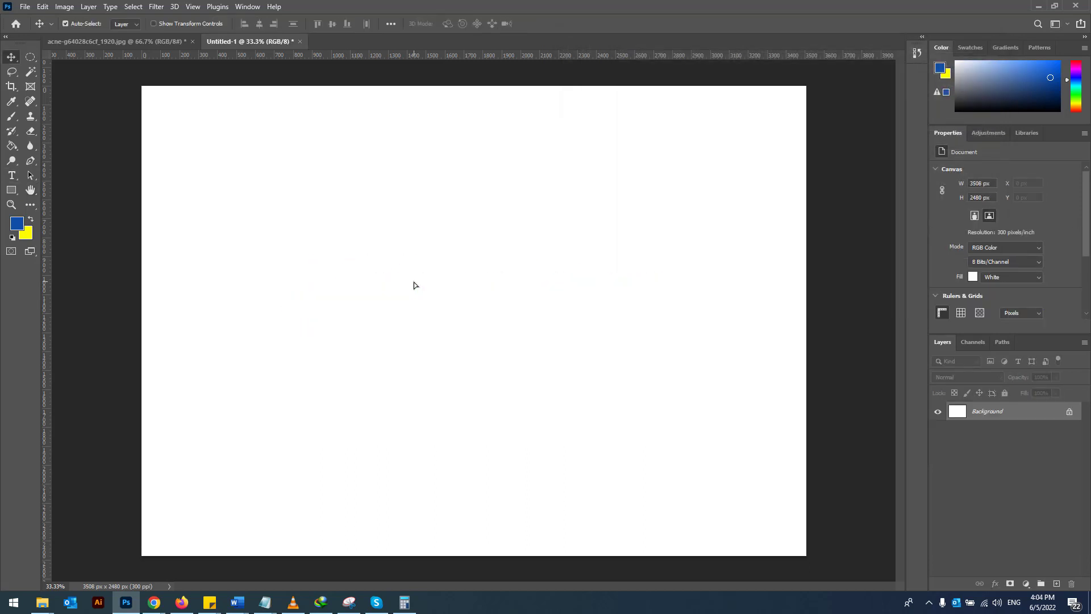
- Draw a paragraph text box about 3043 by 1898 px across the canvas with the Horizontal Type tool and commit its Lorem ipsum placeholder text
click(13, 177)
right_click(13, 178)
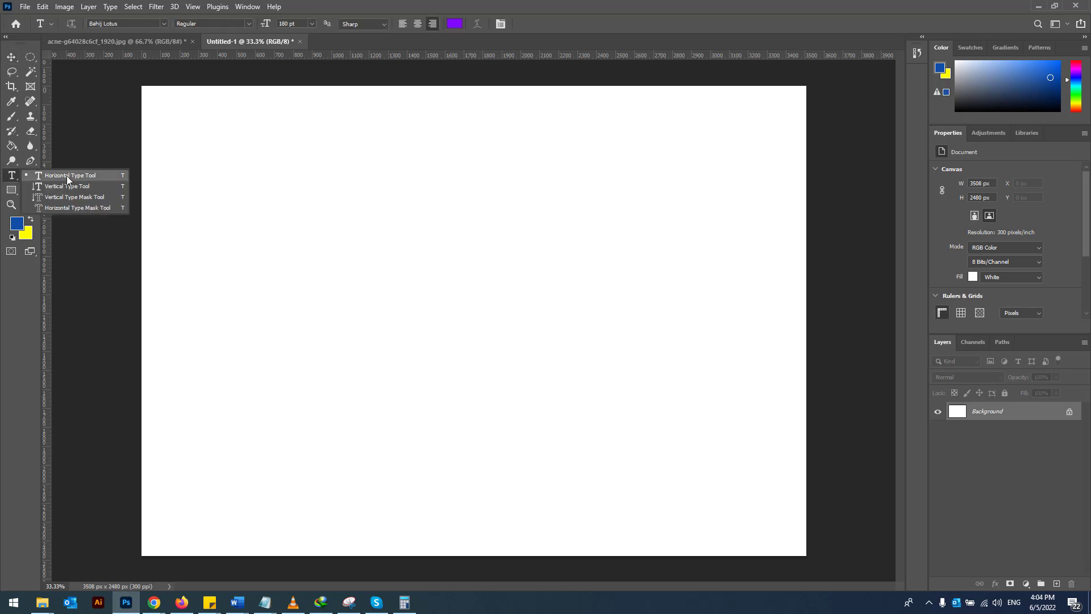
click(79, 177)
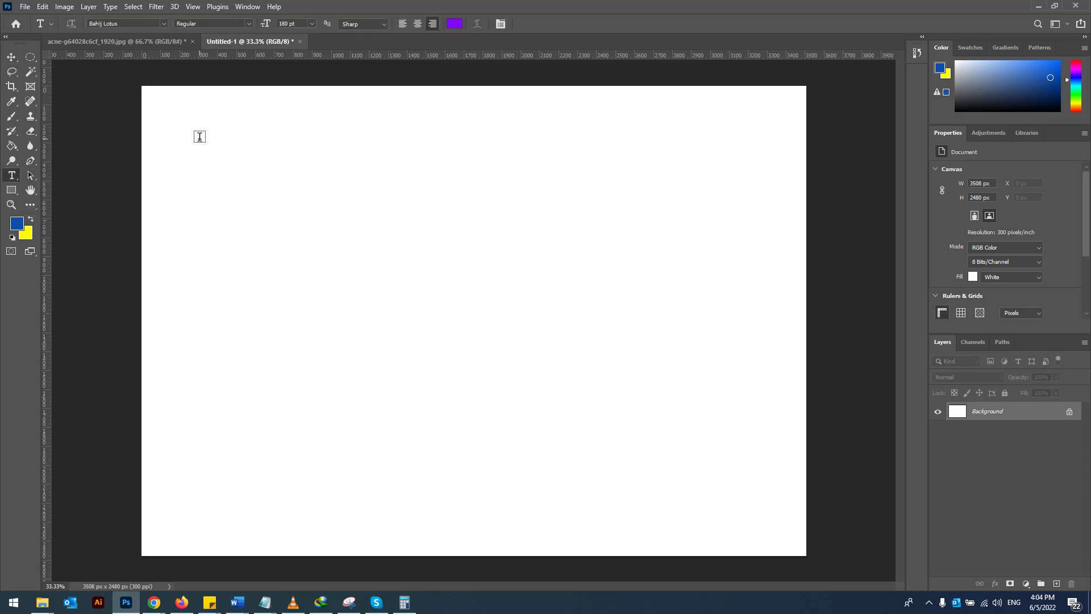
drag(199, 137, 776, 495)
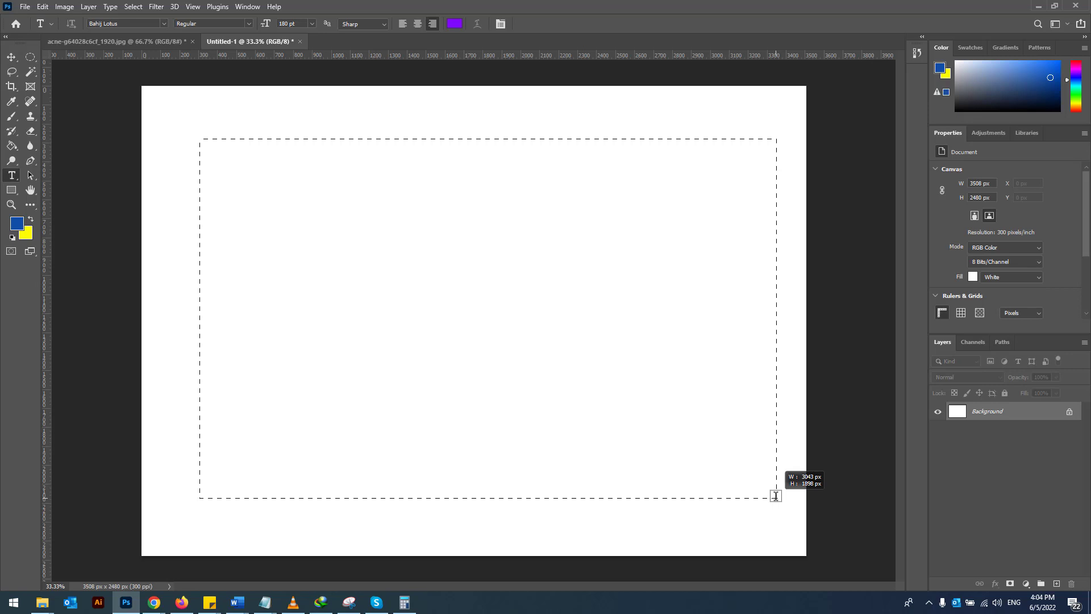
drag(776, 495, 775, 495)
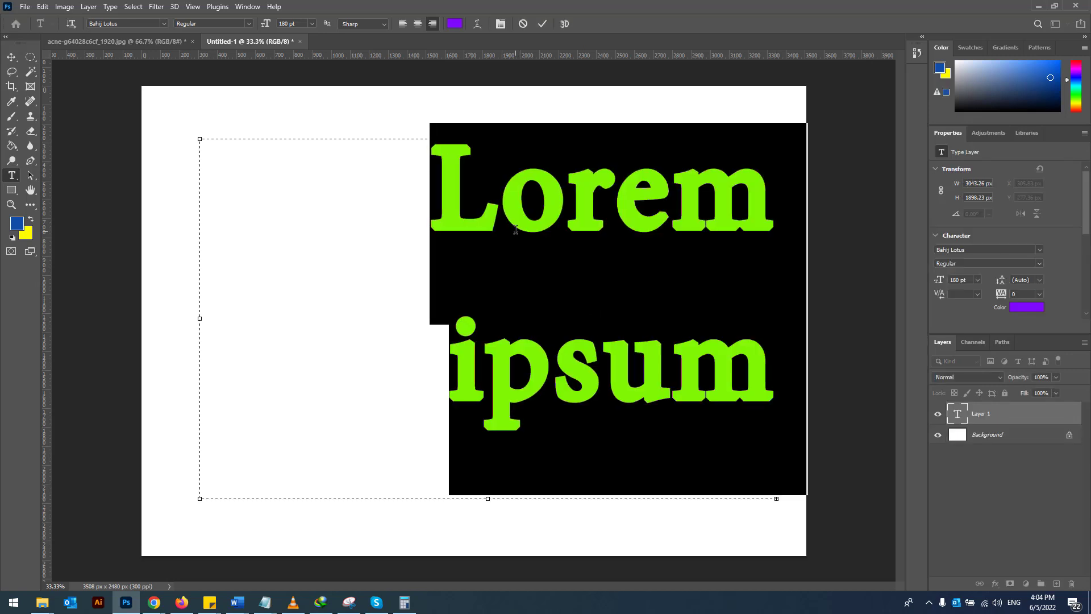
click(544, 25)
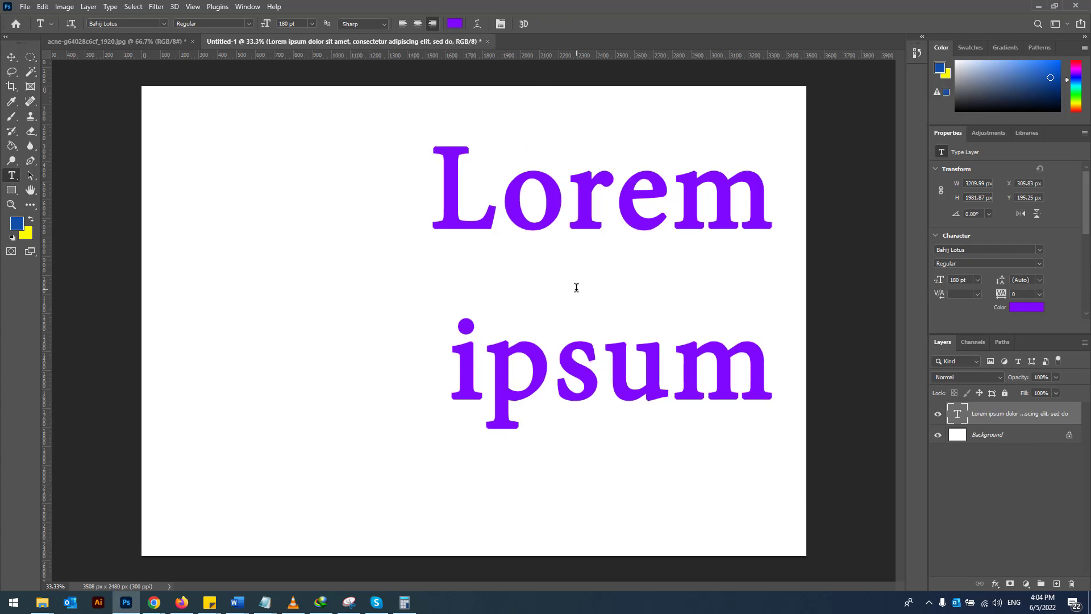
- Set the font size of the whole Lorem ipsum paragraph to 40 pt and commit the edit
click(567, 202)
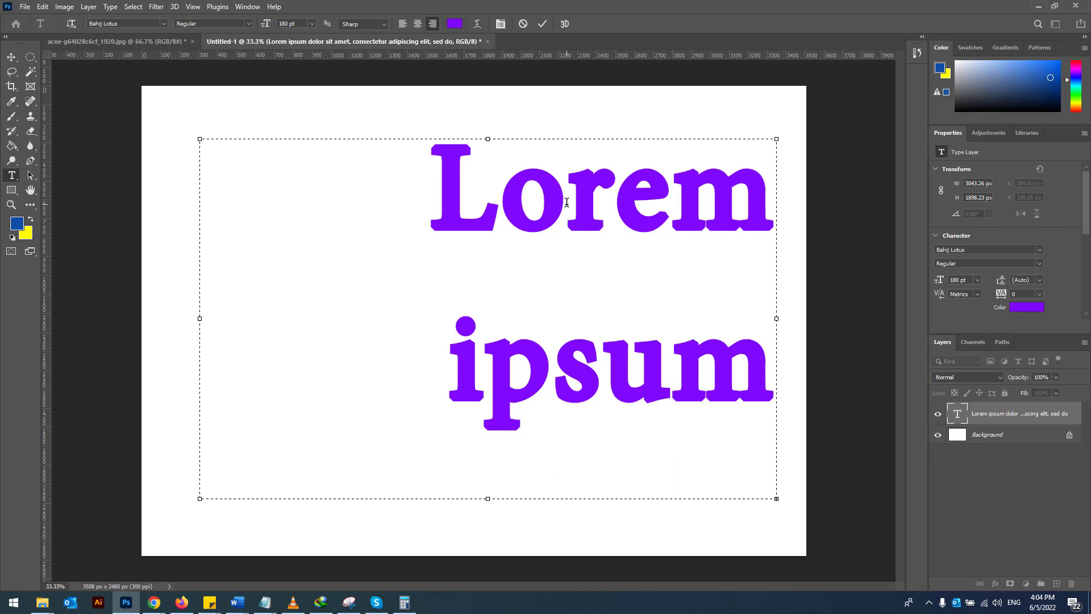
click(542, 24)
click(580, 200)
key(ctrl+a)
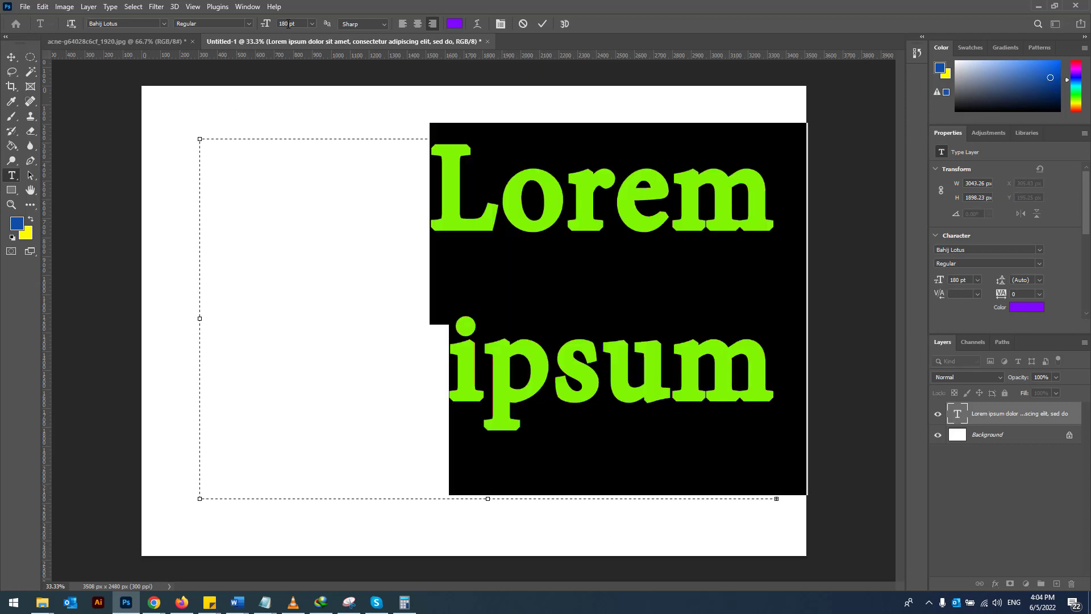
drag(287, 24, 278, 24)
key(BackSpace)
text(40)
key(Return)
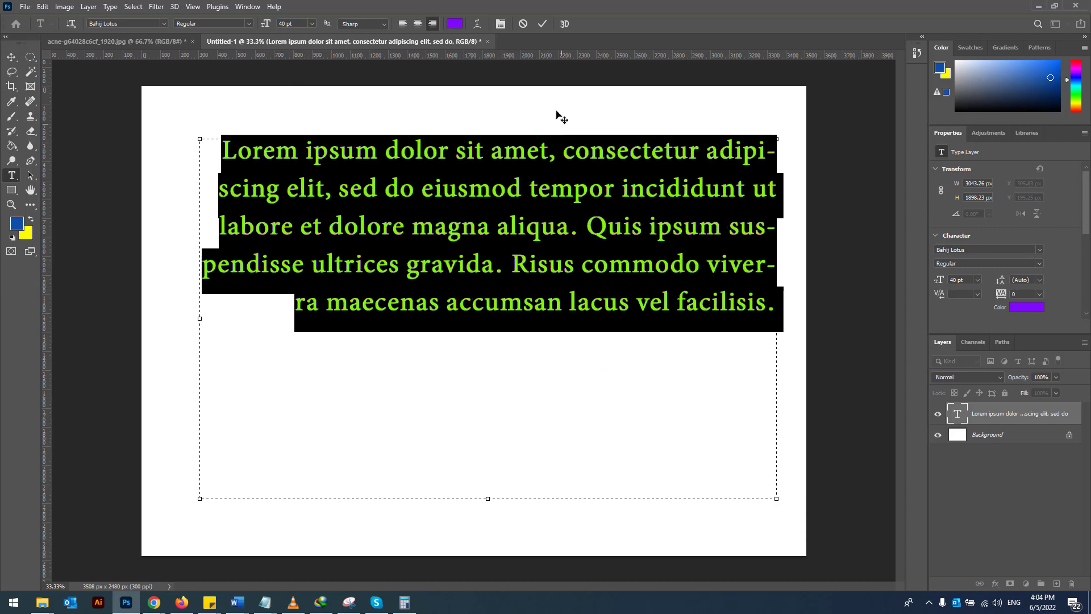
click(542, 26)
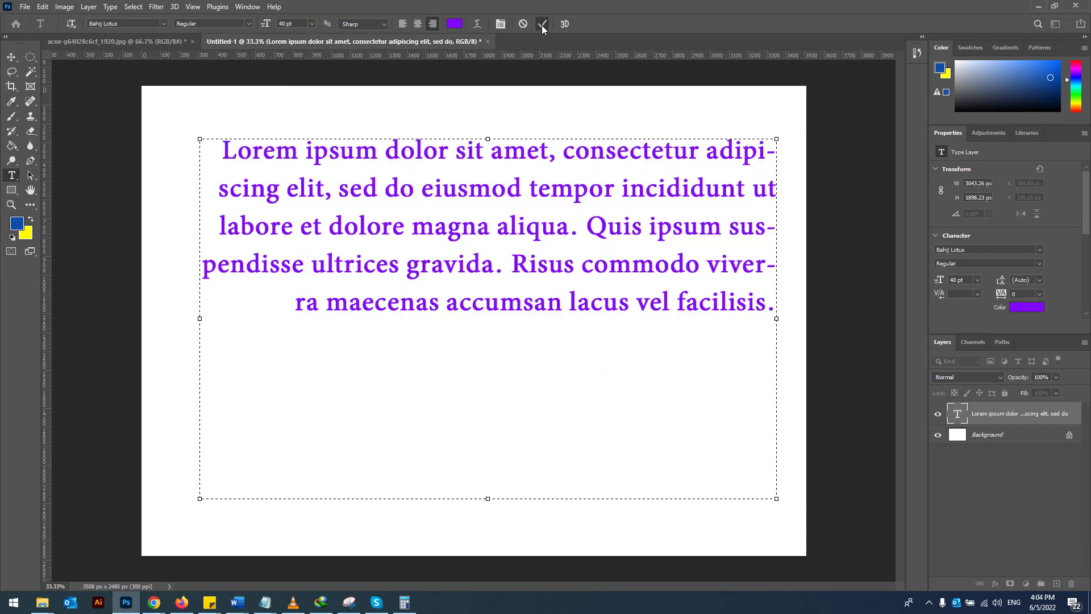
- Narrow the Lorem ipsum text box from its right edge to about 965 px wide so the paragraph rewraps
click(530, 194)
drag(776, 320, 429, 305)
drag(498, 306, 383, 302)
click(298, 333)
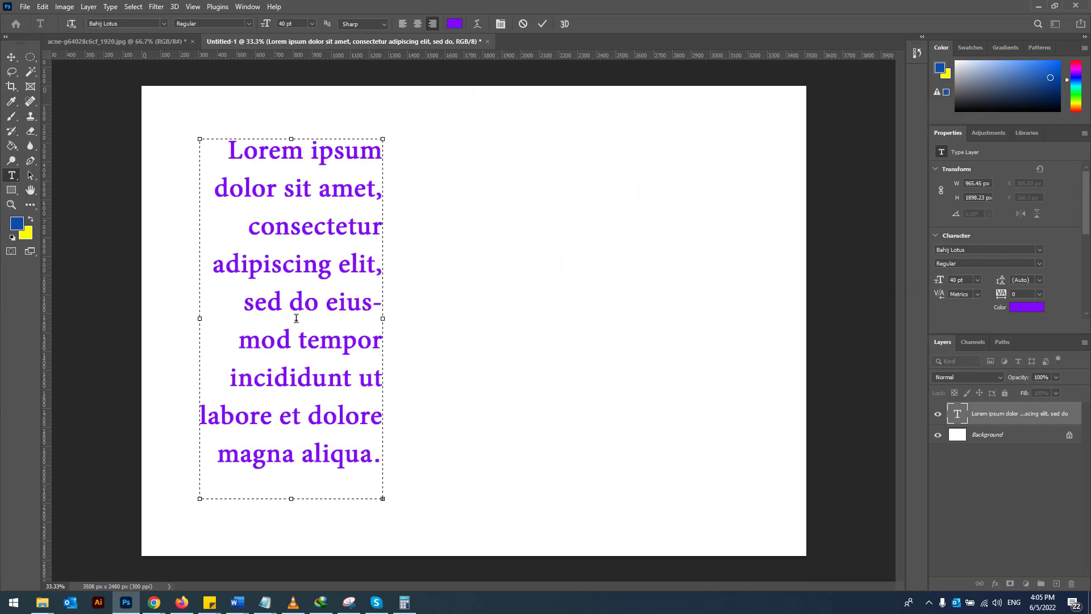
- Set the font size of the whole Lorem ipsum paragraph to 20 pt and commit the edit
click(544, 22)
key(ctrl+a)
drag(284, 23, 278, 23)
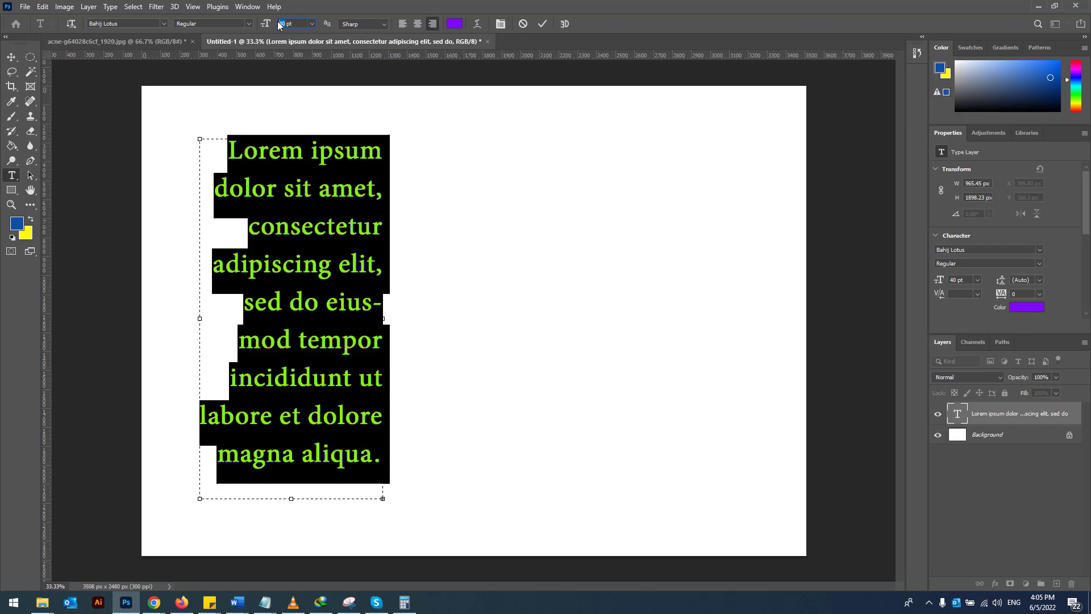
text(20)
key(Return)
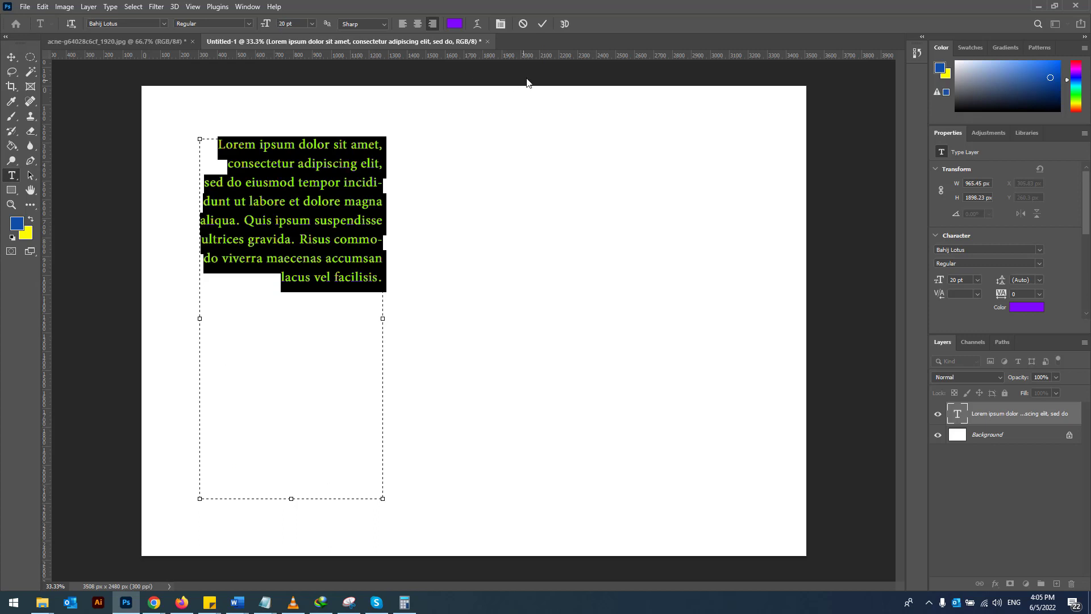
click(542, 24)
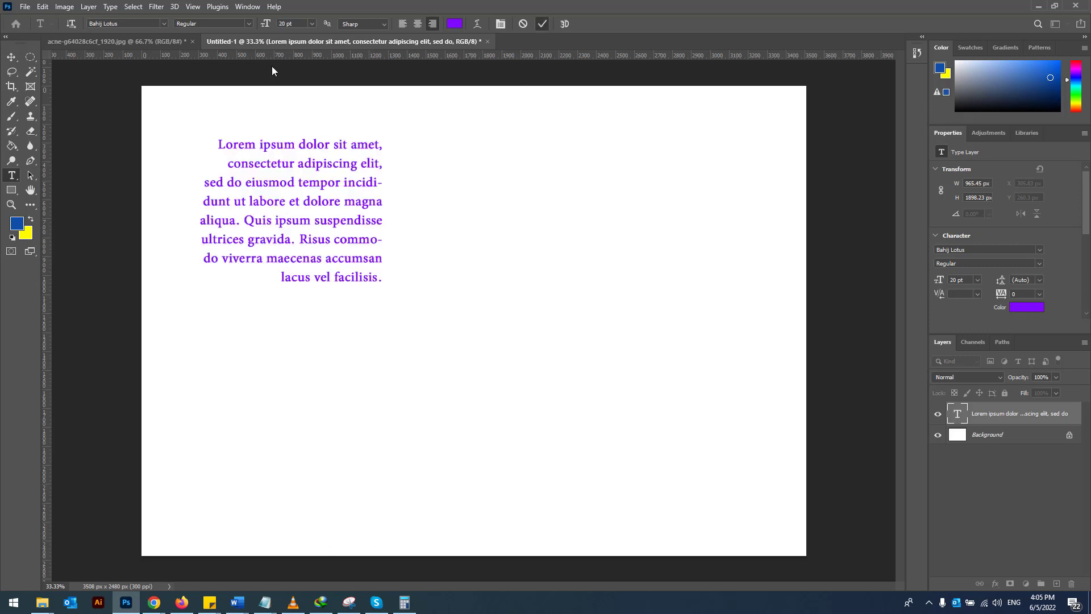
- Change the font of the entire Lorem ipsum paragraph layer to Achilles
double_click(318, 184)
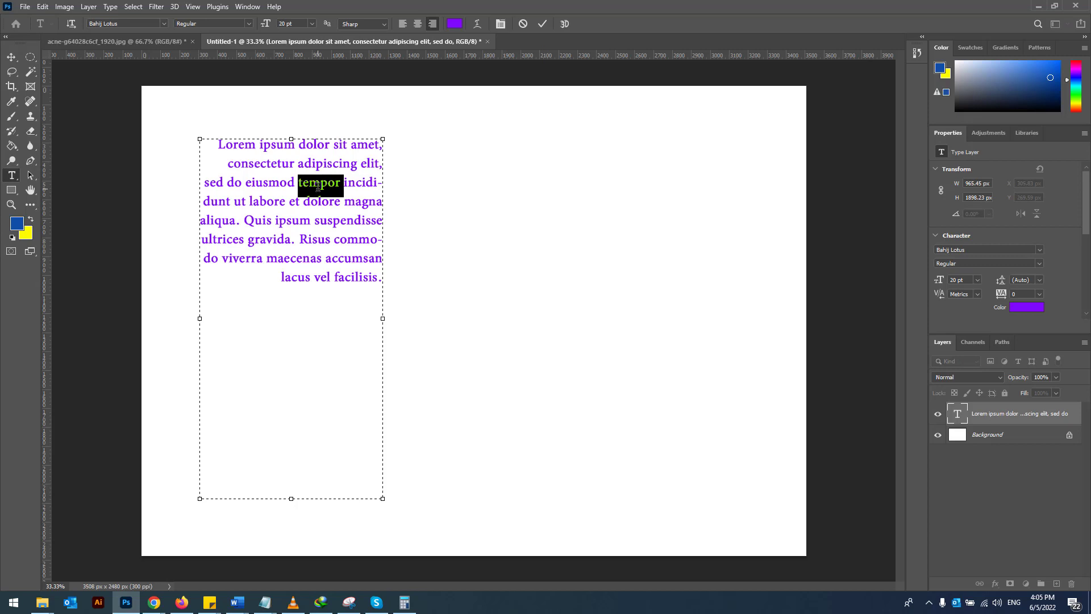
click(542, 24)
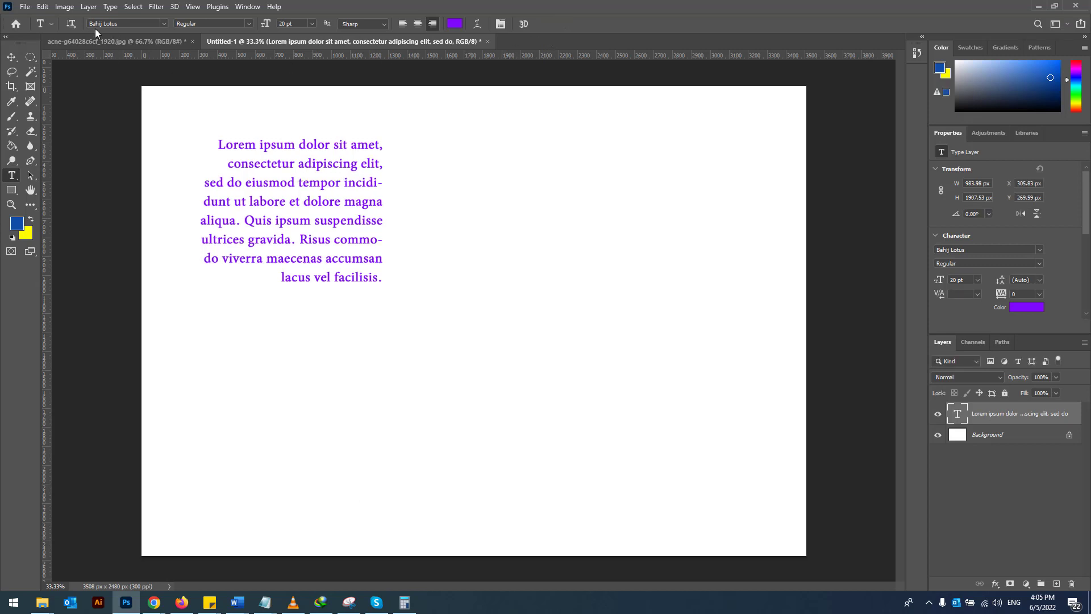
click(162, 24)
key(Down)
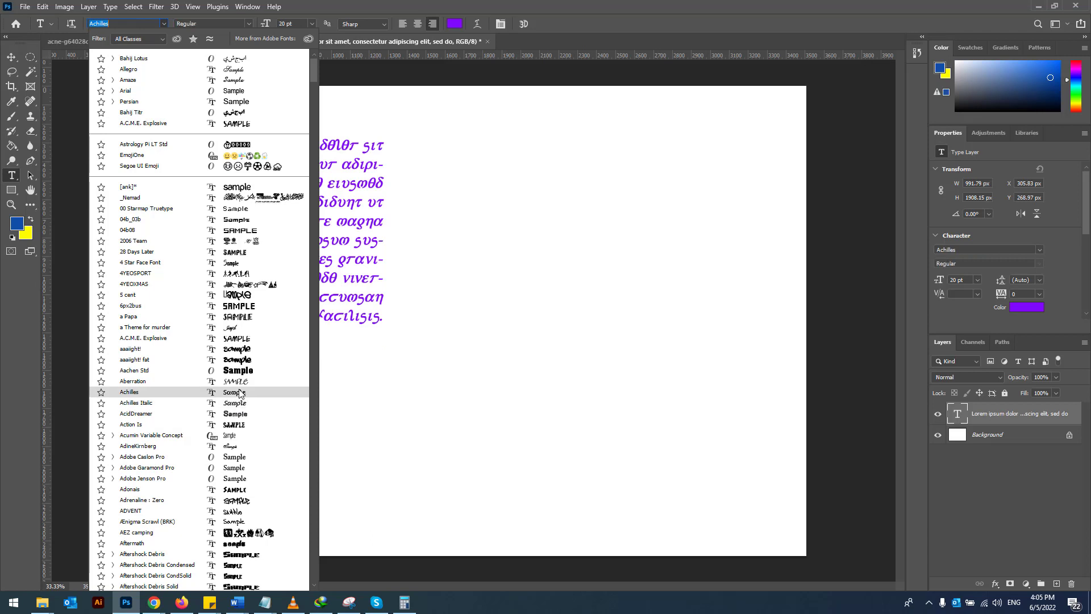
click(240, 392)
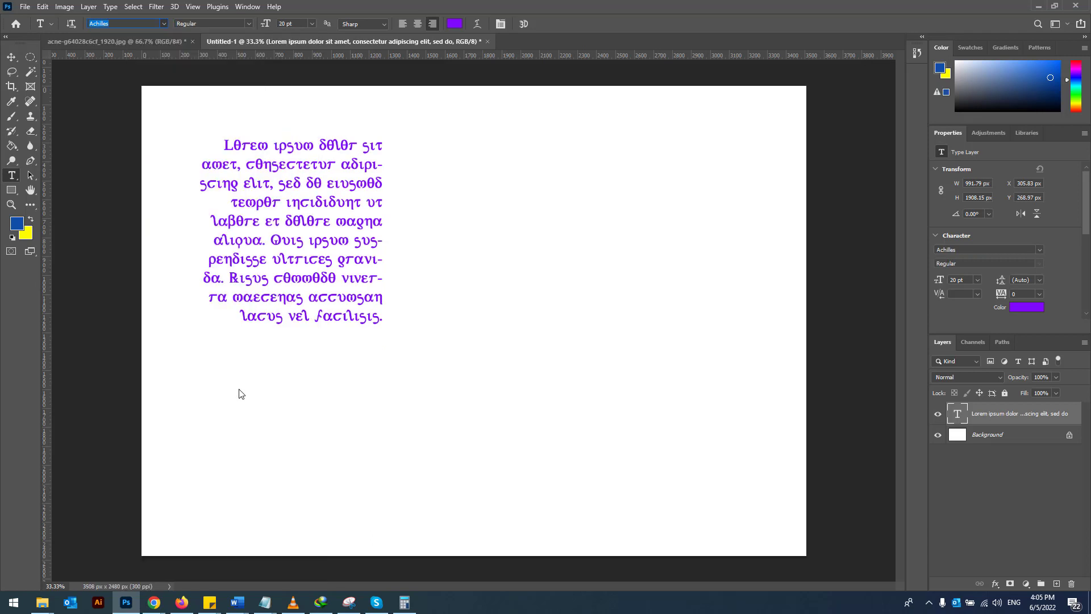
- Try to apply the AdineKirnberg font with only the text cursor placed inside the paragraph, and commit
click(307, 231)
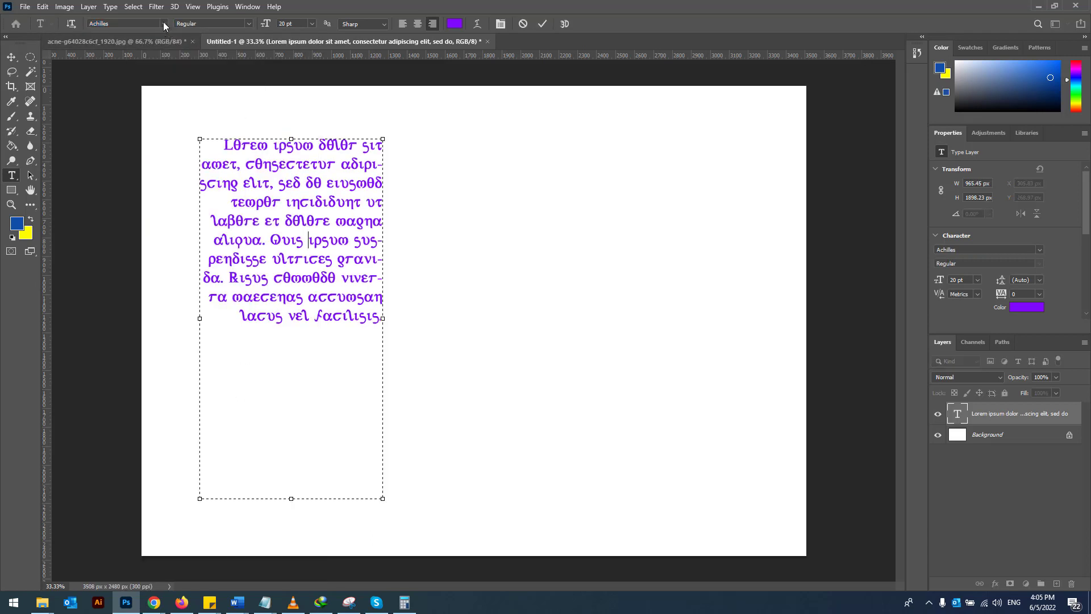
click(163, 23)
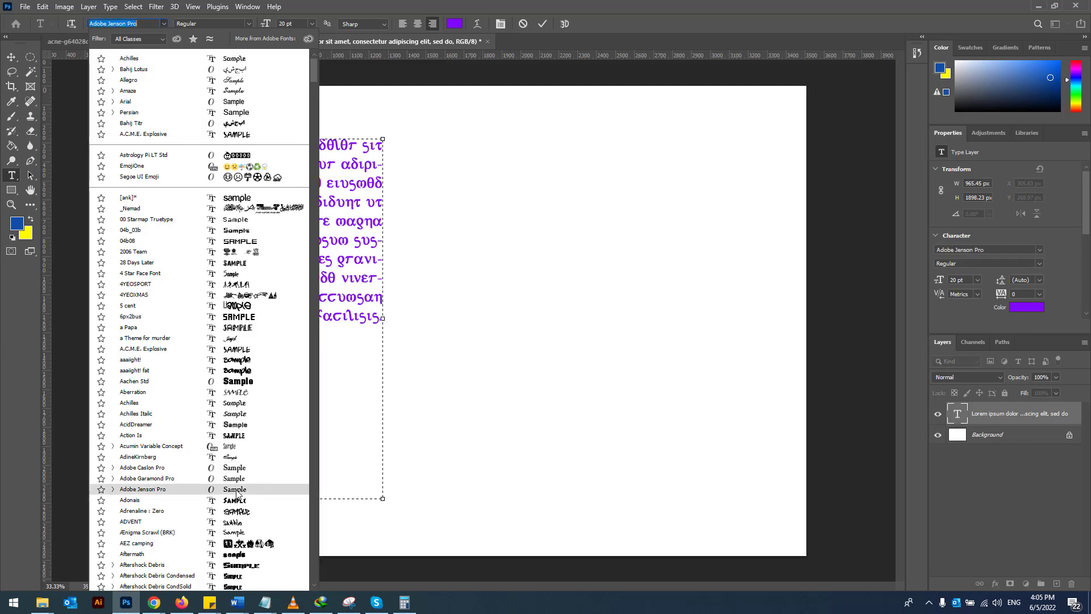
click(246, 458)
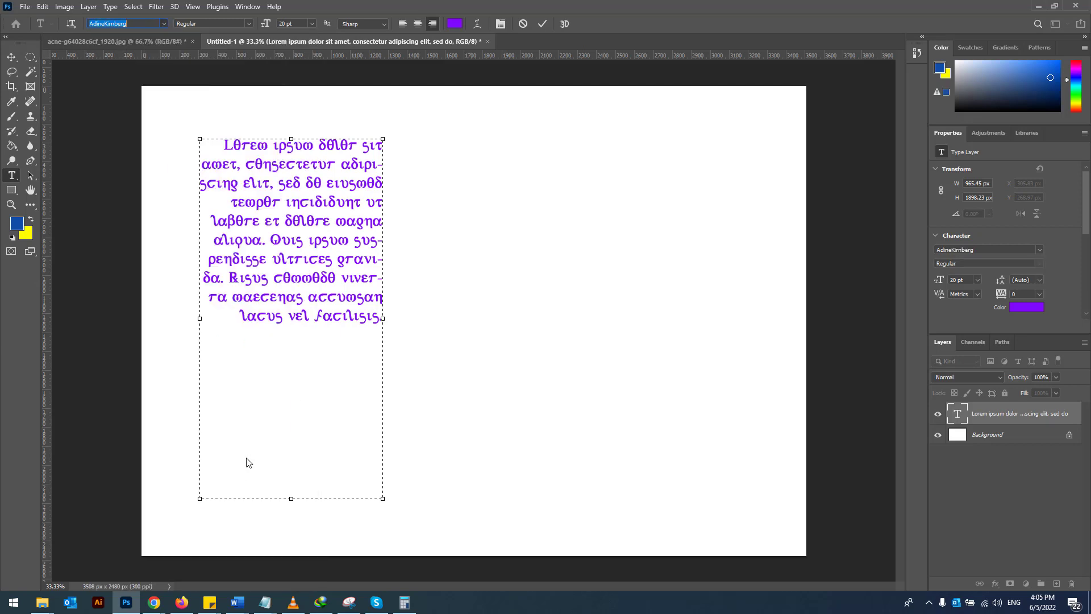
click(541, 25)
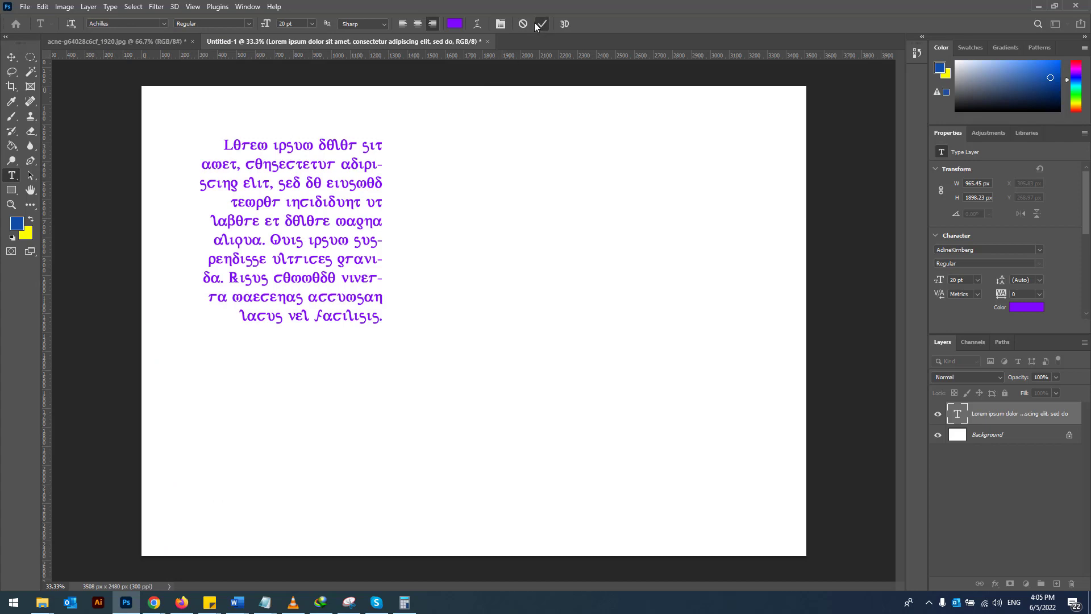
- Select all text in the Lorem ipsum paragraph, change its font to Amaze and commit the edit
click(317, 235)
key(ctrl+a)
click(163, 23)
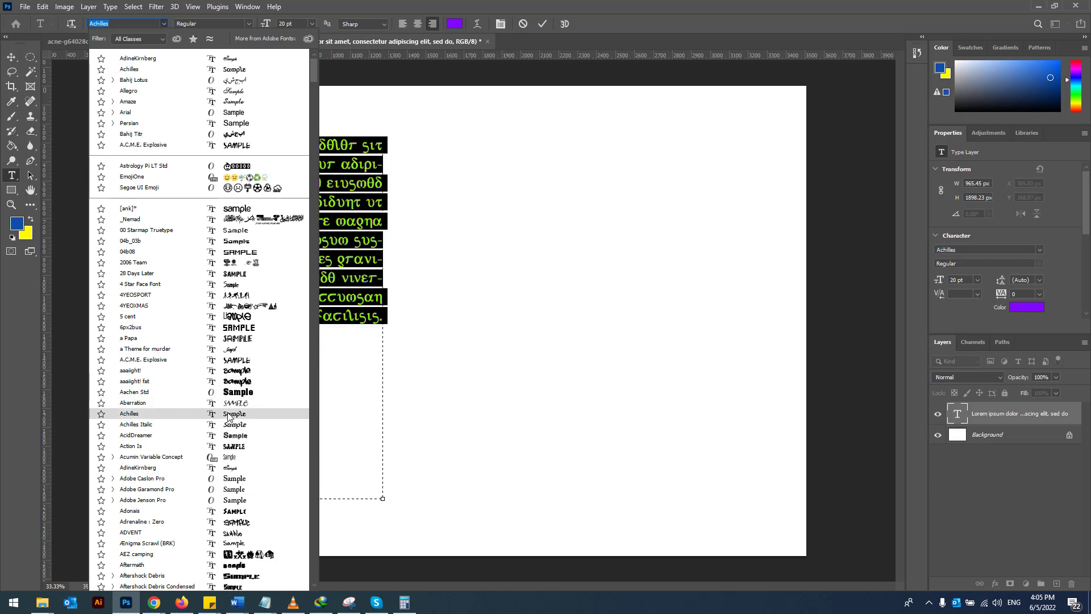
click(250, 103)
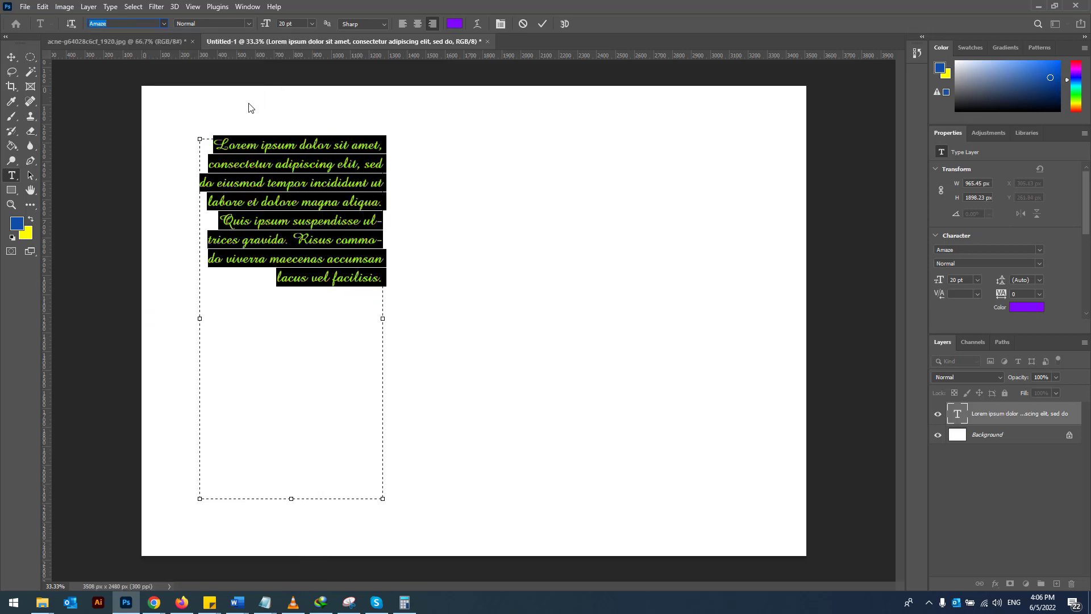
click(541, 23)
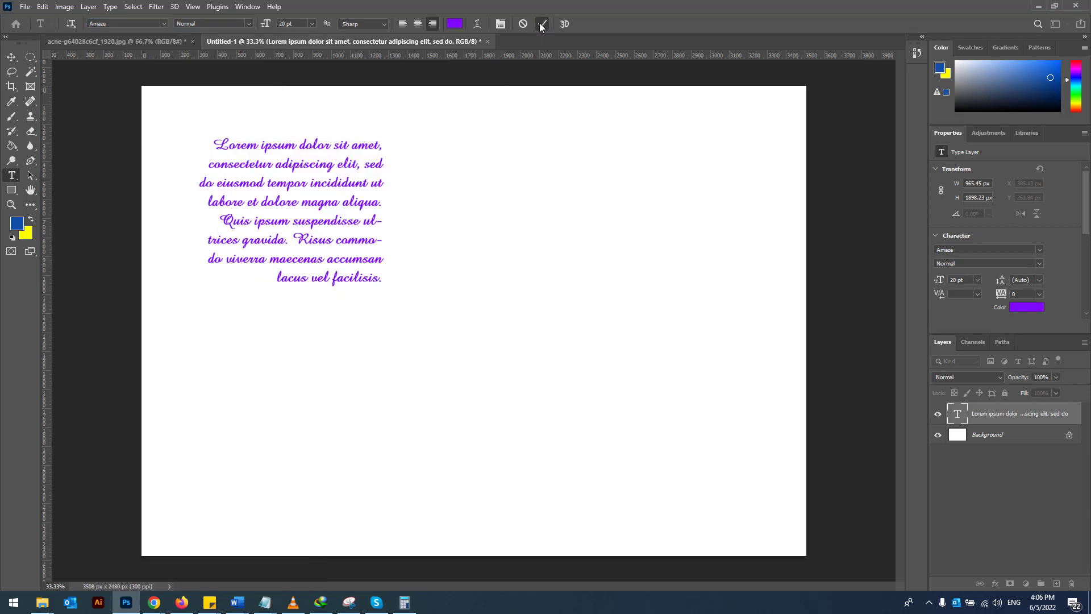
- Scale the Lorem ipsum paragraph to about 124% with Free Transform and move it left to about X 155 px
click(12, 57)
key(ctrl)
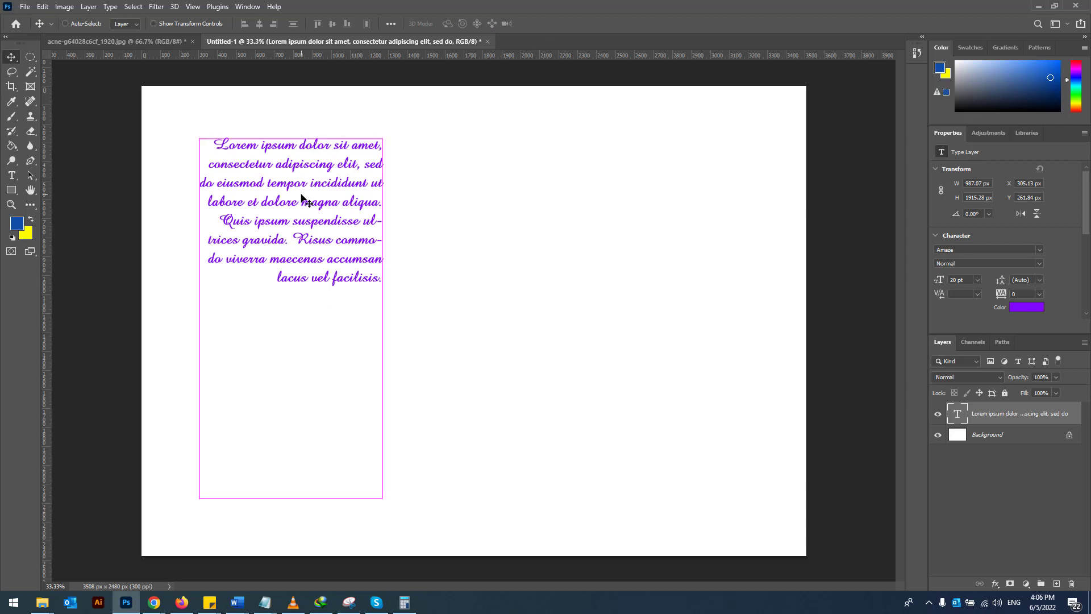
key(ctrl+t)
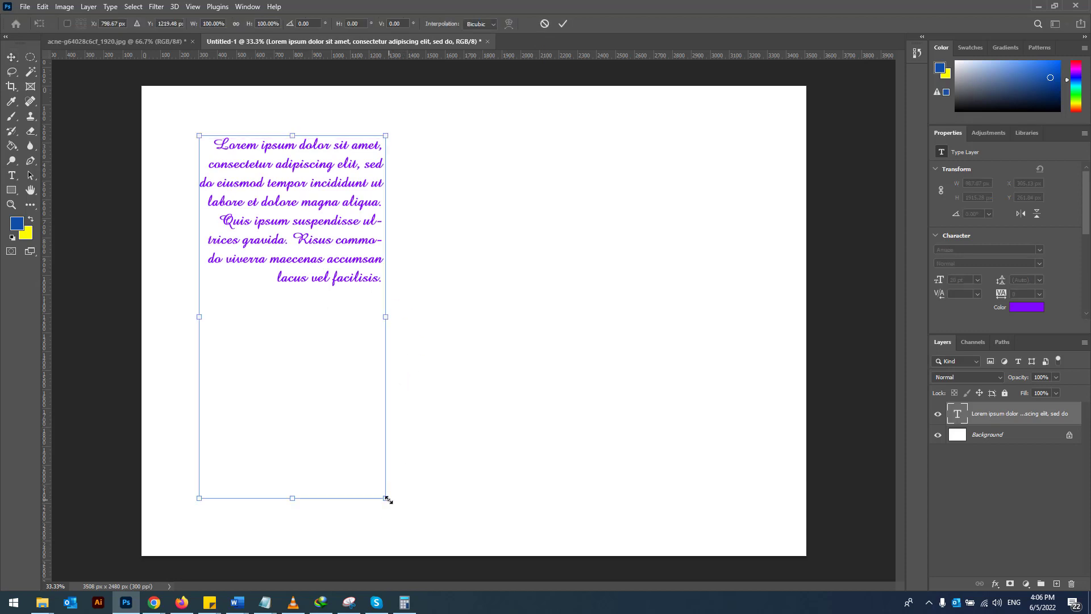
drag(385, 498, 470, 565)
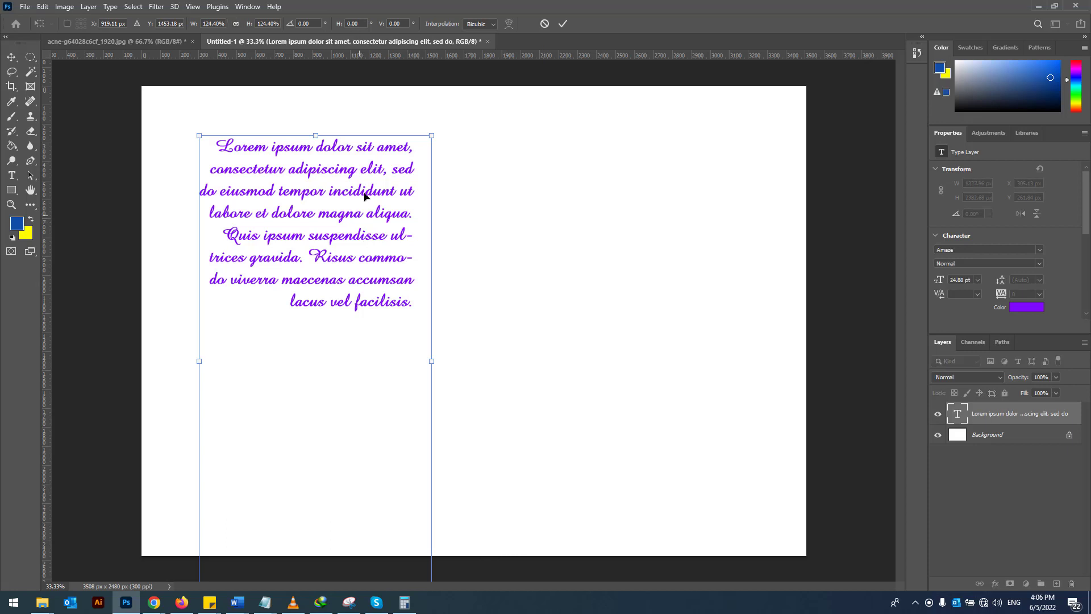
click(562, 24)
drag(360, 196, 331, 195)
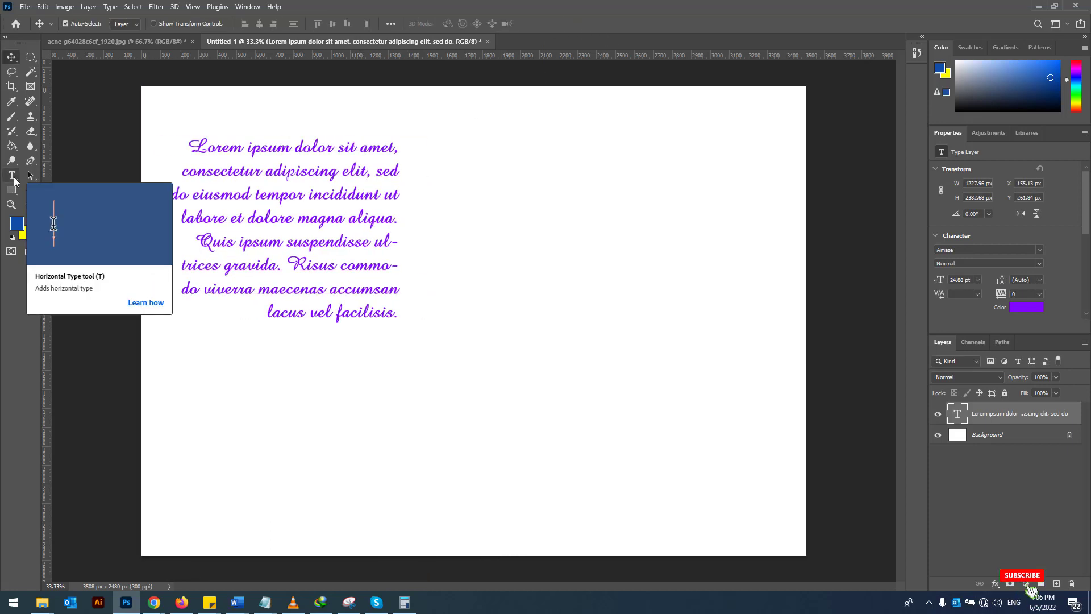
- Add a Lorem Ipsum point text with the Horizontal Type tool and move it clear of the paragraph to about X 1986, Y 1254 px
click(14, 181)
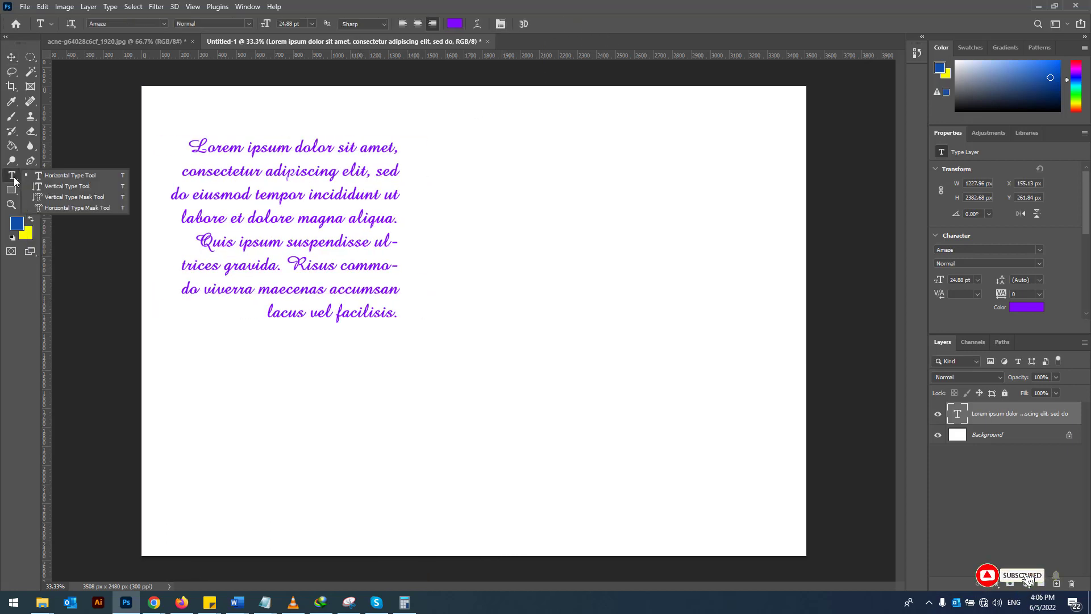
click(70, 176)
click(491, 286)
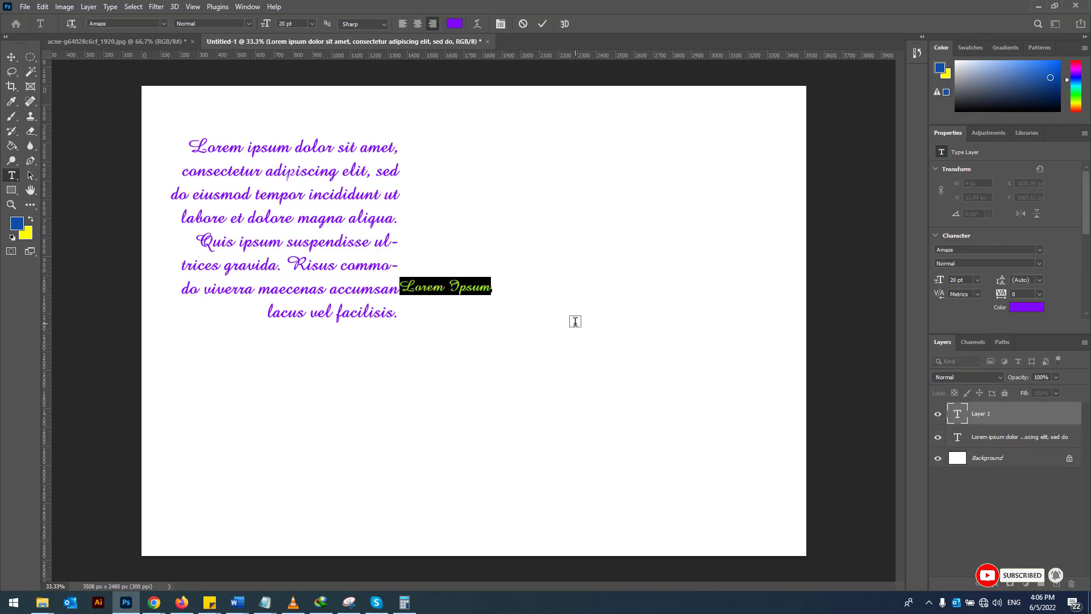
key(ctrl+Return)
key(v)
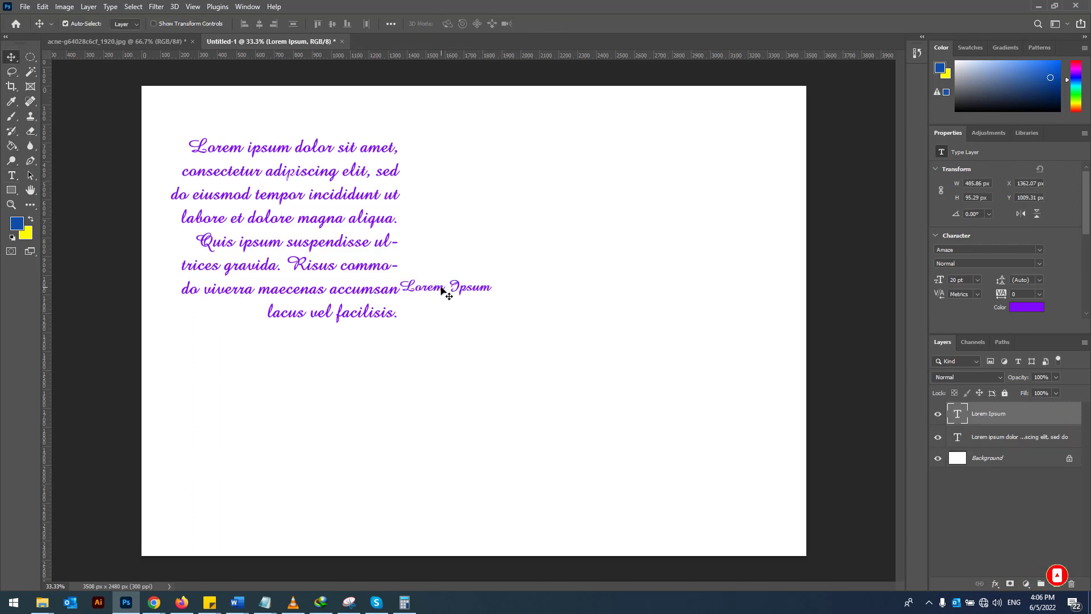
drag(446, 293, 572, 341)
- Replace the Lorem Ipsum point text with "Afghanistan" and commit the edit
click(11, 175)
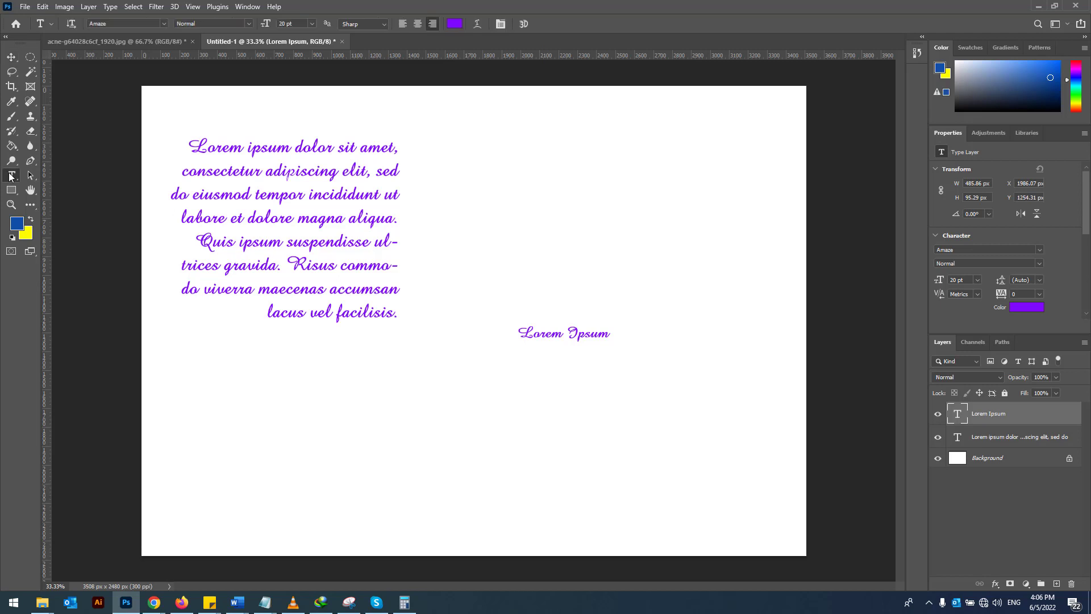
triple_click(570, 332)
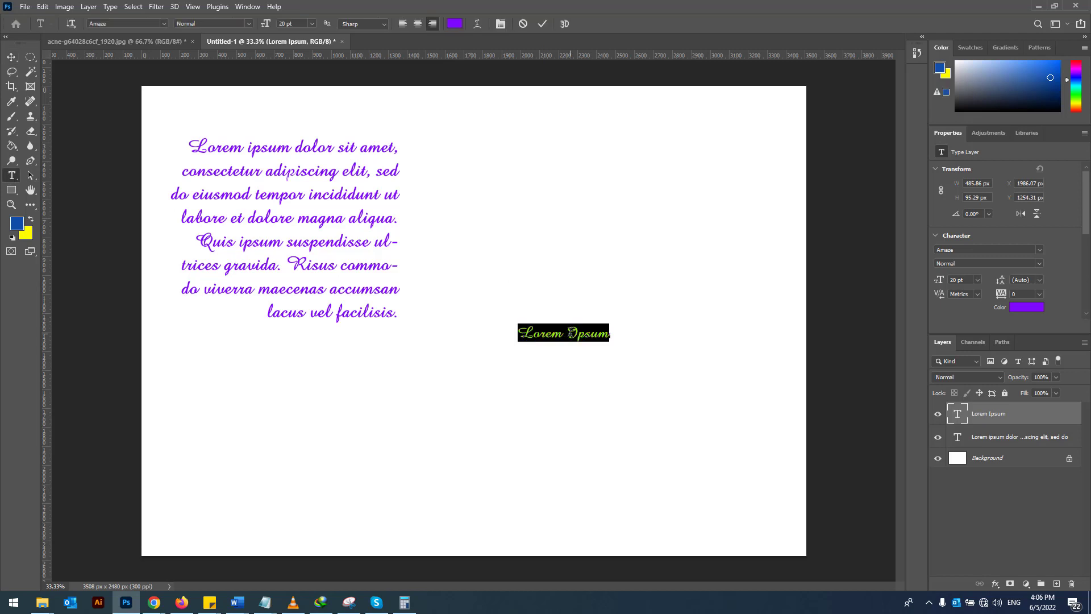
text(Afgh)
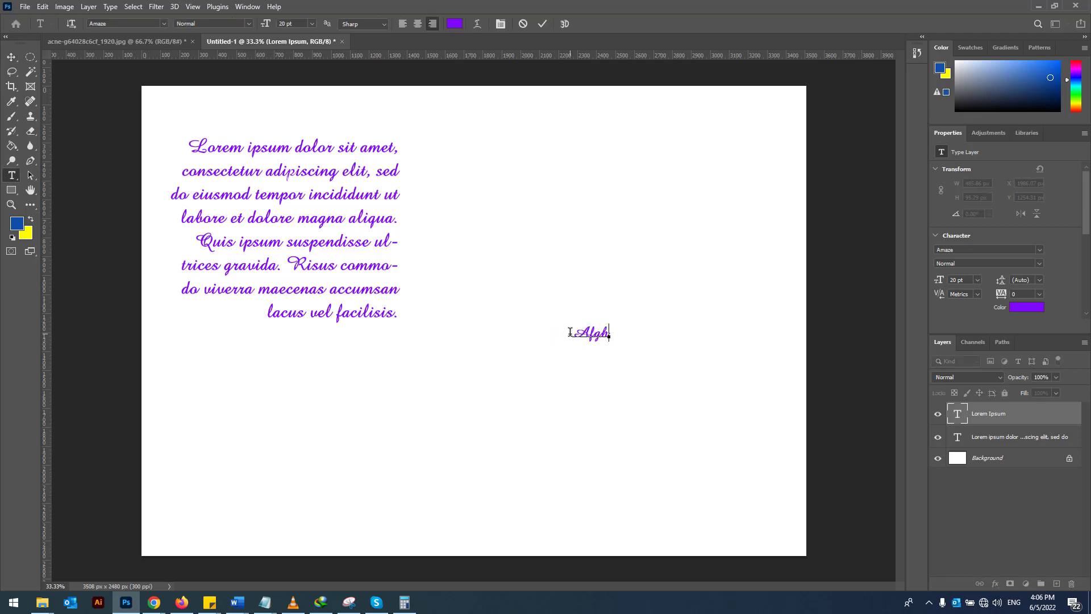
text(anistan)
click(540, 26)
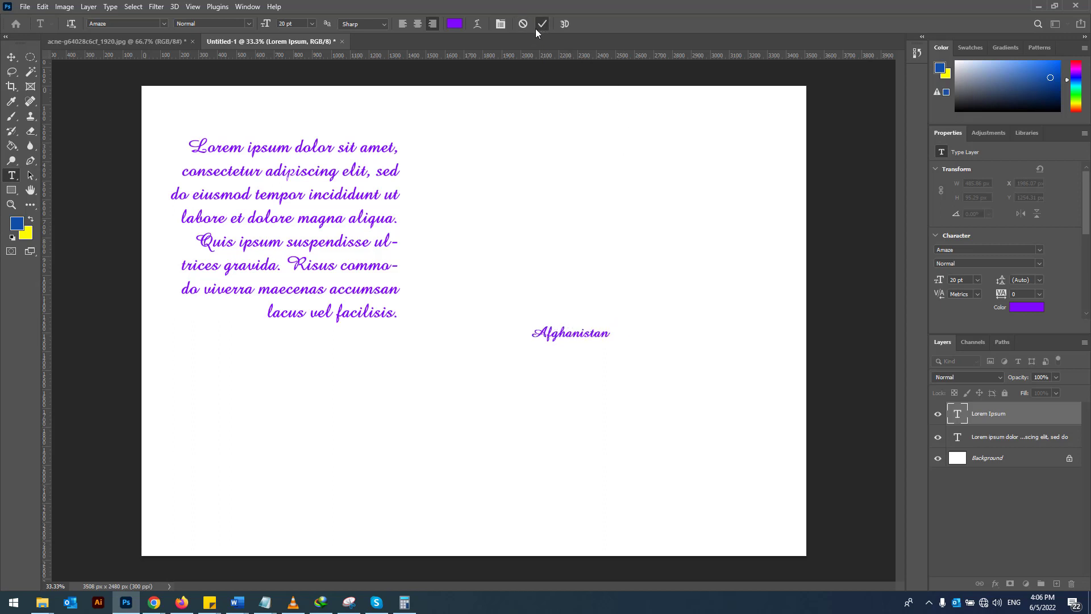
- Scale the Afghanistan text to about 413% with Free Transform and move it below the paragraph to about X 1357, Y 1436 px
click(10, 58)
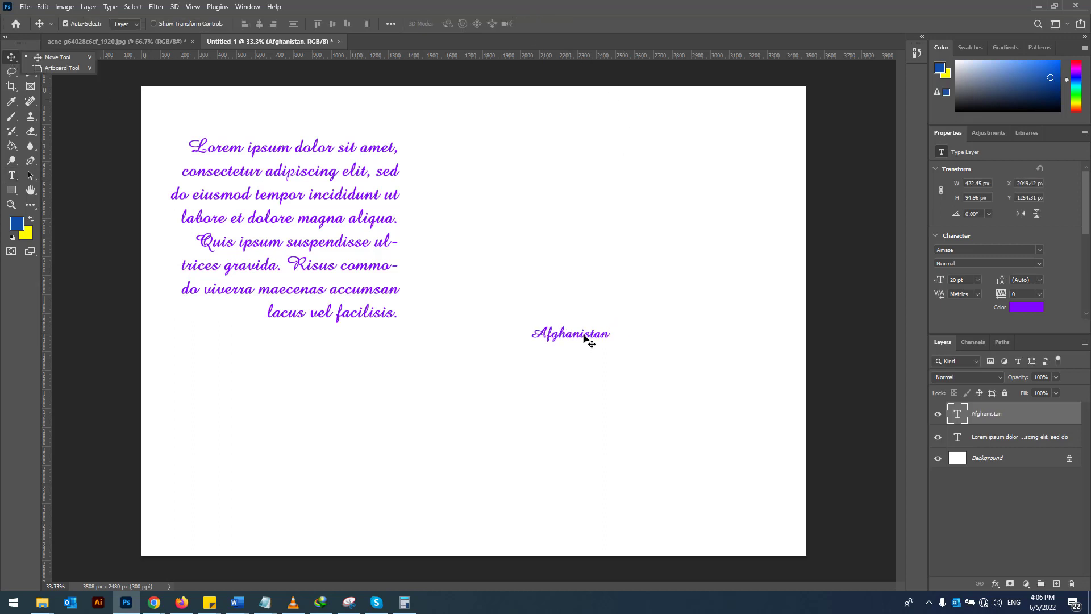
double_click(585, 337)
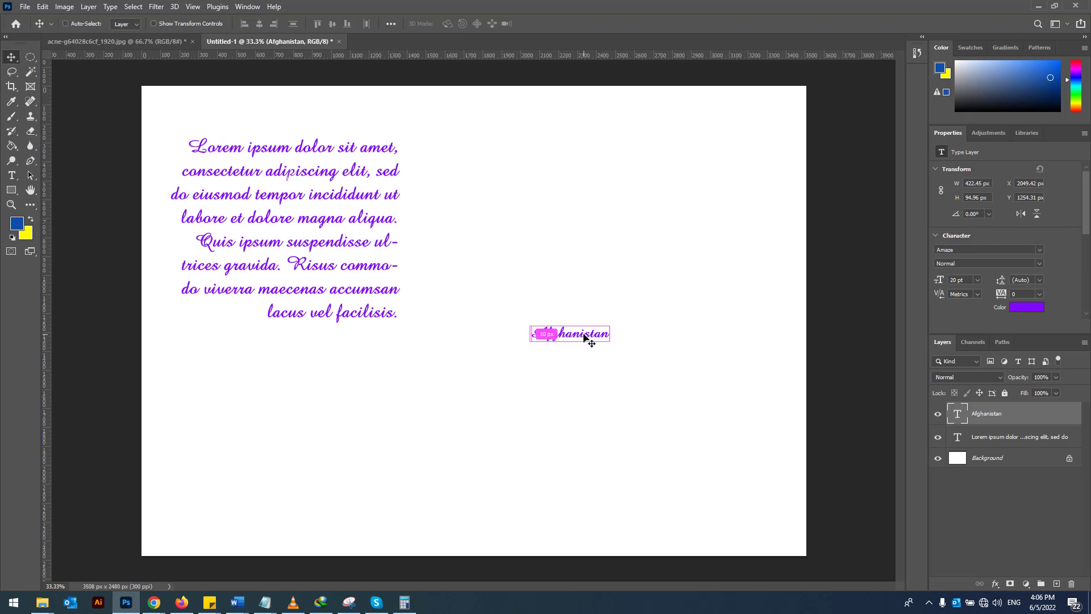
key(Escape)
key(ctrl+t)
drag(528, 325, 282, 188)
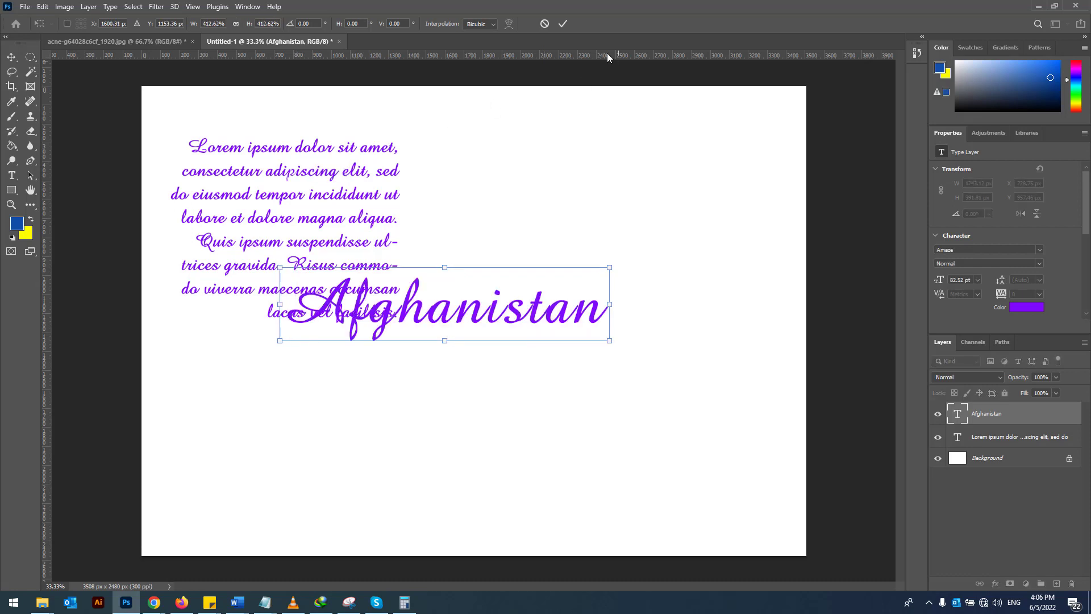
click(563, 23)
drag(579, 392, 665, 444)
- Display the character settings for the Afghanistan text and change its font size first to 30 pt and finally to 72 pt
click(15, 176)
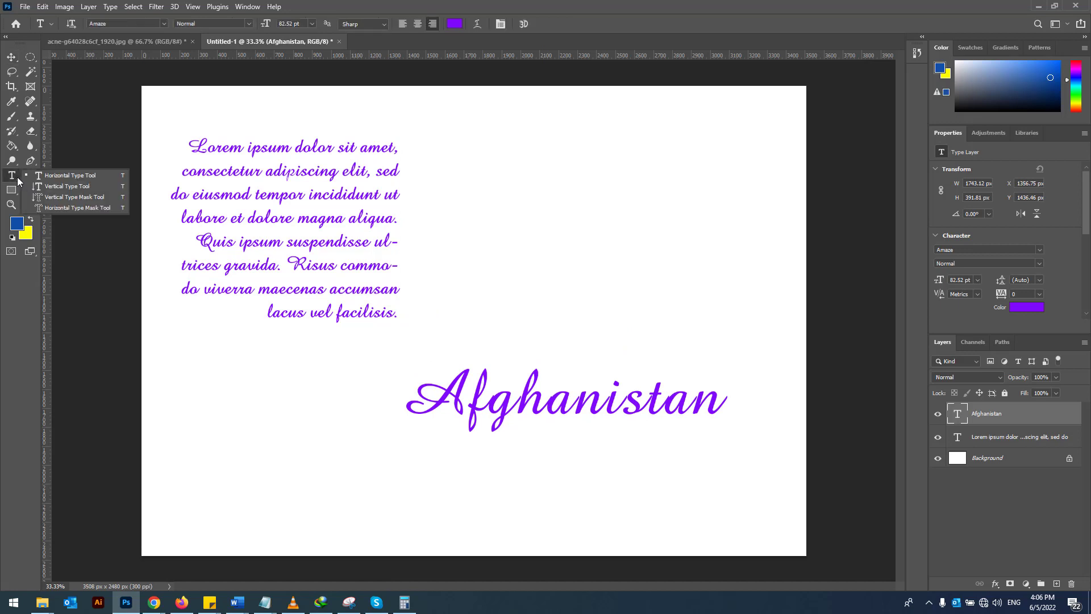
click(65, 178)
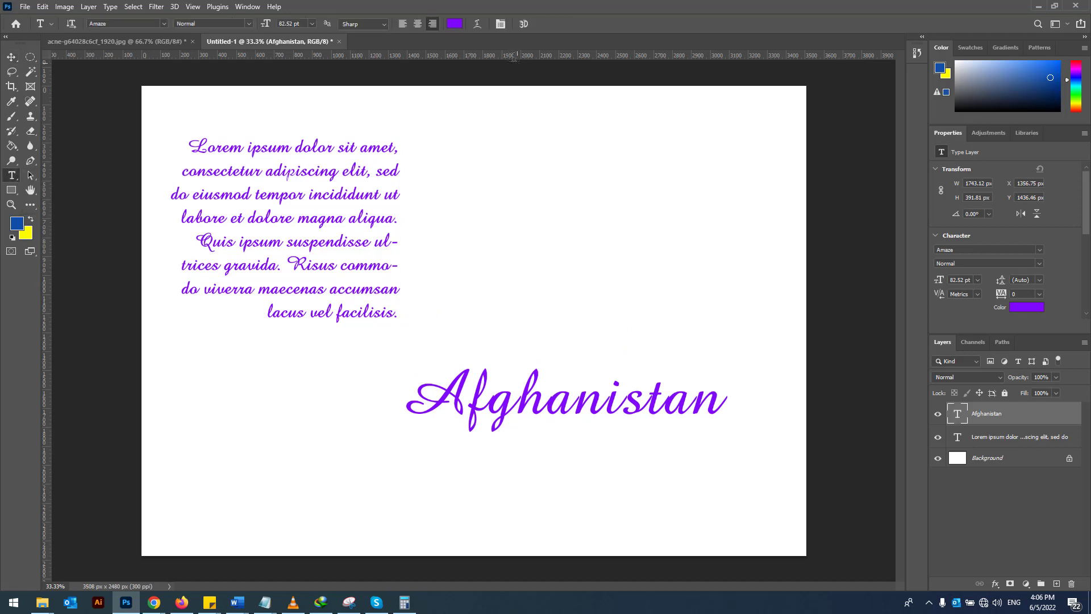
click(501, 24)
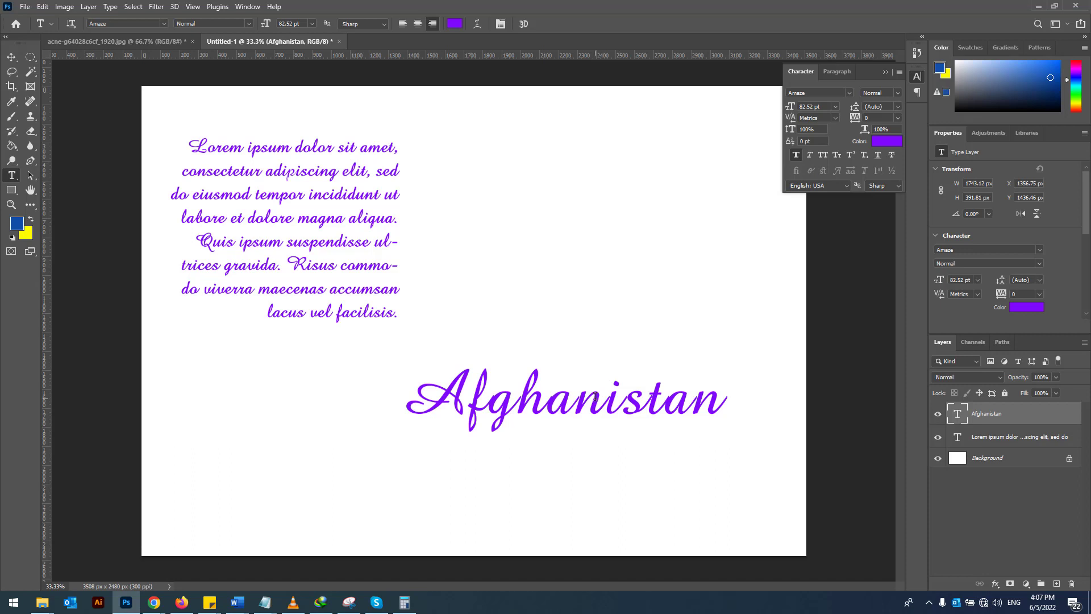
click(836, 108)
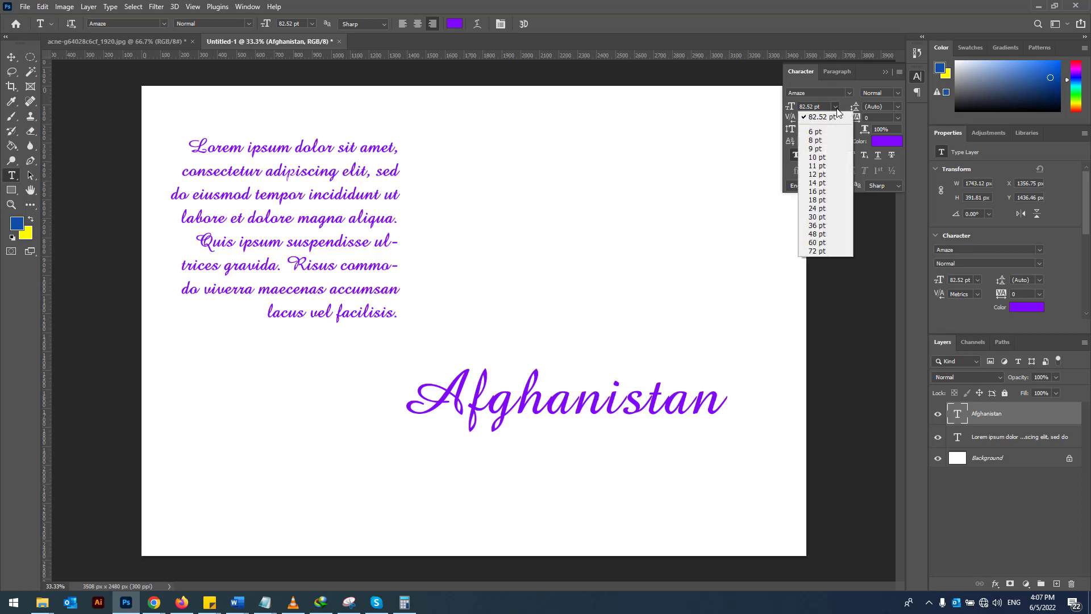
click(833, 214)
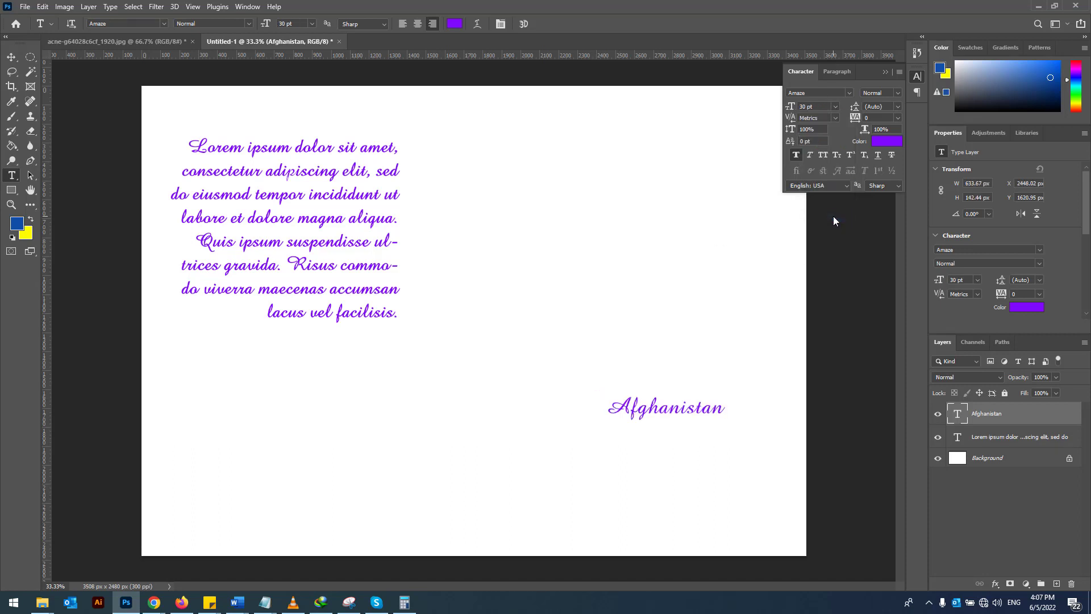
click(836, 107)
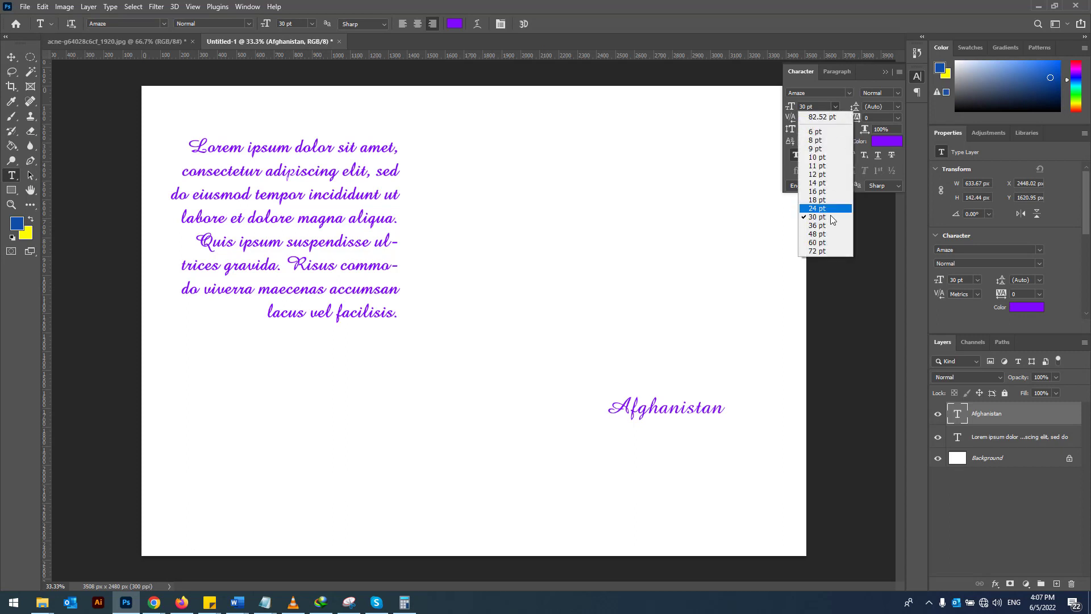
click(828, 253)
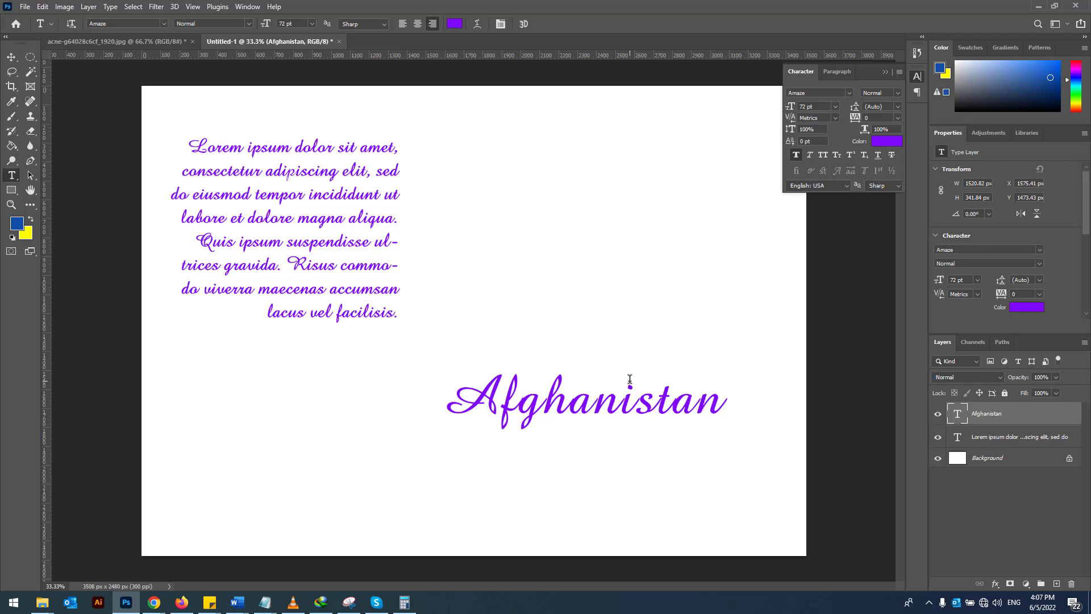
- Add "Kabul" as a second line beneath the Afghanistan text and commit the edit
click(481, 449)
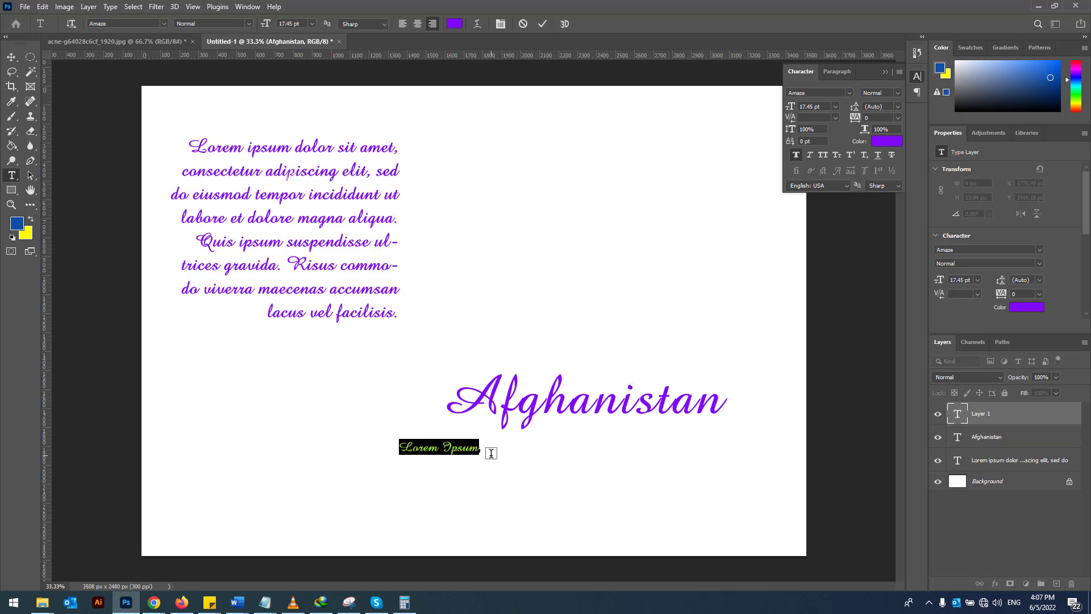
click(523, 24)
click(718, 400)
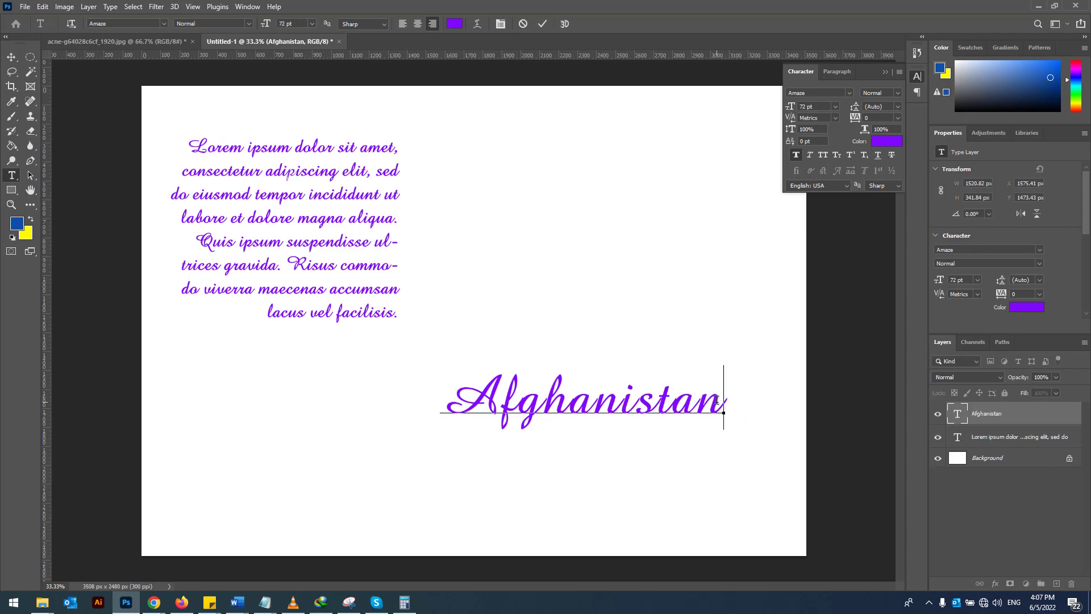
key(Return)
text(Kabul)
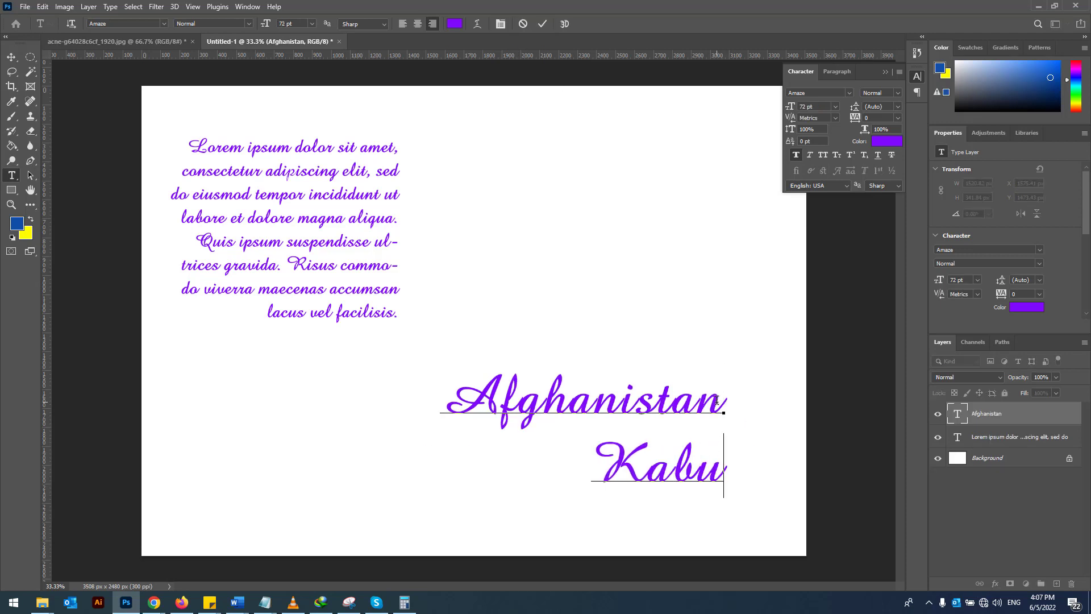
click(543, 23)
- Change the font of the word Kabul to Arial and commit the edit
drag(572, 463, 725, 463)
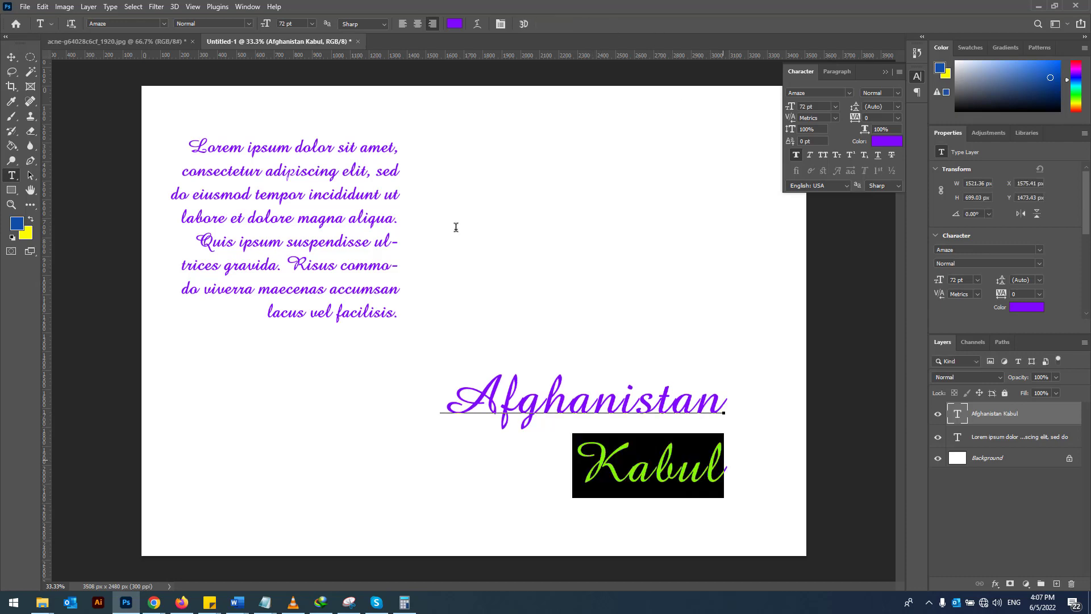
click(163, 23)
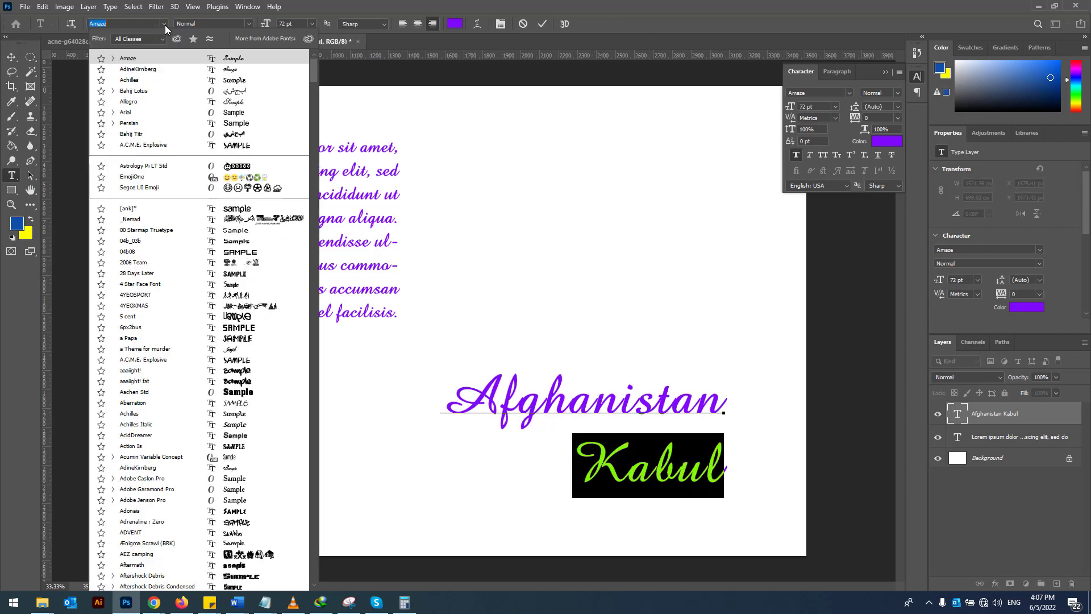
click(226, 113)
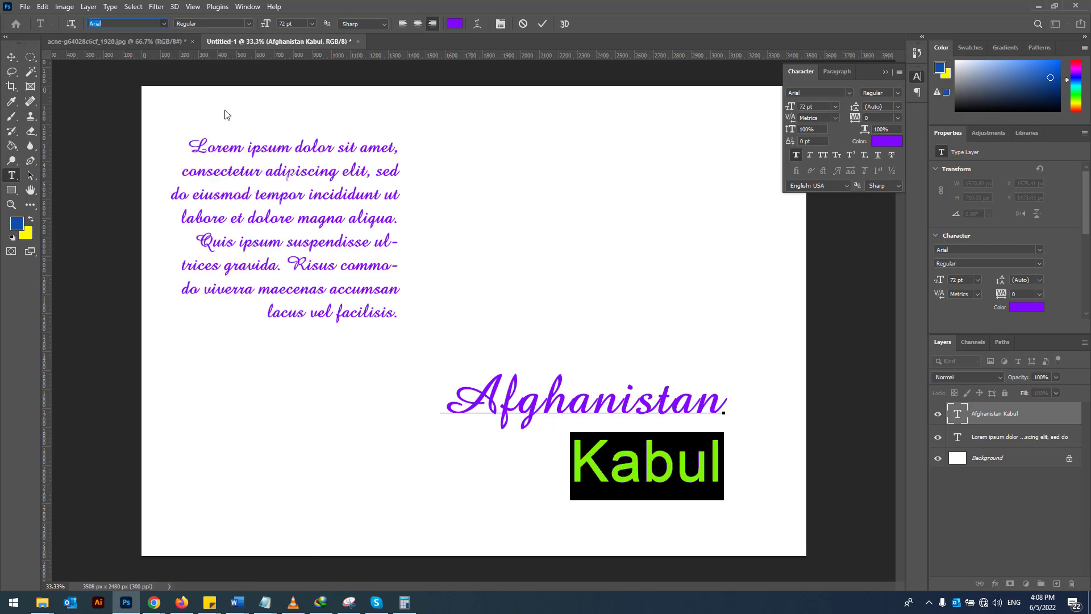
click(541, 24)
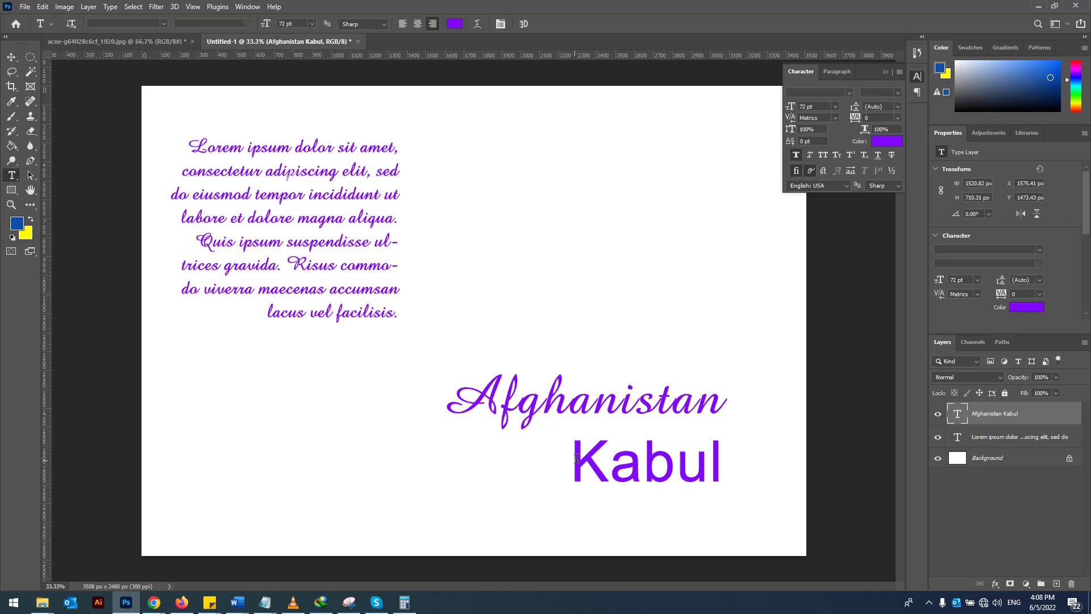
drag(575, 458, 720, 458)
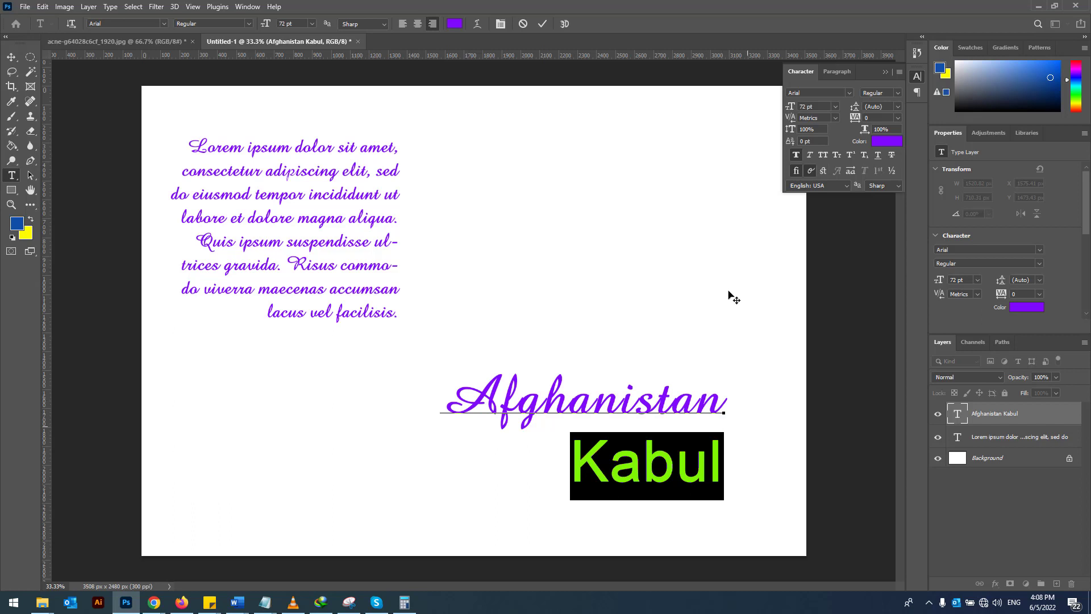
click(541, 25)
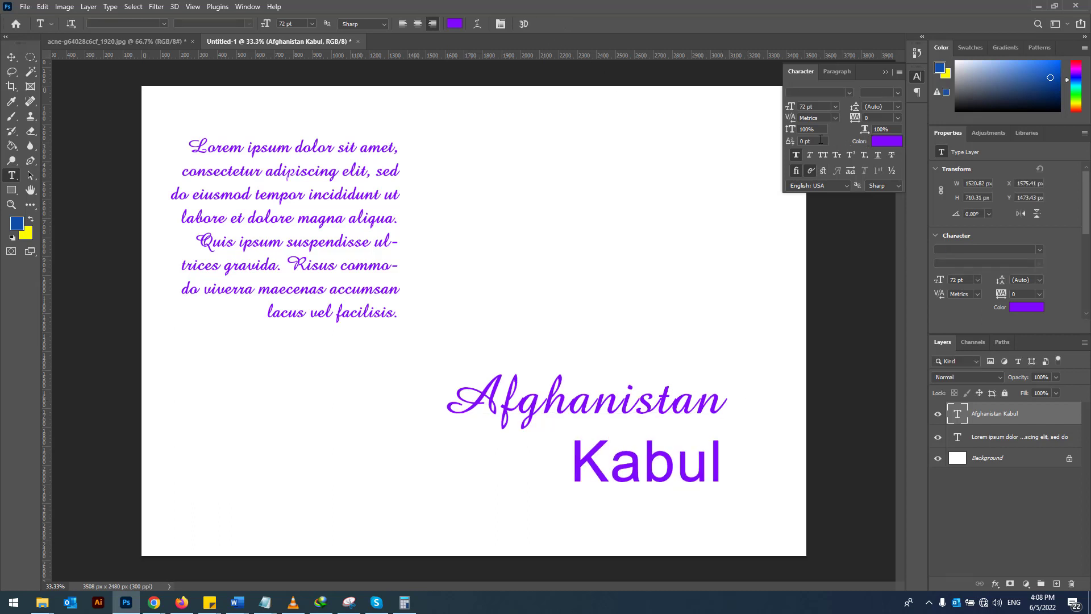
- Set the kerning between the K and a of Kabul first to 75 and finally to 200
click(611, 462)
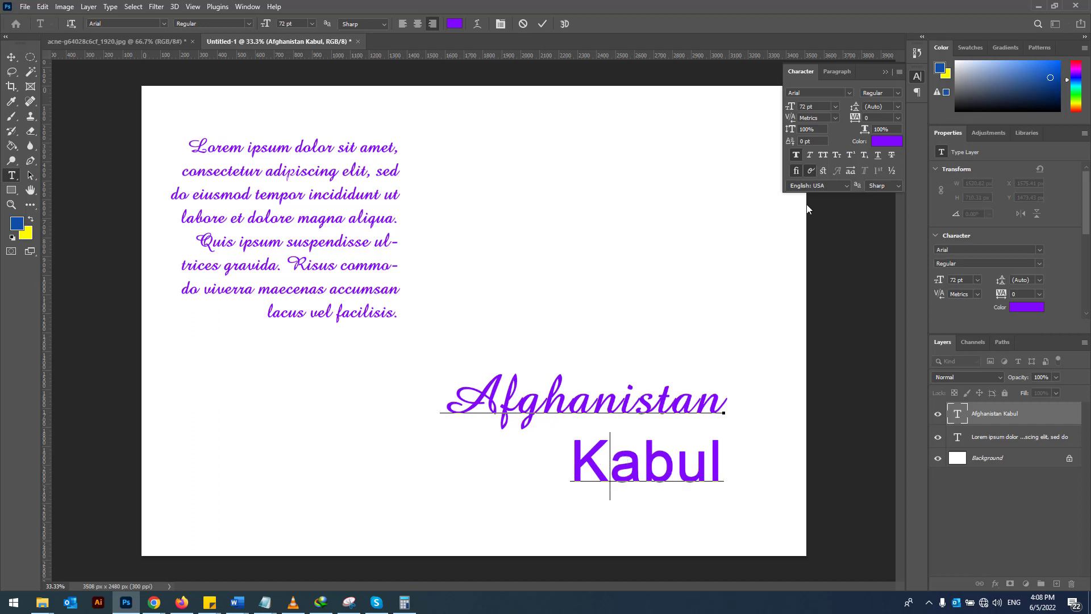
click(835, 118)
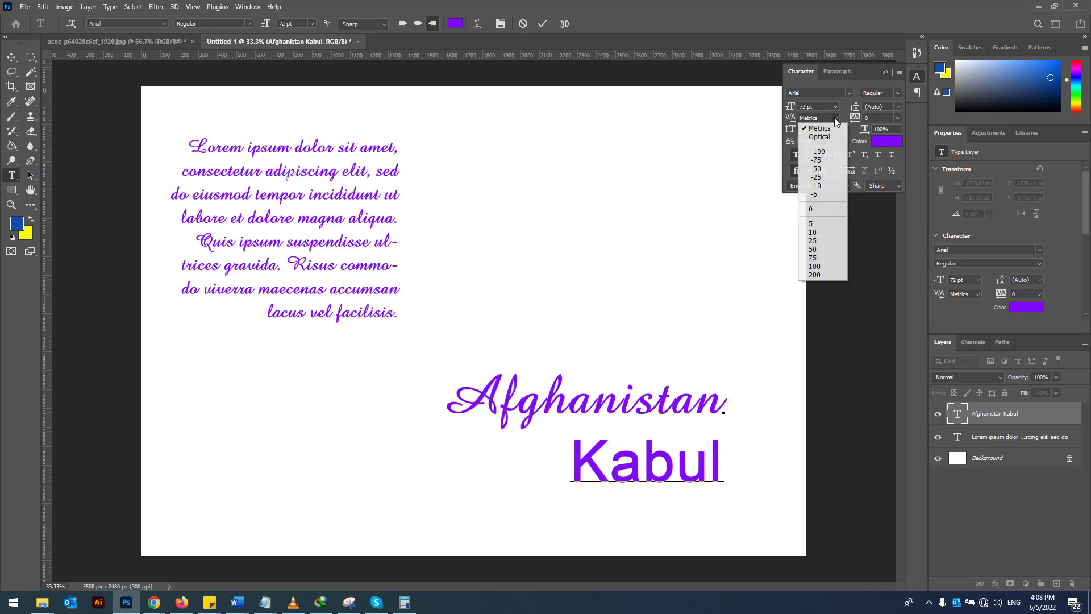
click(839, 261)
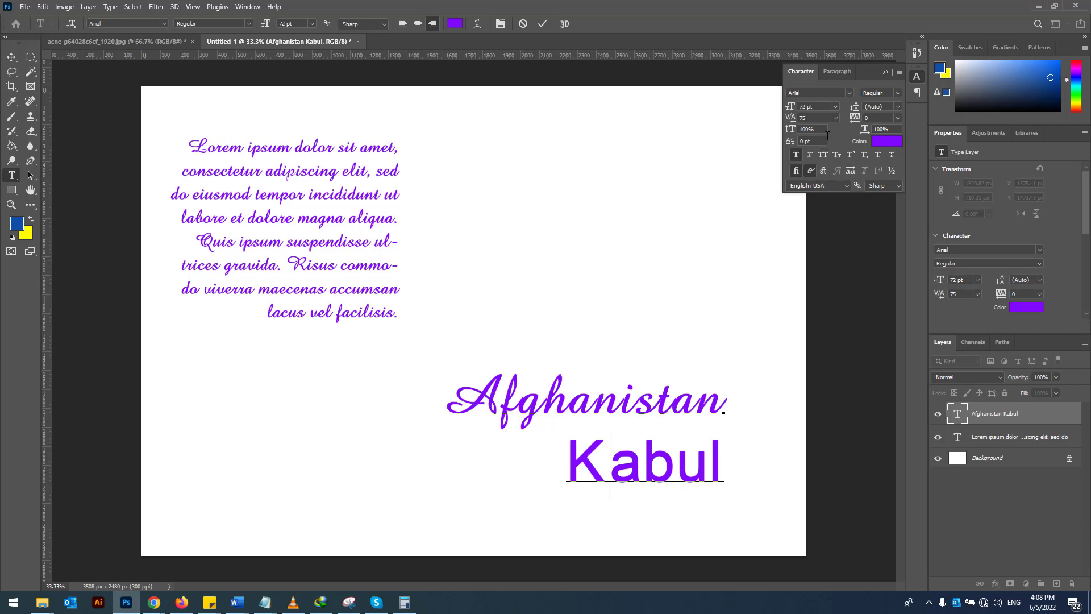
click(834, 117)
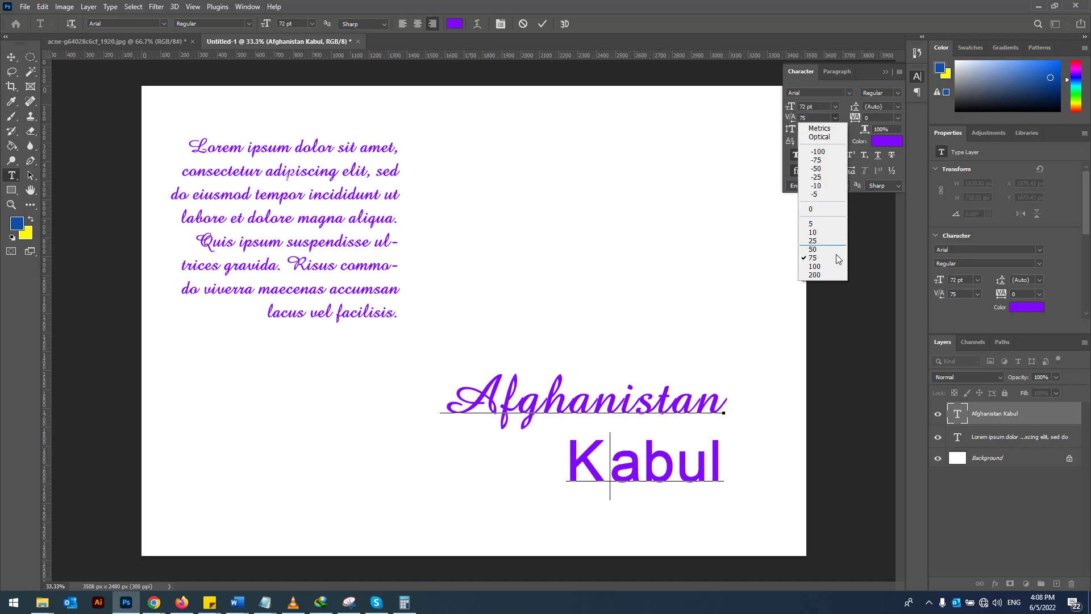
click(821, 275)
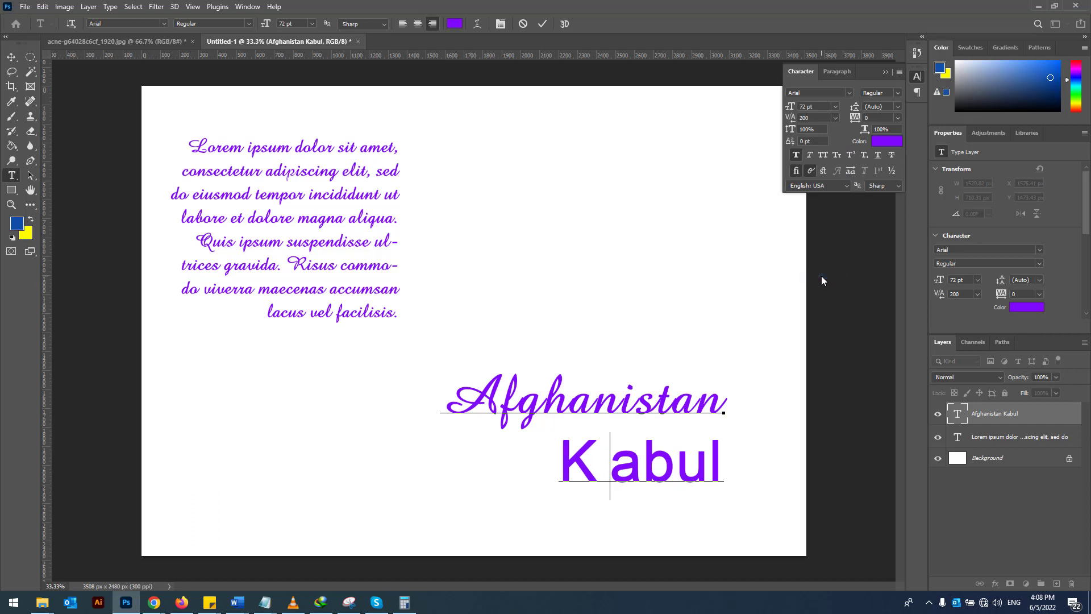
click(543, 25)
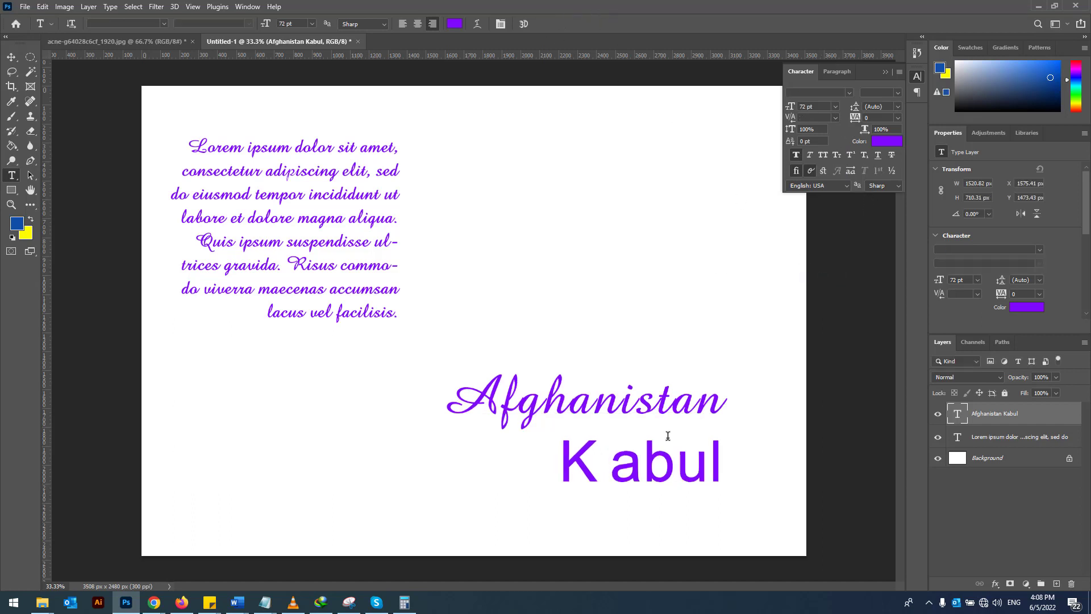
- Set the tracking of the word Kabul to 200 and shift the text layer to about X 1539, Y 1443 px
double_click(603, 460)
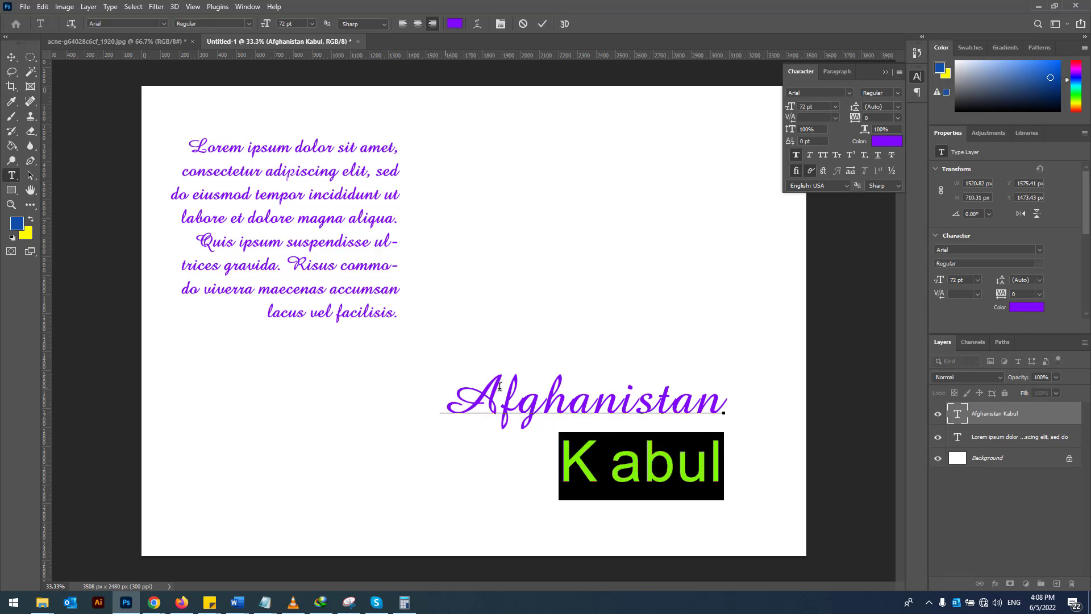
click(898, 118)
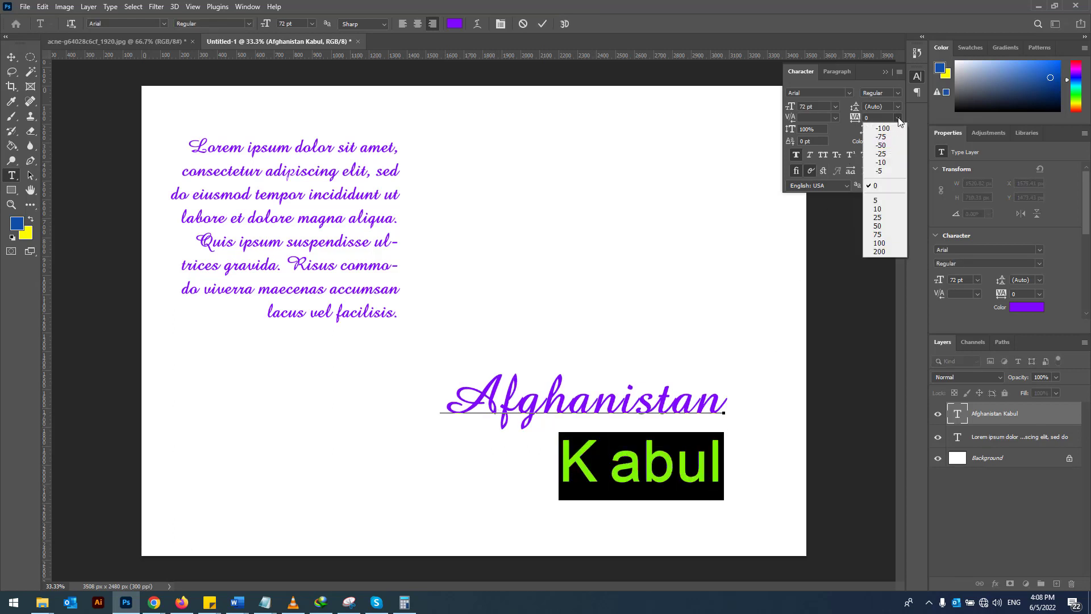
click(892, 251)
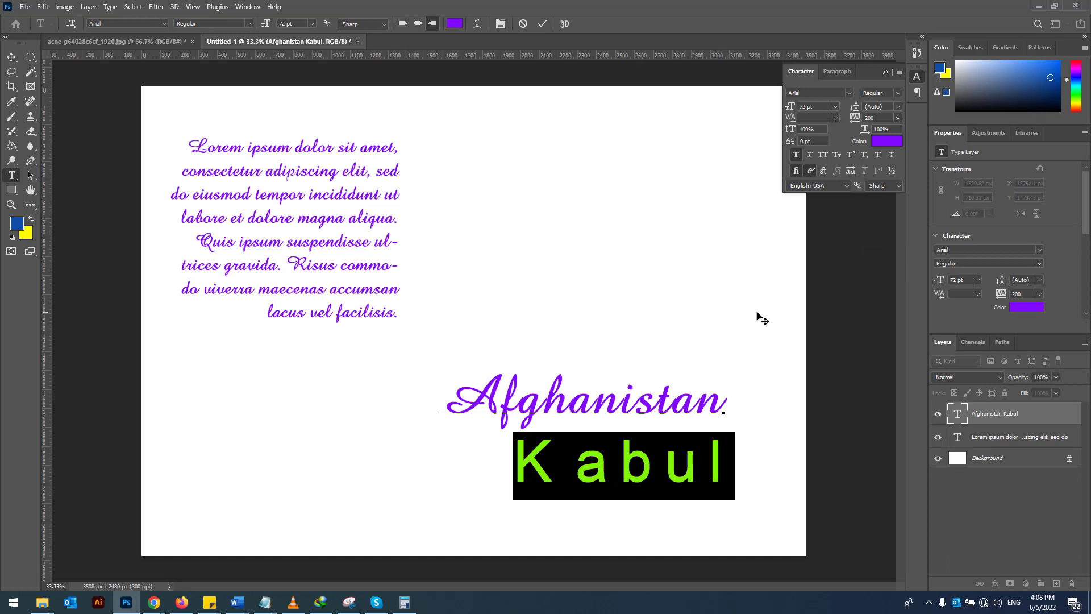
click(542, 24)
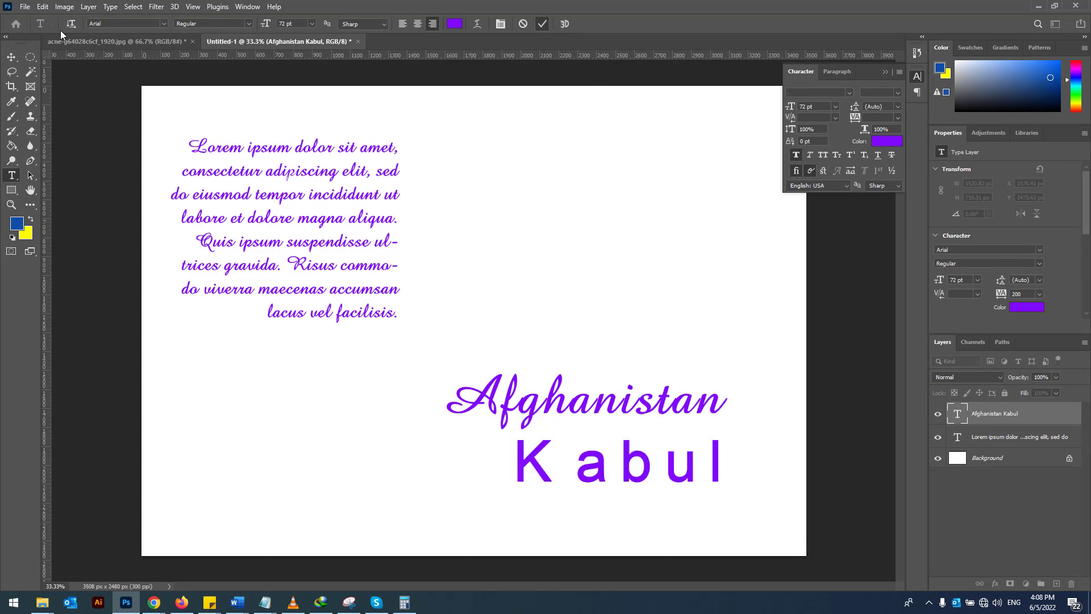
click(12, 57)
mouse_move(604, 461)
mouse_down()
mouse_move(543, 450)
mouse_move(596, 455)
mouse_up()
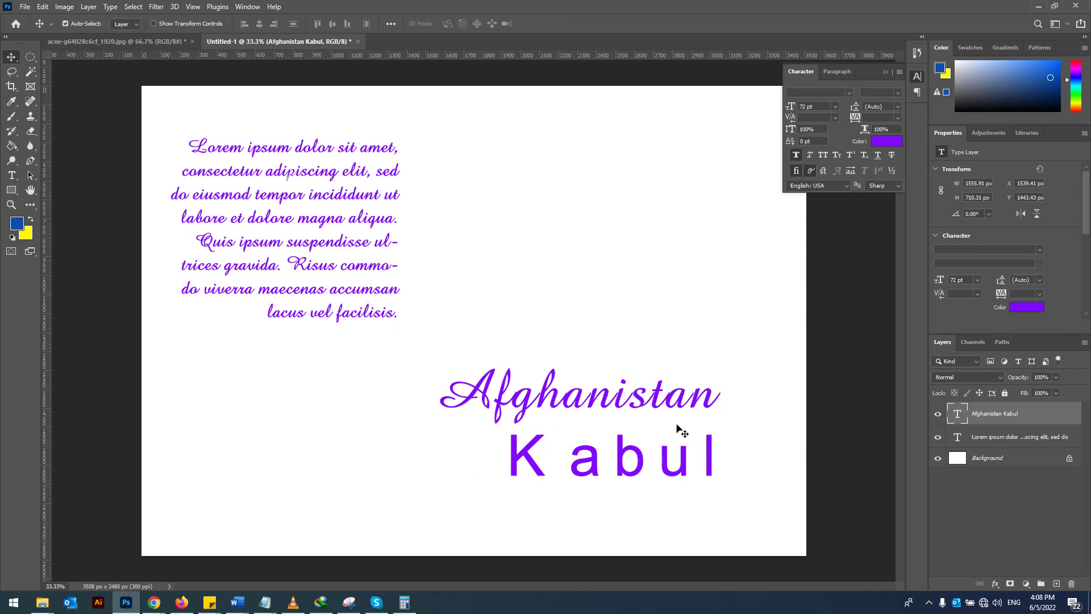
- Apply faux italic, All Caps and finally Small Caps to the word Afghanistan, and display the paragraph settings
click(12, 177)
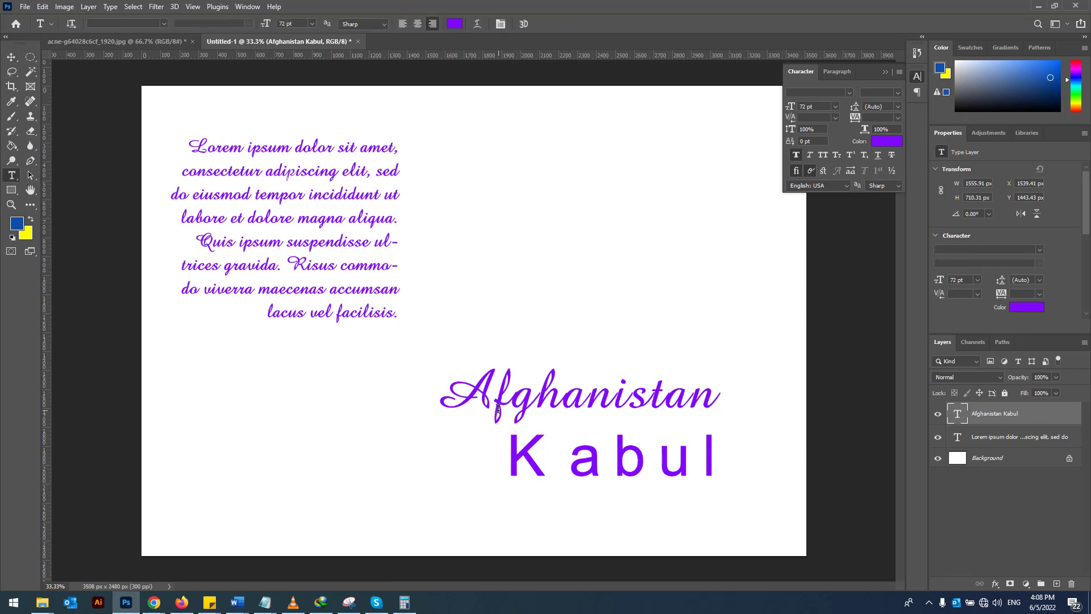
drag(452, 384, 731, 384)
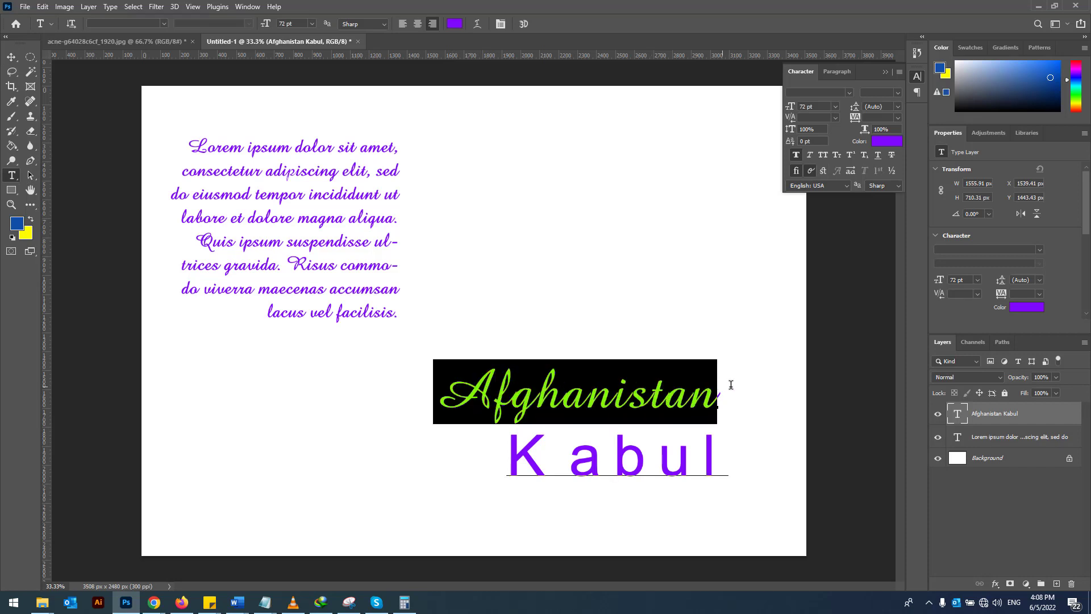
click(797, 159)
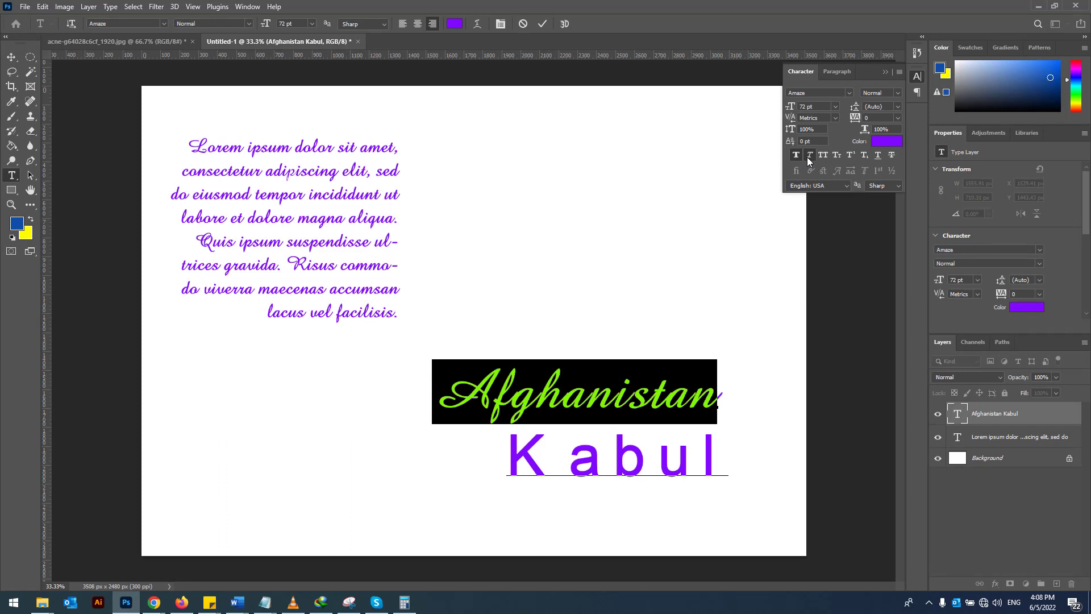
click(823, 155)
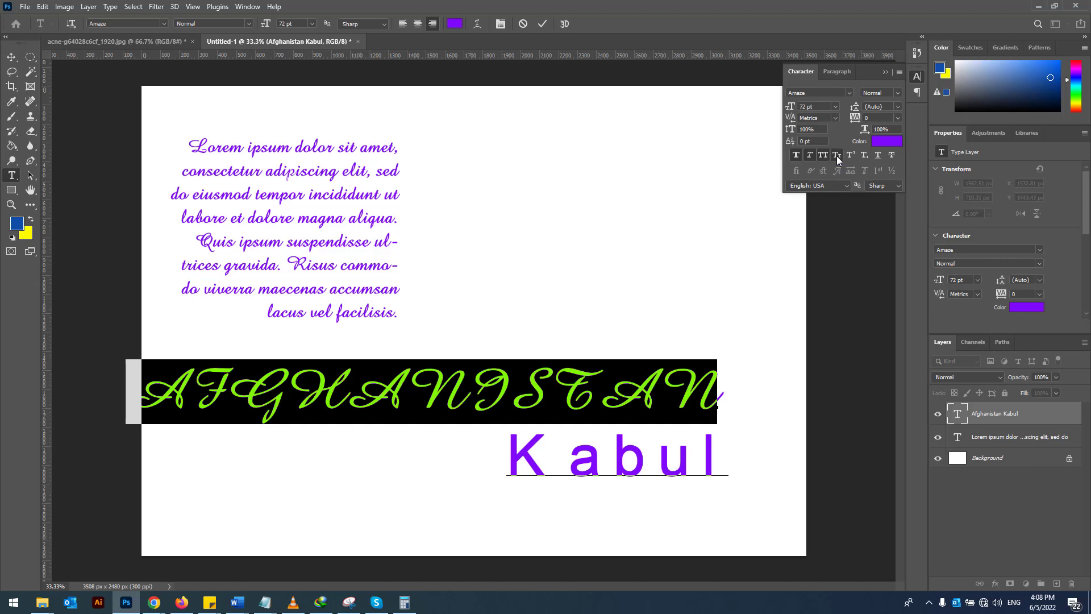
click(837, 157)
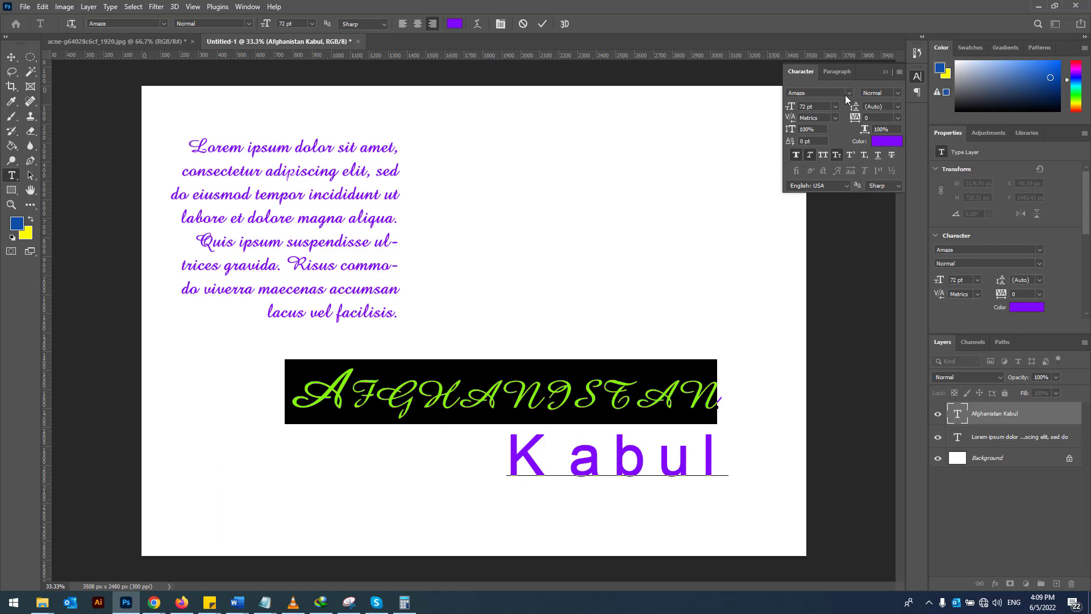
click(839, 72)
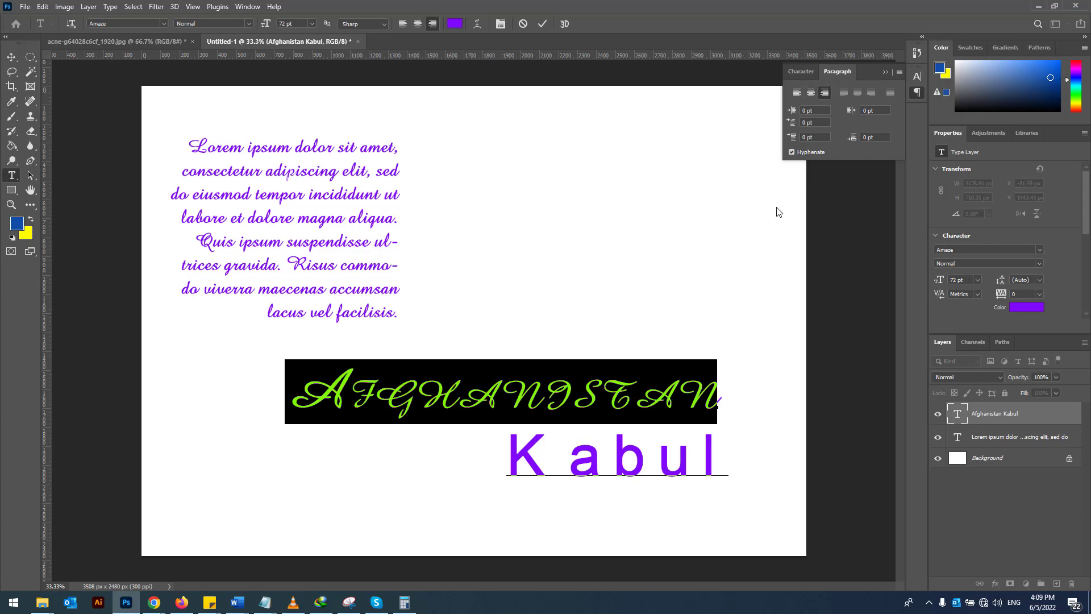
click(884, 72)
- Commit the text edit and delete the Afghanistan Kabul and Lorem ipsum text layers to clear the canvas
click(11, 57)
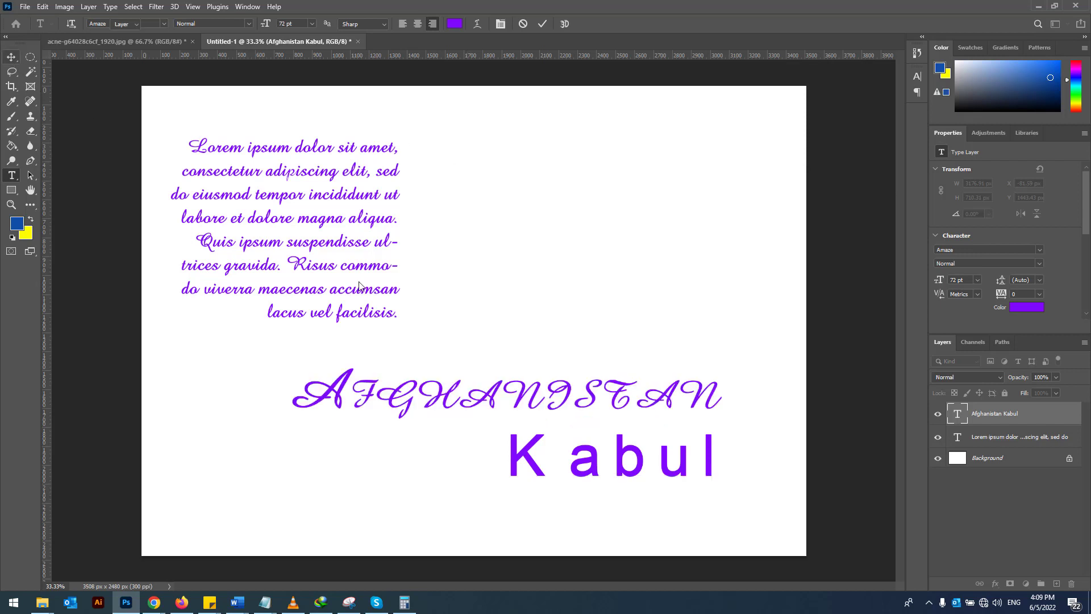
key(Delete)
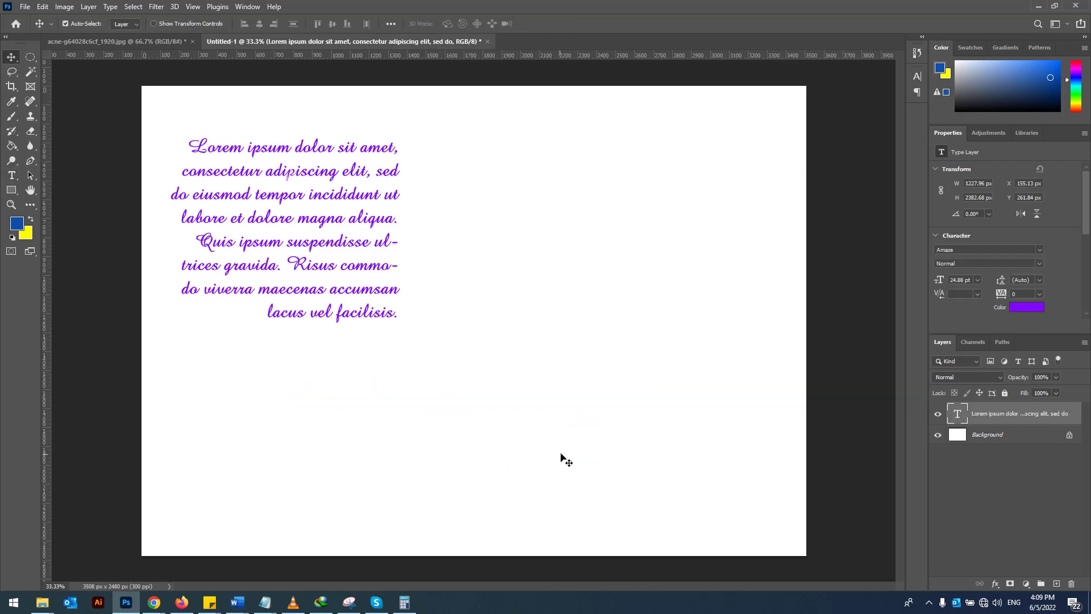
key(Delete)
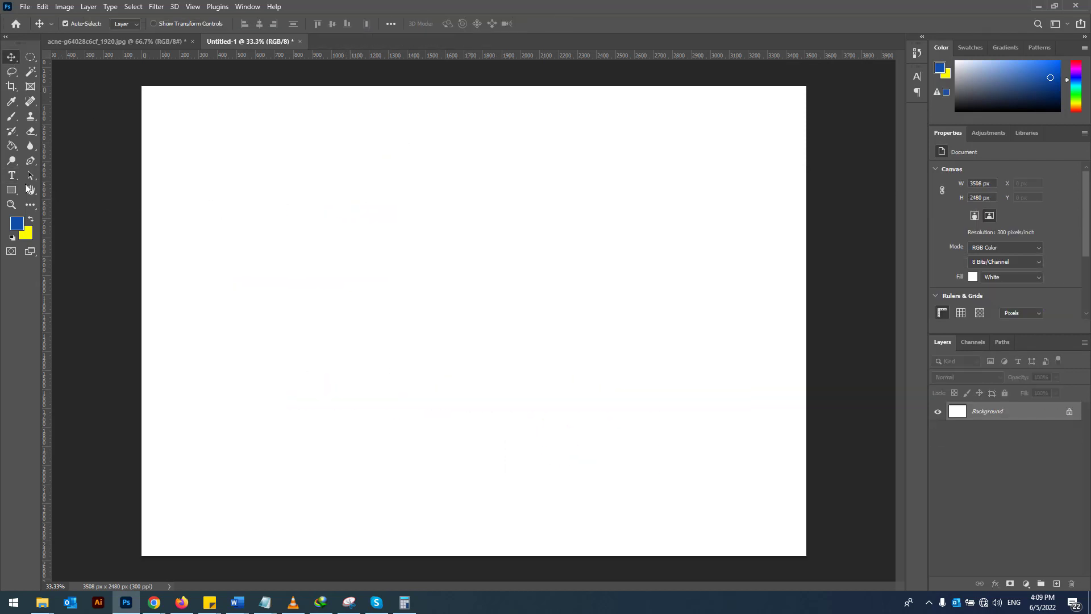
- Add the point text "افغنستان" using the Persian keyboard layout and move it to about X 1649, Y 859 px
click(11, 176)
click(80, 176)
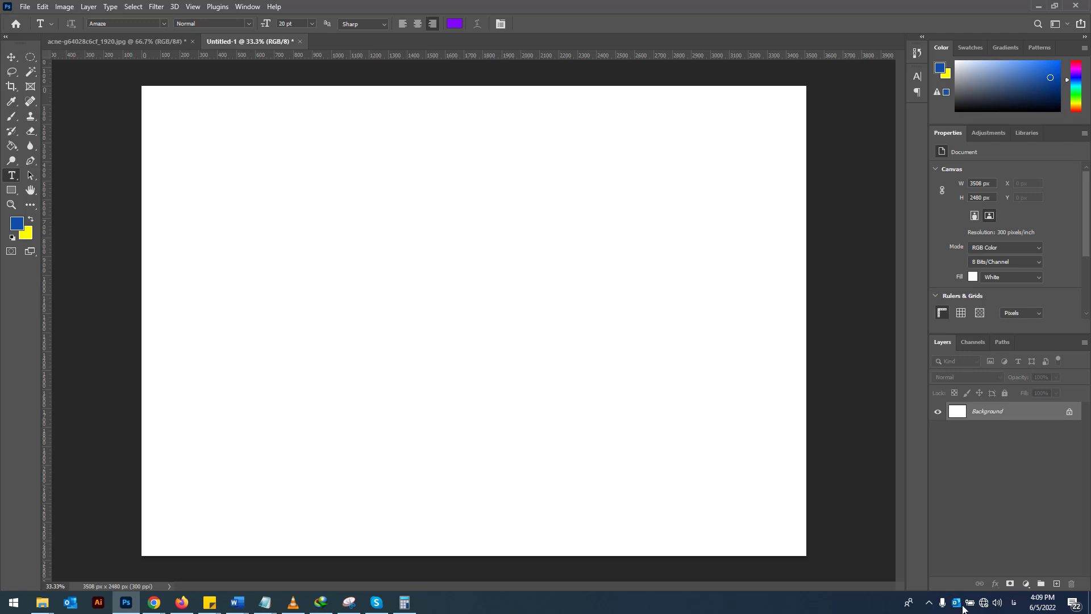
key(alt+shift)
click(563, 258)
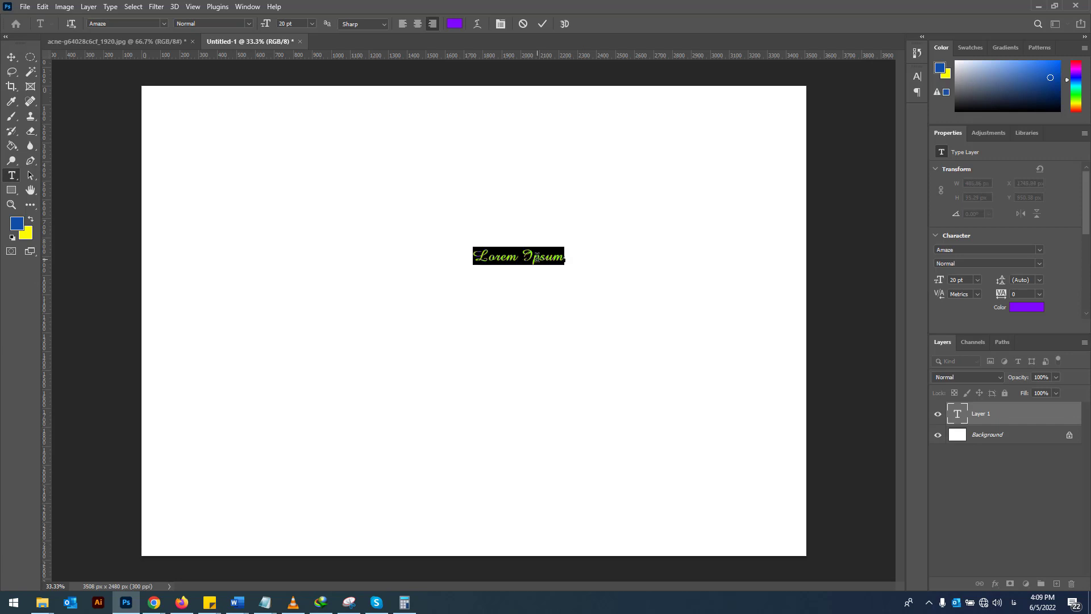
text(غفا)
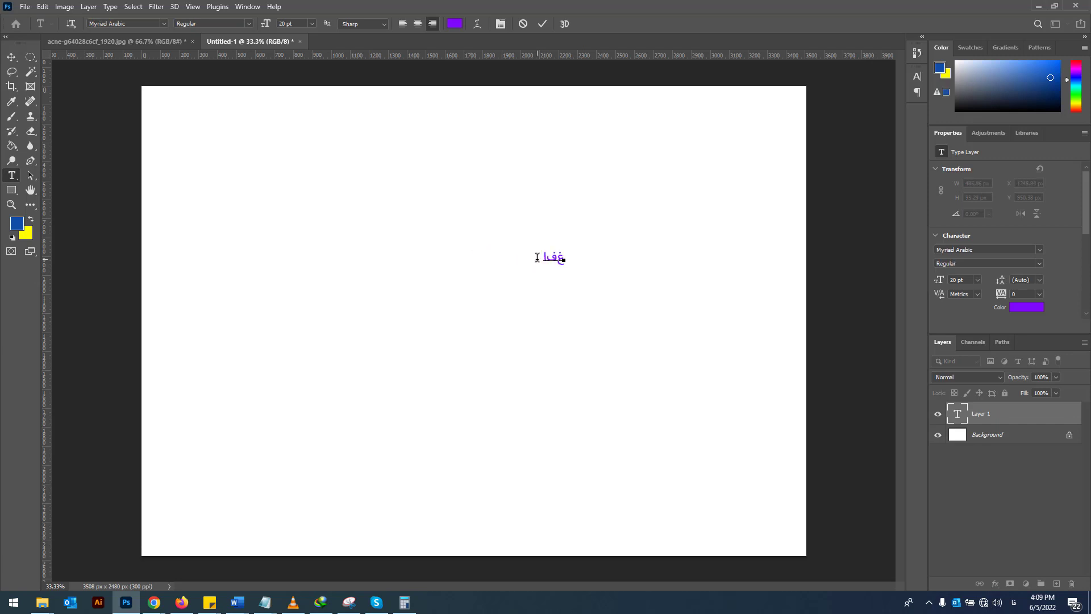
text(نستان)
click(540, 25)
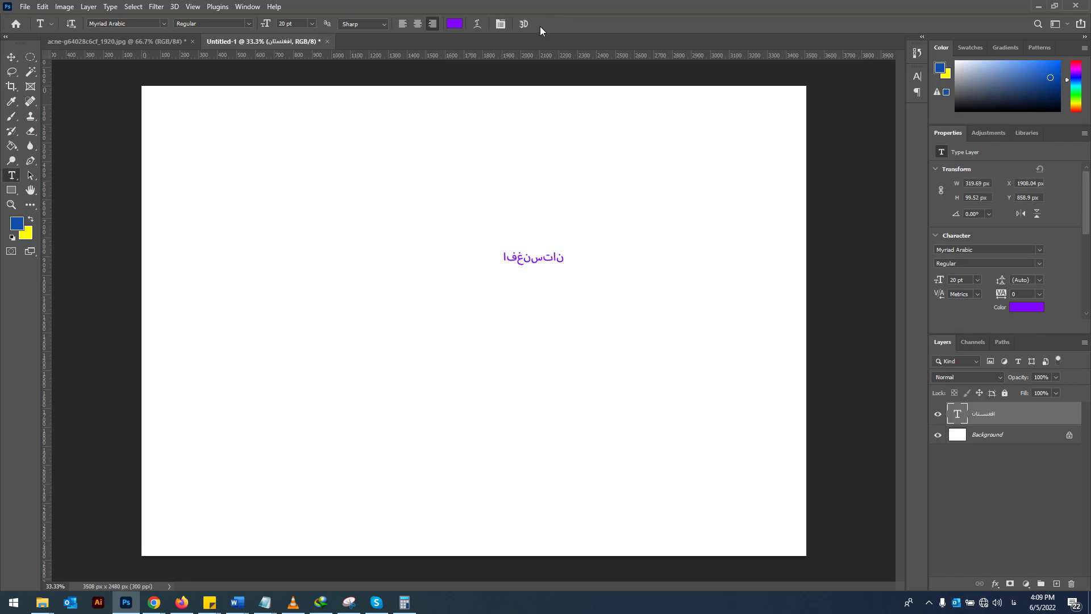
key(v)
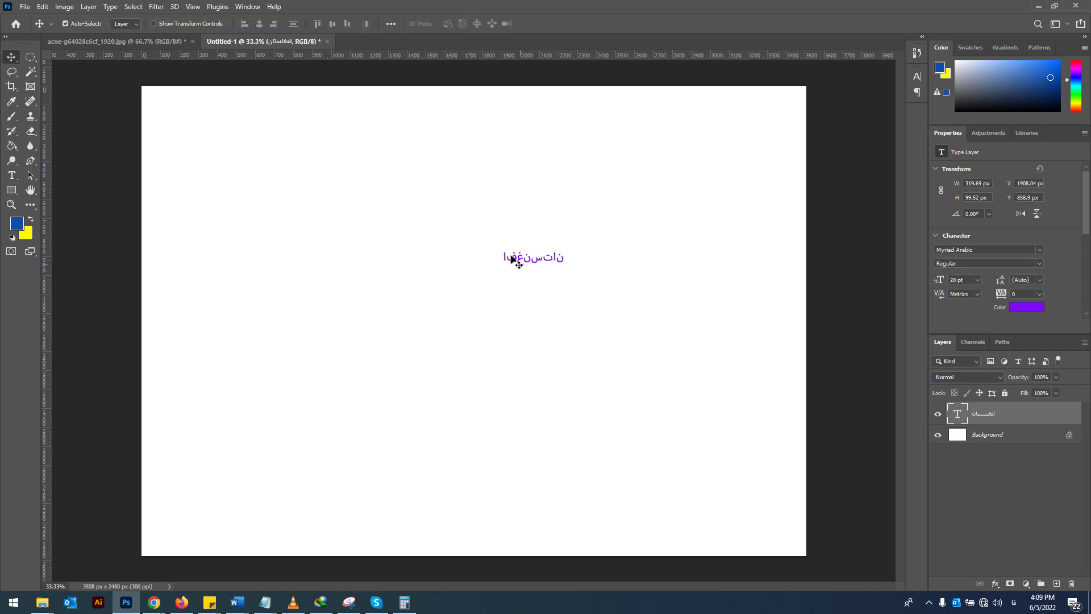
drag(521, 261, 473, 261)
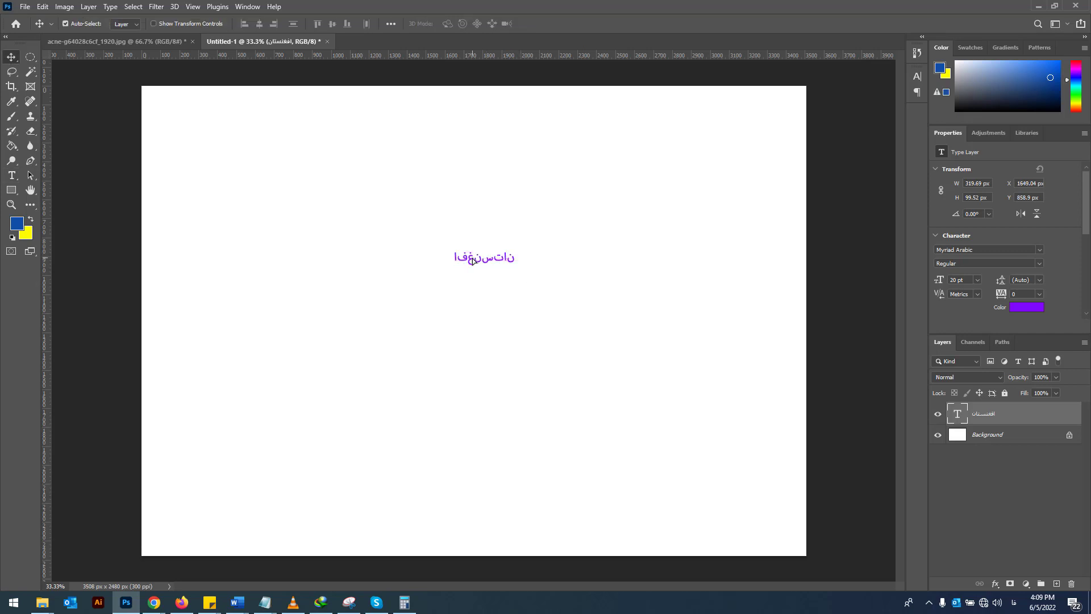
- Scale the Persian text layer up to about 1793 × 558 px and place it at about X 857, Y 826 px
key(ctrl+t)
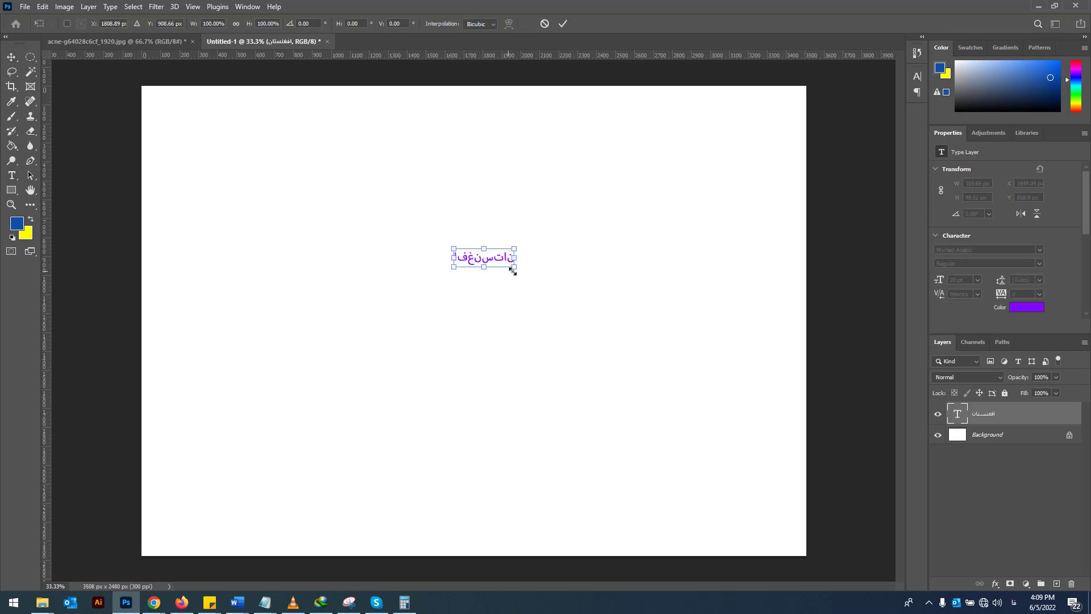
drag(514, 265, 776, 415)
drag(501, 311, 375, 201)
drag(517, 210, 495, 313)
click(566, 24)
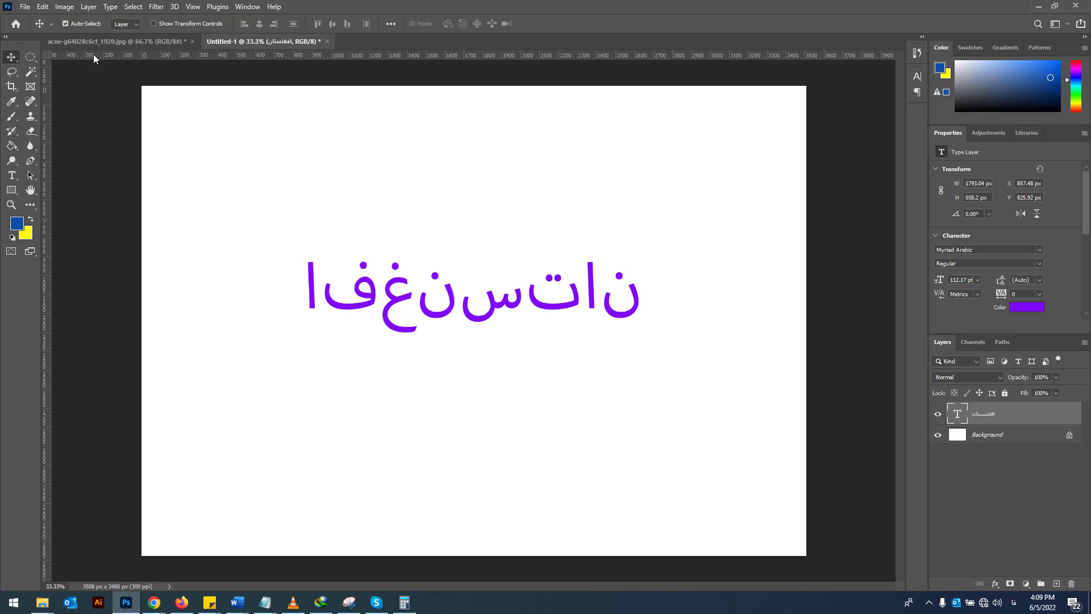
- Switch the type language options to East Asian Features
click(110, 7)
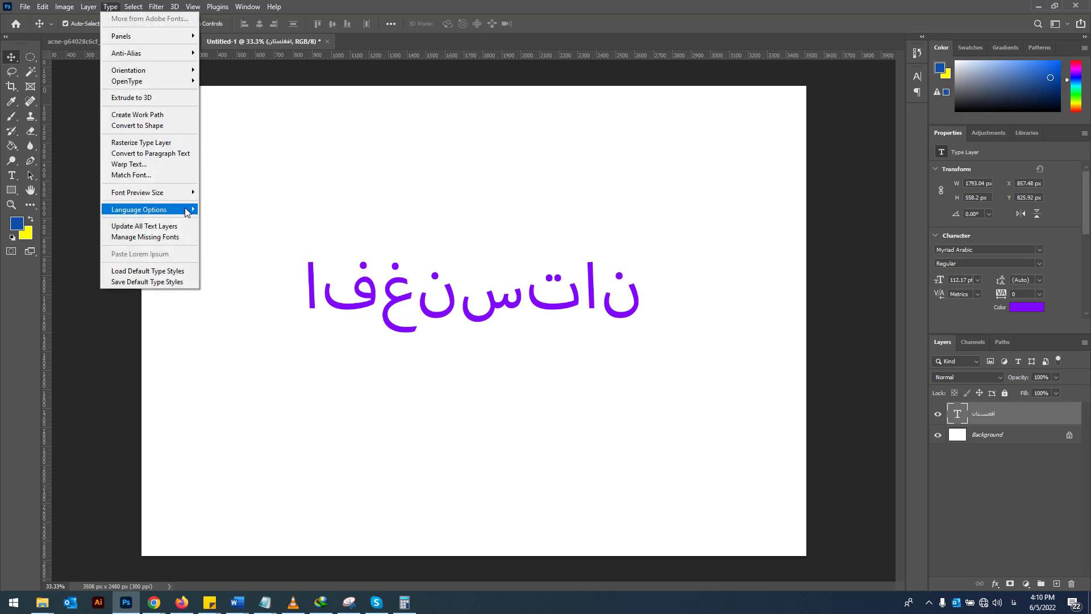
mouse_move(188, 213)
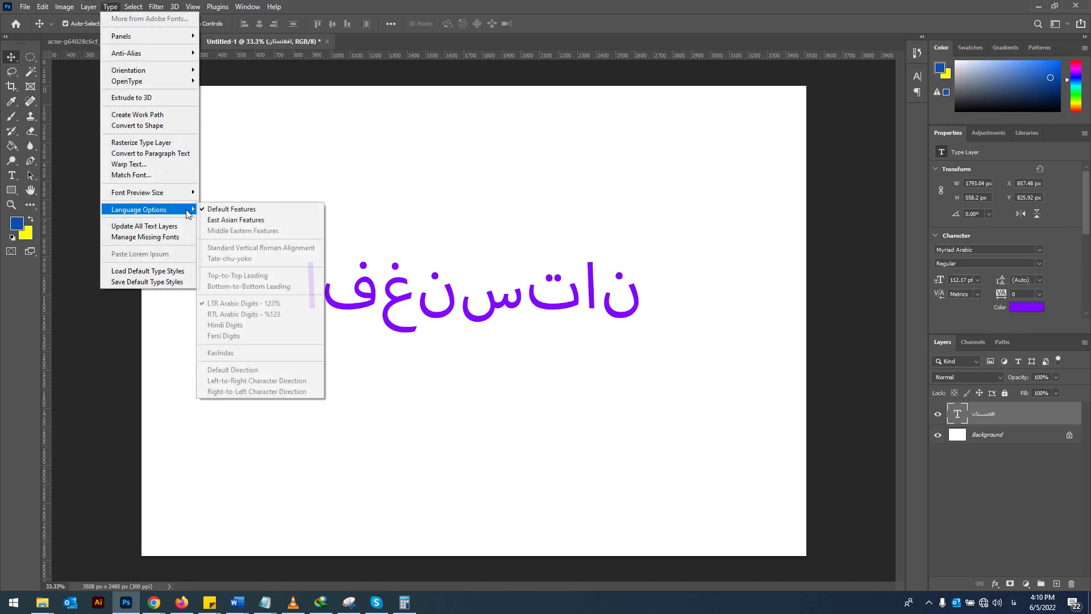
click(239, 224)
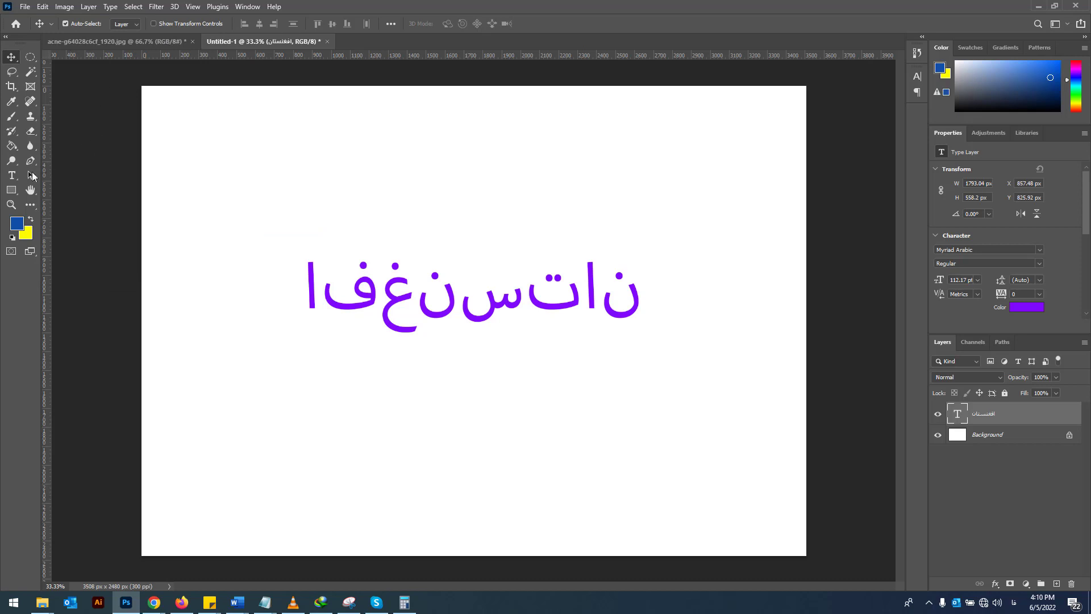
- Activate the Horizontal Type tool and display the paragraph settings for the Persian text layer
drag(11, 176, 61, 179)
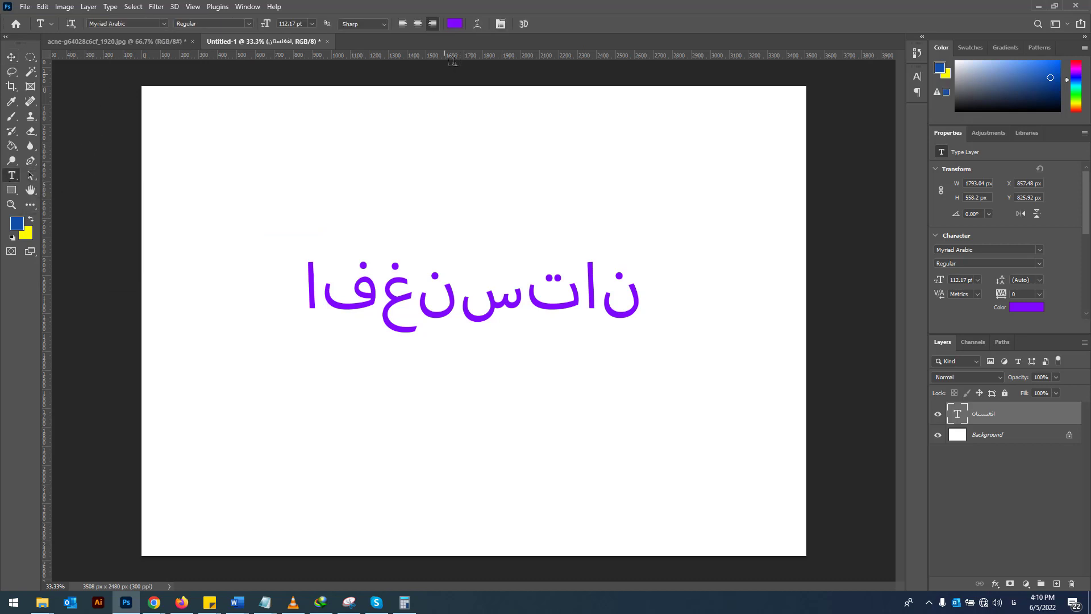
click(501, 24)
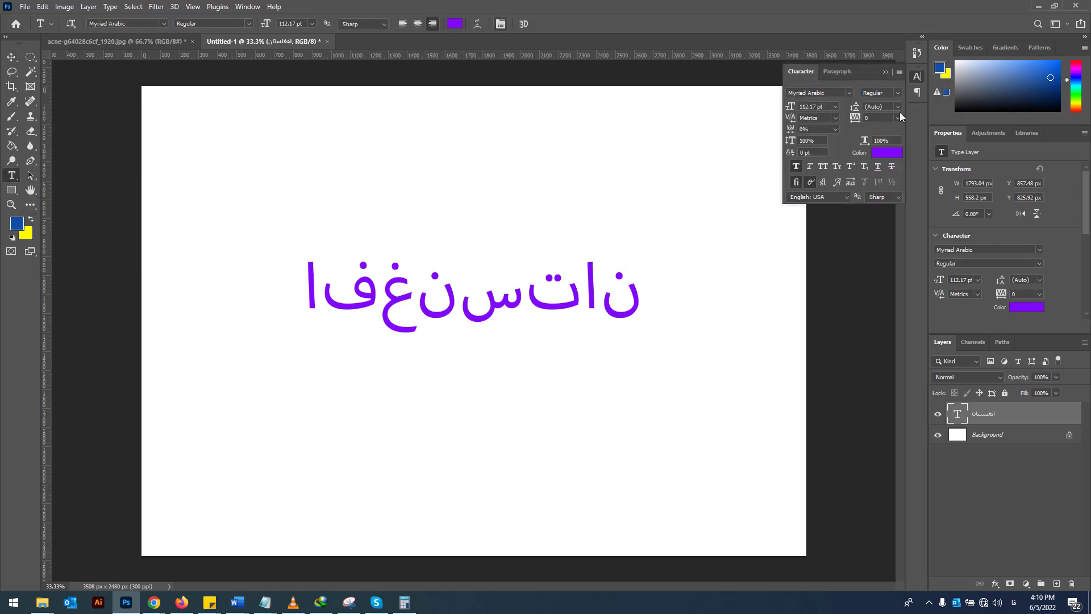
click(841, 73)
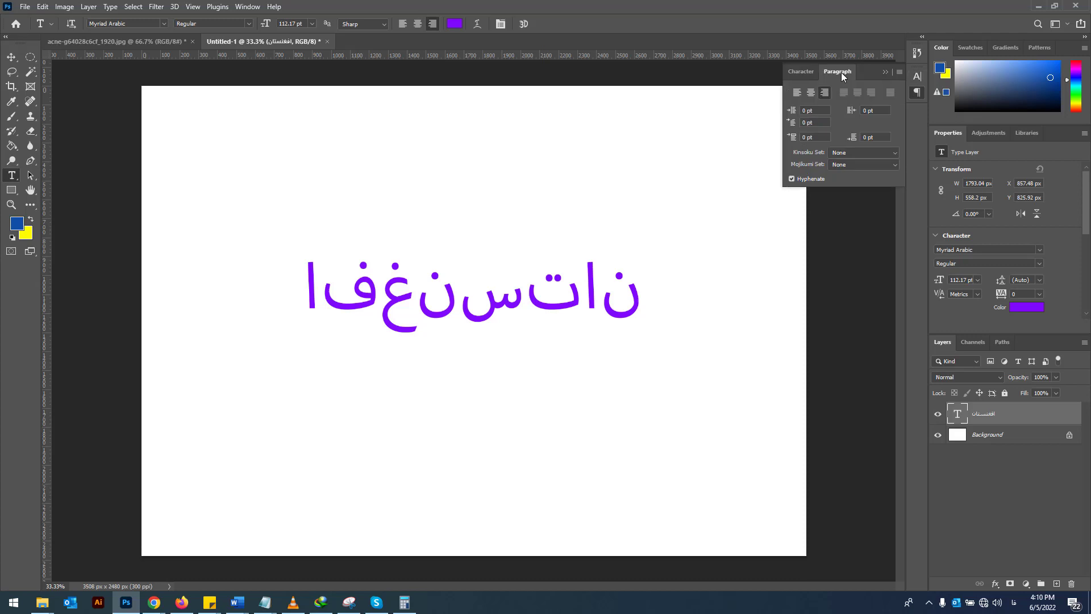
- Close the Paragraph panel and bring it back into the workspace
right_click(837, 72)
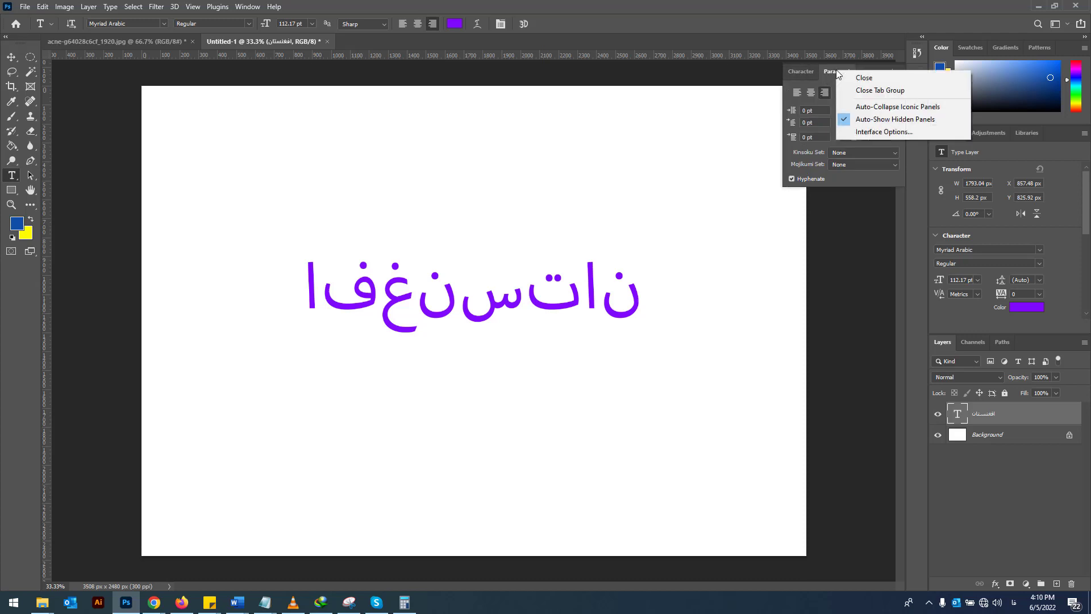
click(863, 78)
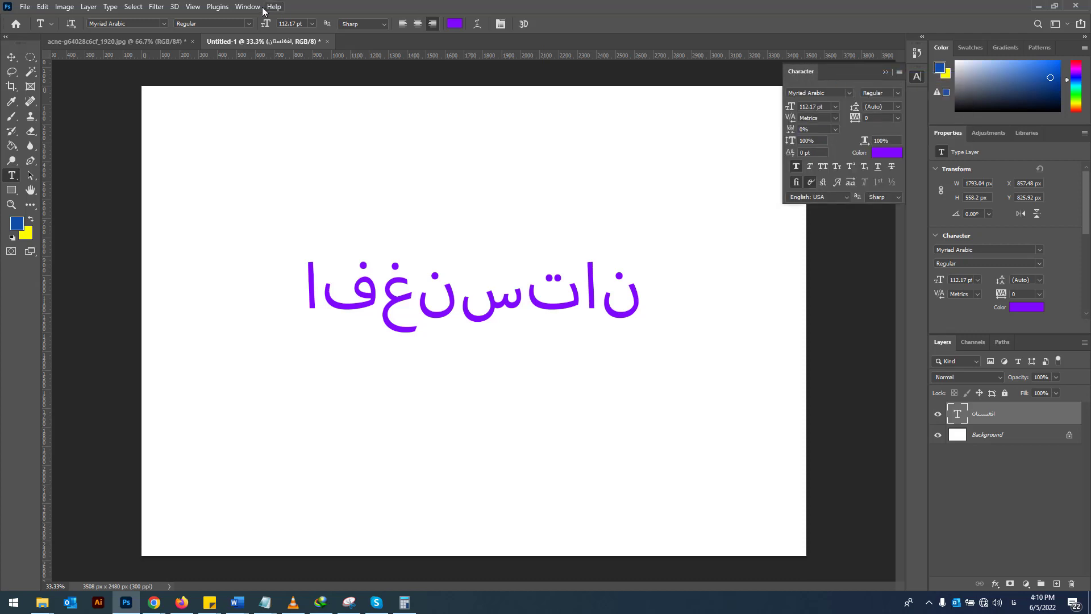
click(248, 8)
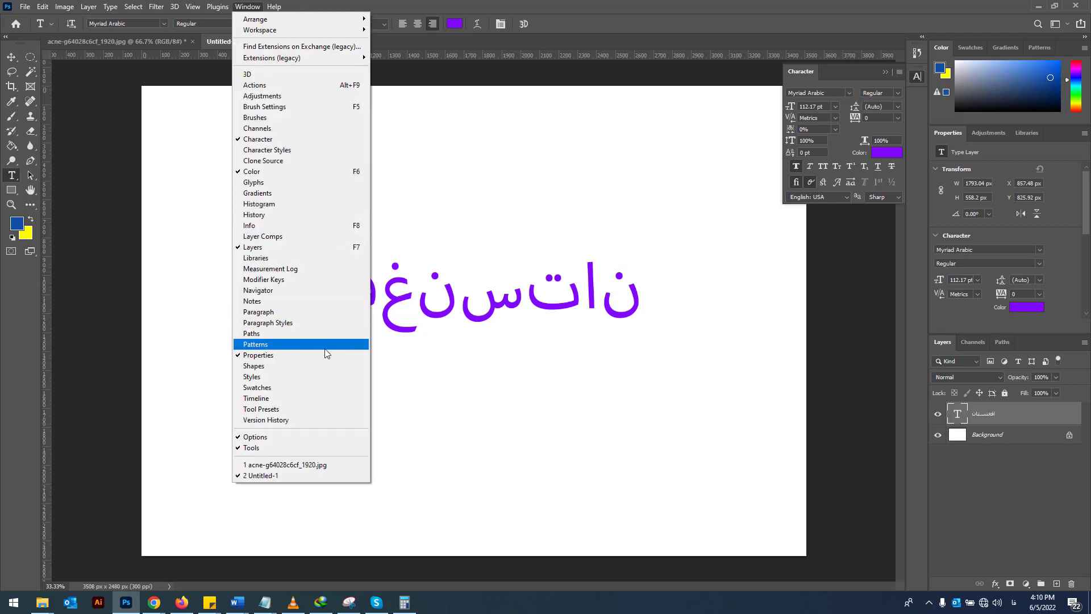
click(267, 312)
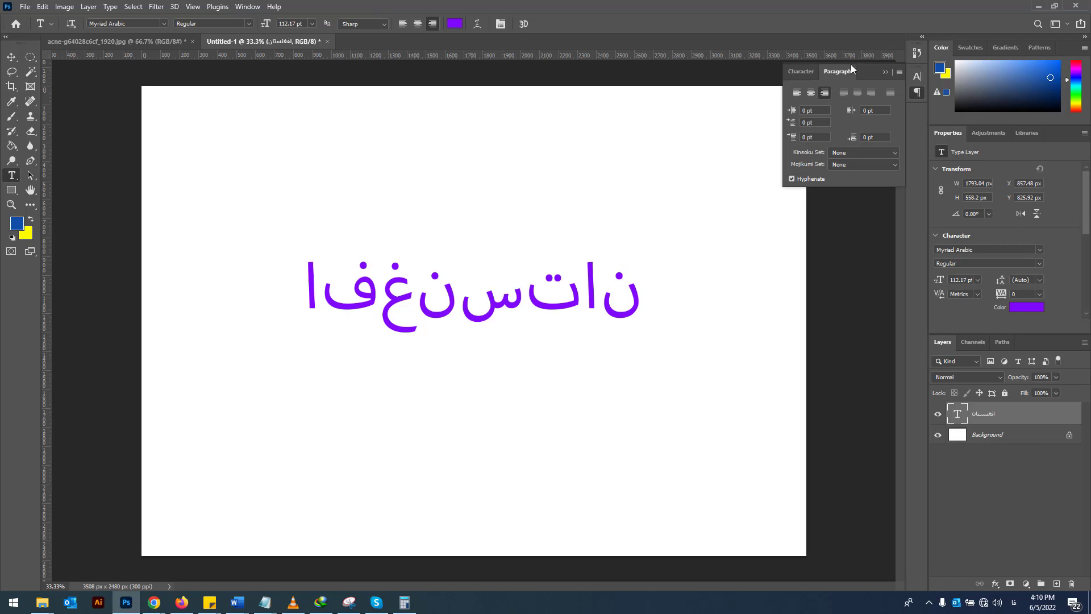
- Apply World-Ready Layout to the Persian text and insert the letter "ا" after "غ" so the word reads "افغانستان"
click(899, 72)
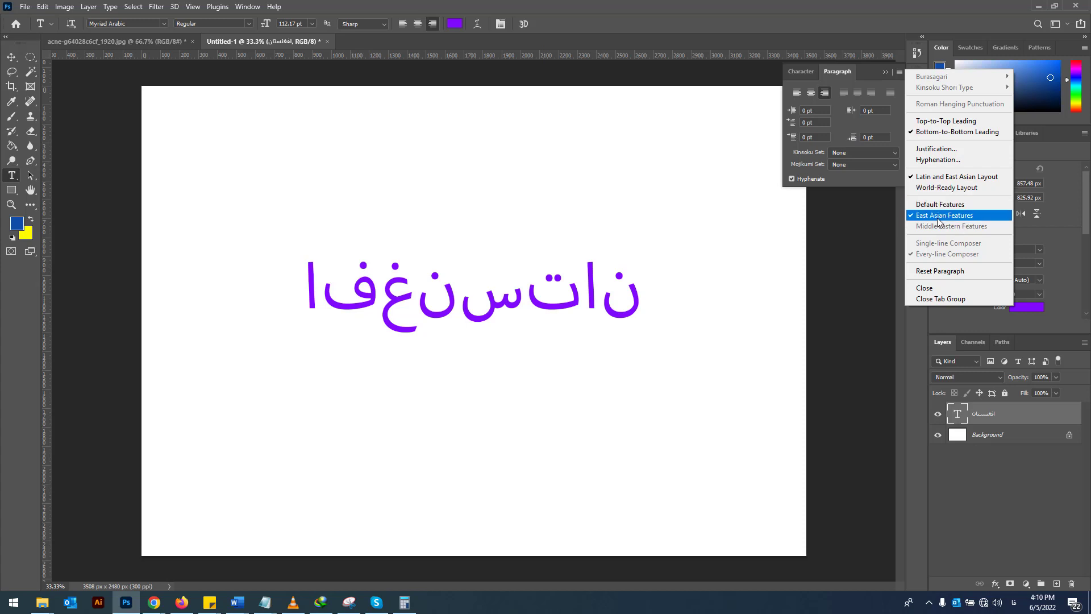
click(912, 190)
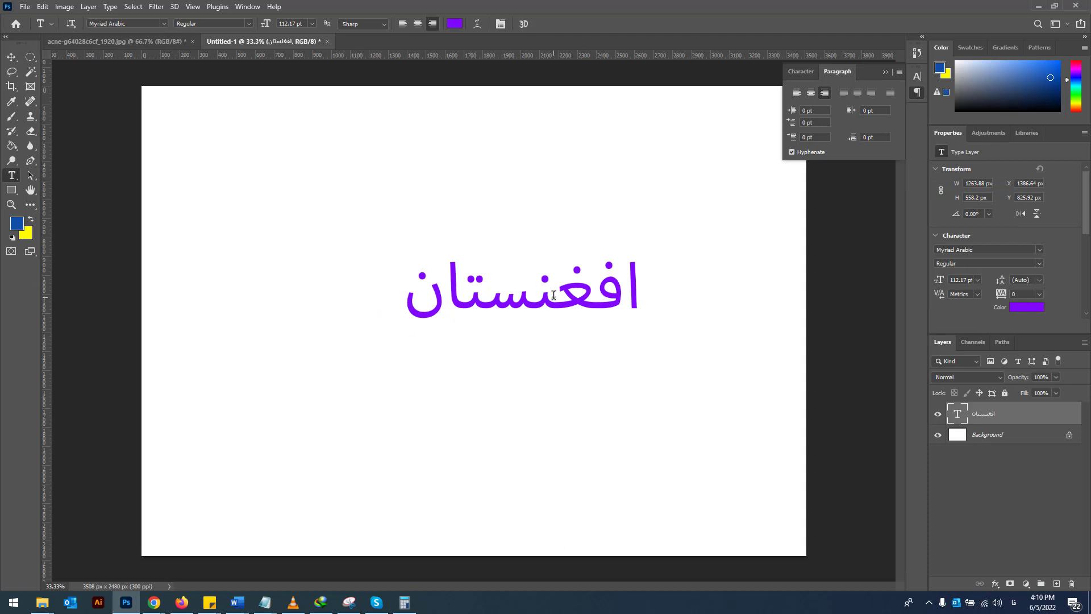
click(554, 294)
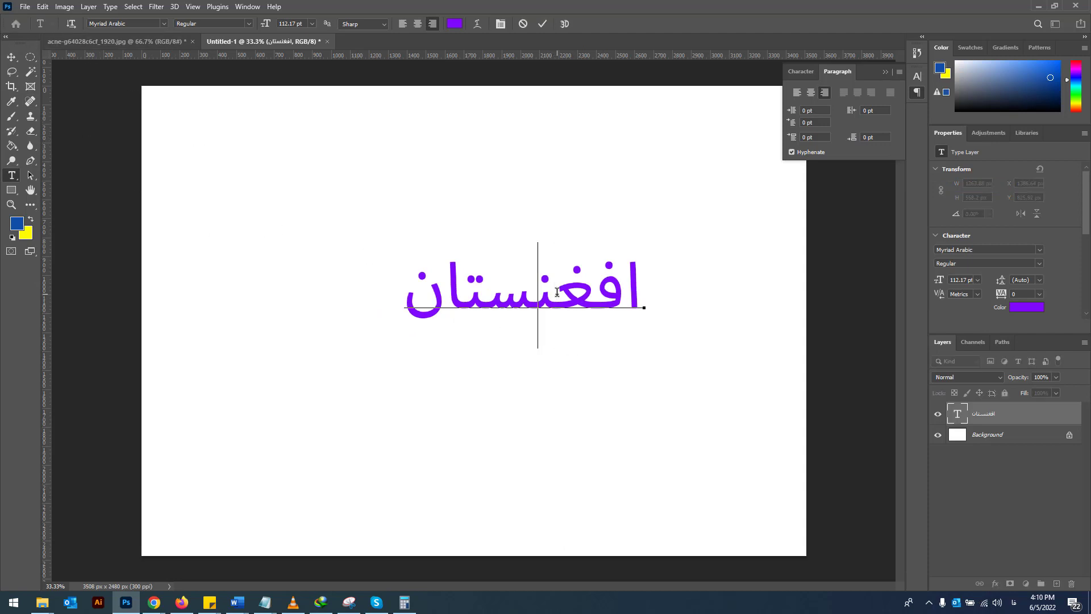
text(ا)
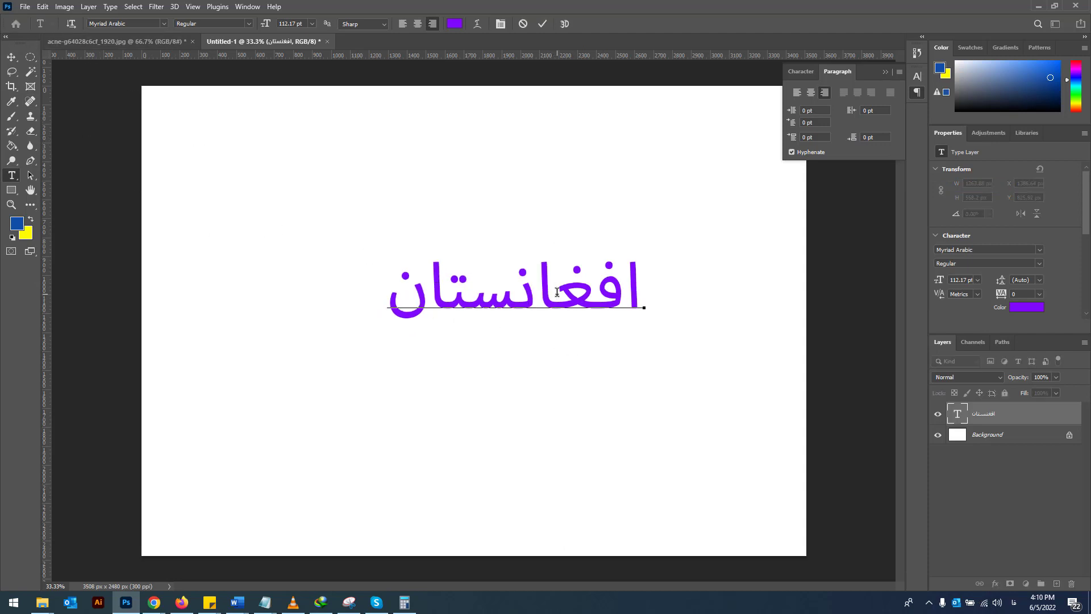
click(545, 24)
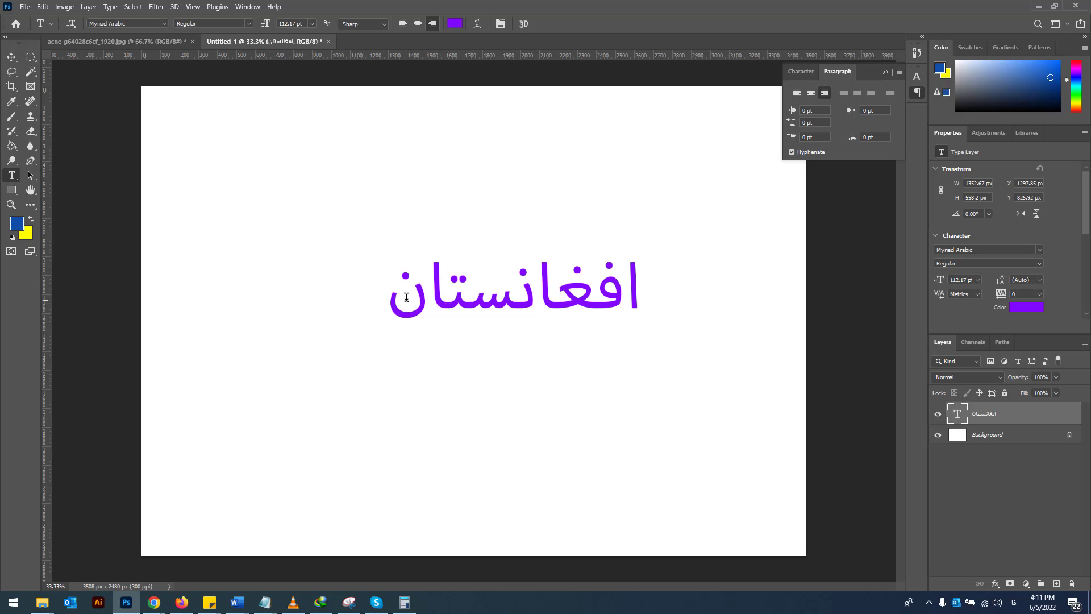
drag(390, 293, 430, 293)
click(657, 288)
double_click(638, 289)
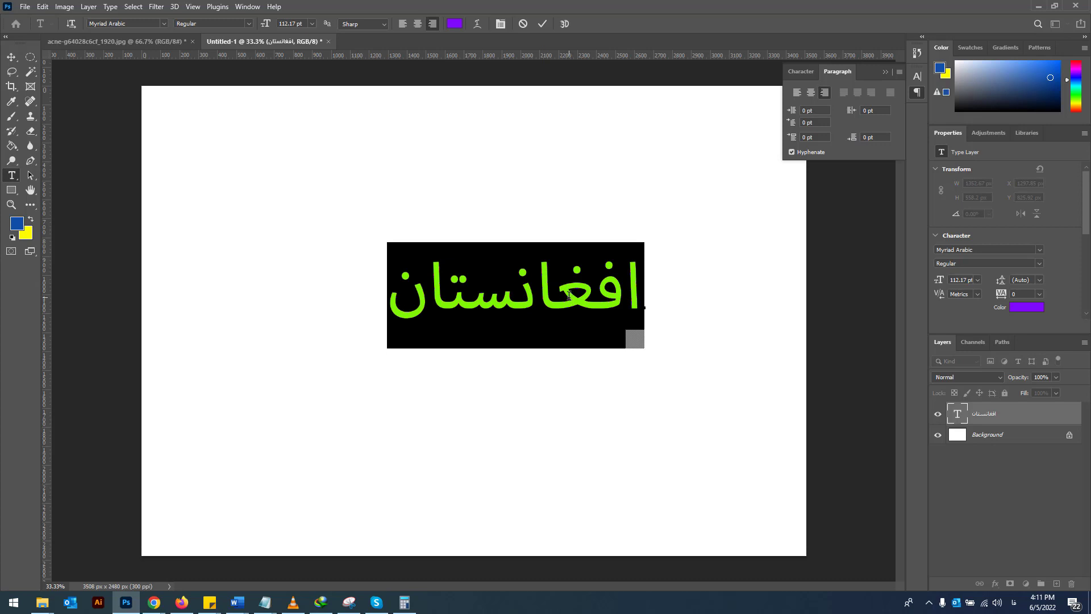
double_click(519, 286)
click(519, 29)
- Delete the "افغانستان" text layer with the Move tool active, leaving only the white background
click(12, 58)
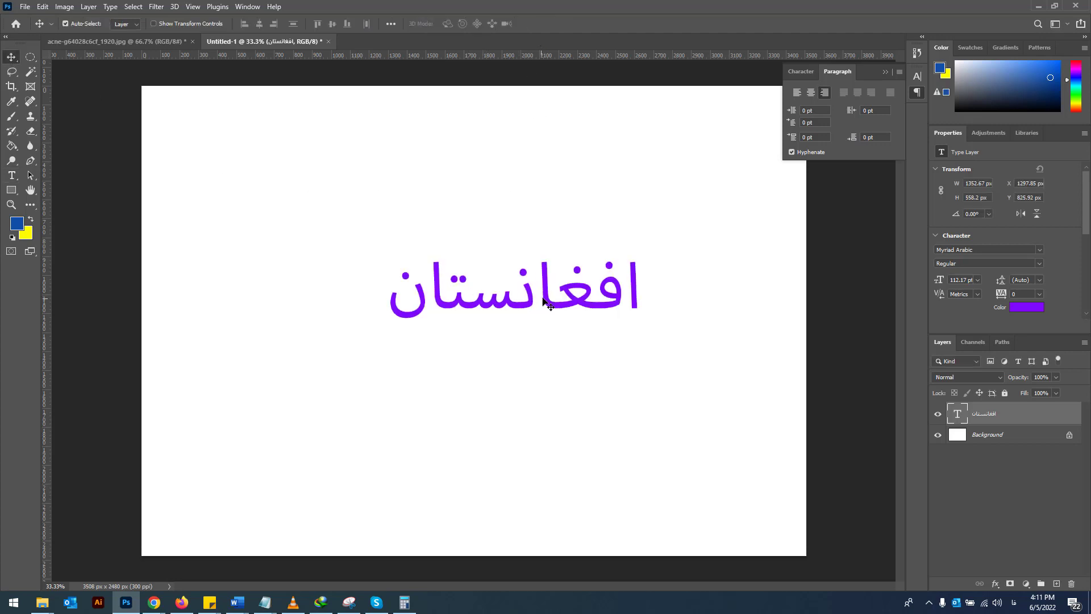
key(Delete)
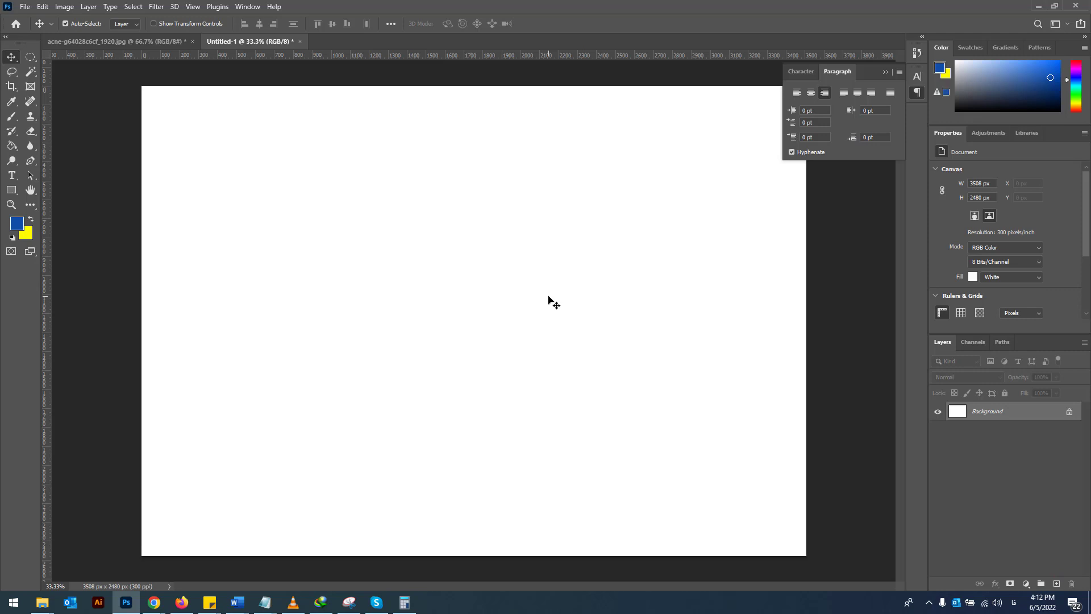
- Paint thin blue freehand loops across the upper and middle canvas with the 1 px Hard Round Brush tool
click(11, 117)
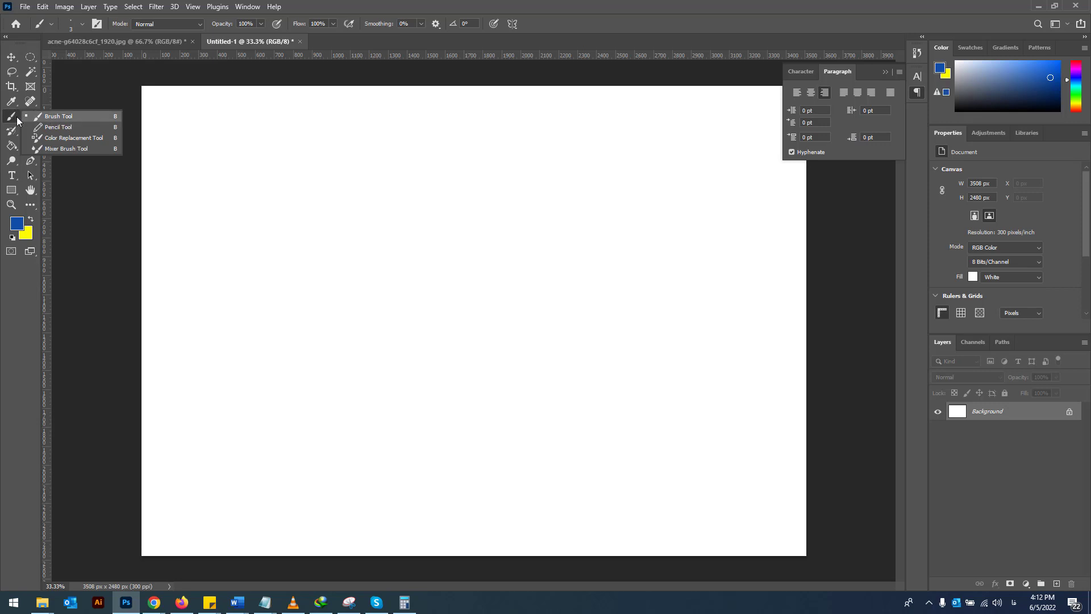
click(59, 117)
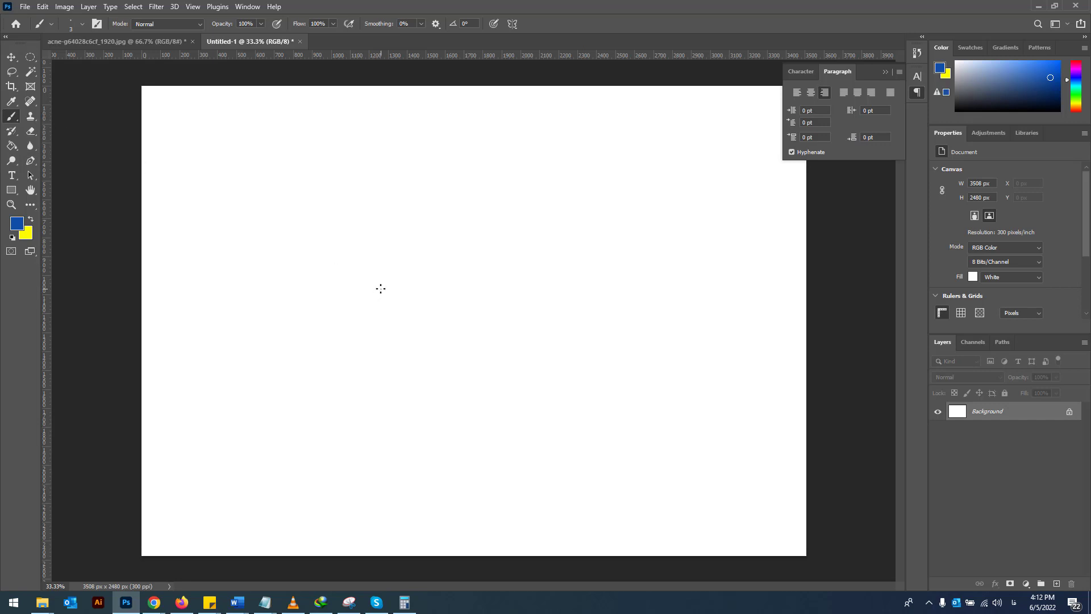
drag(380, 271, 531, 292)
mouse_move(375, 351)
mouse_down()
mouse_move(528, 421)
mouse_move(526, 400)
mouse_move(379, 381)
mouse_move(476, 284)
mouse_move(379, 146)
mouse_move(434, 190)
mouse_move(648, 176)
mouse_move(659, 303)
mouse_up()
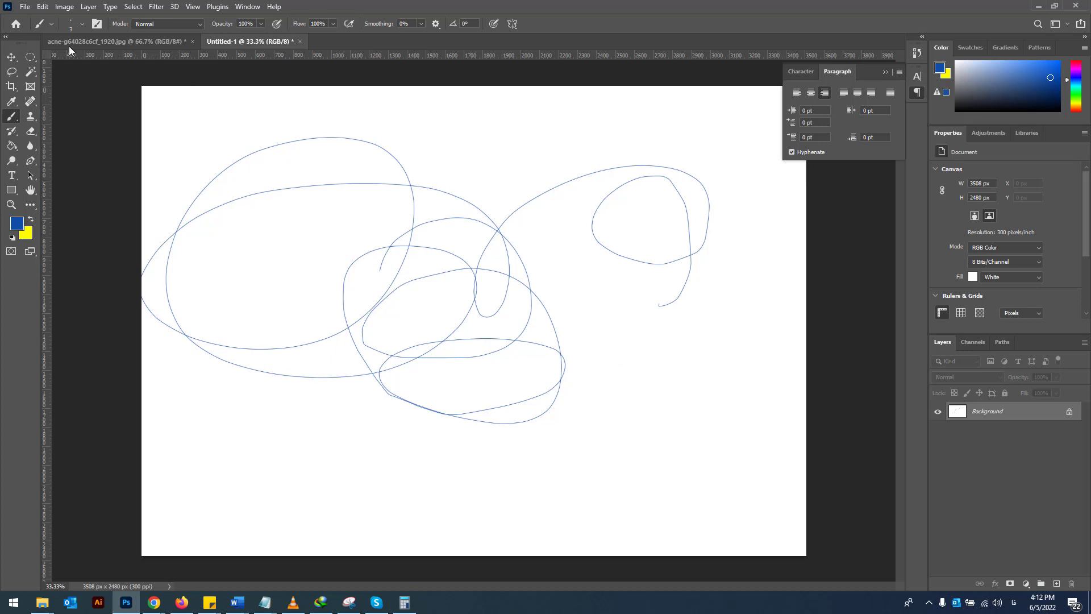
- Increase the brush size to 72 px and paint two thick blue strokes, a curve at centre and a zigzag above it
click(81, 24)
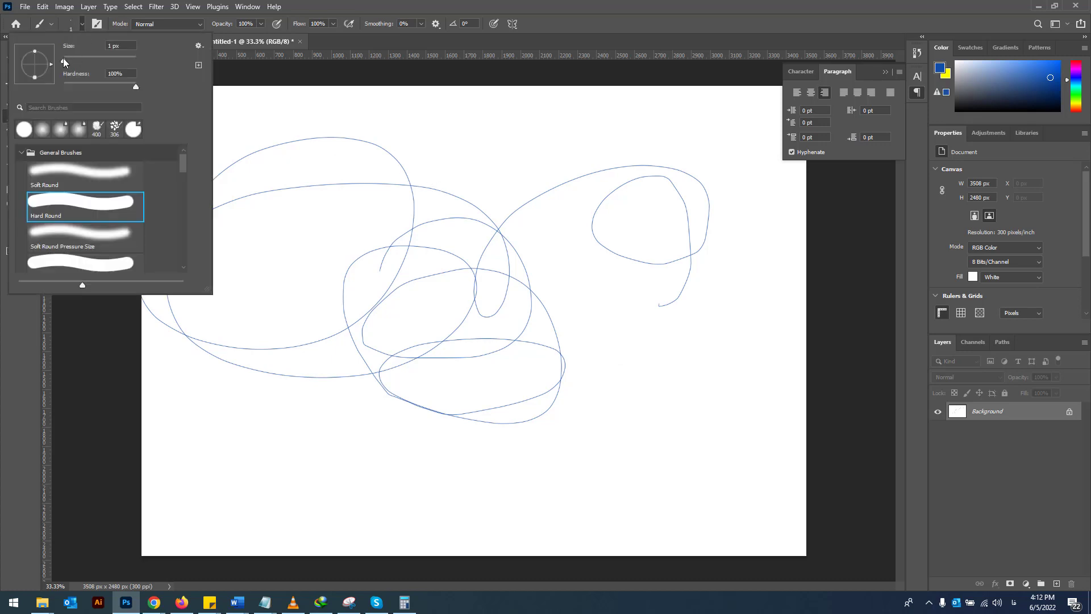
mouse_move(63, 58)
mouse_down()
mouse_move(109, 60)
mouse_move(77, 57)
mouse_up()
click(564, 50)
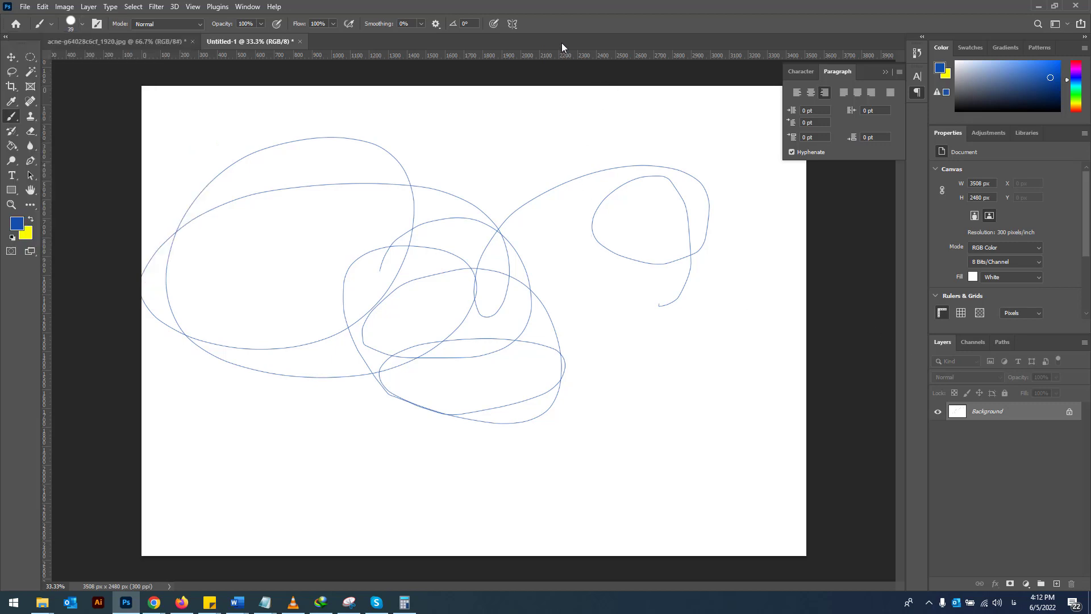
click(82, 23)
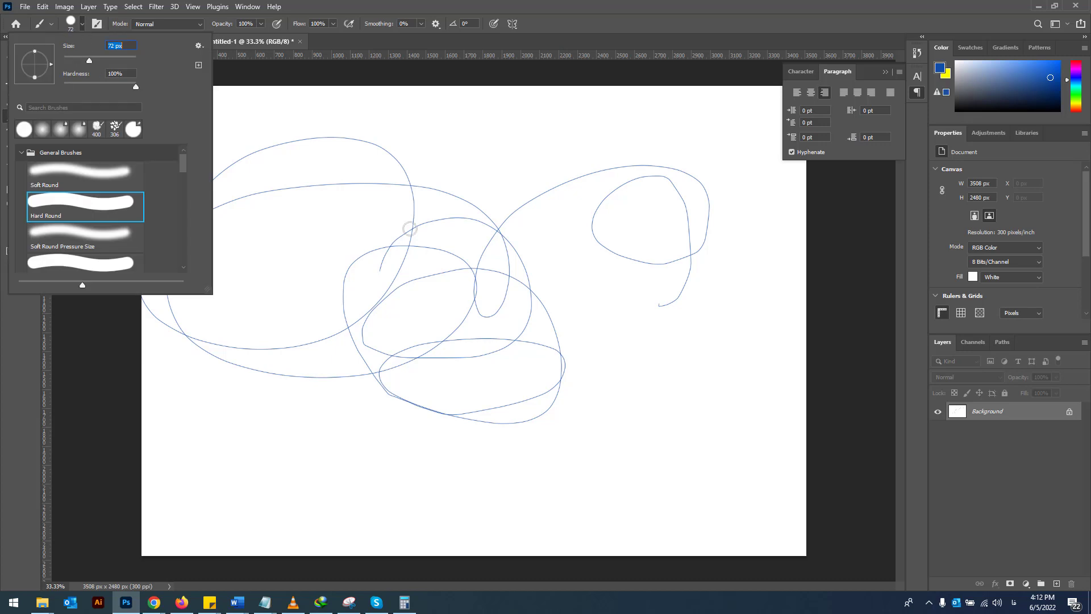
mouse_move(655, 375)
mouse_down()
mouse_move(617, 331)
mouse_move(497, 426)
mouse_move(534, 385)
mouse_up()
mouse_move(570, 257)
mouse_down()
mouse_move(539, 269)
mouse_move(519, 134)
mouse_up()
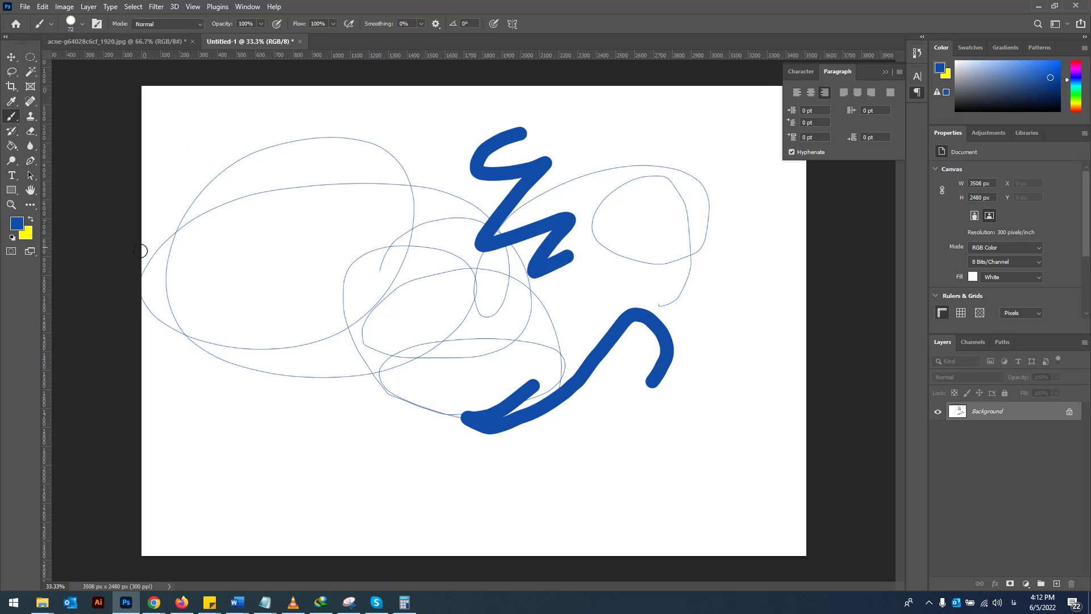
- Set the foreground color to bright red and paint a looping brush stroke over the middle of the canvas
click(16, 227)
click(783, 186)
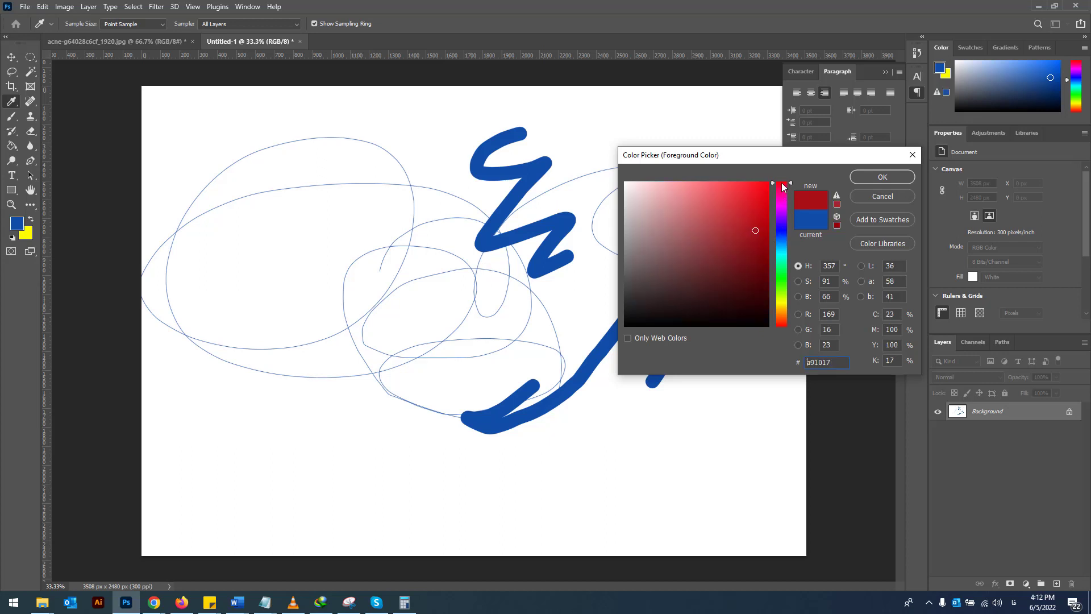
click(769, 181)
click(882, 176)
key(b)
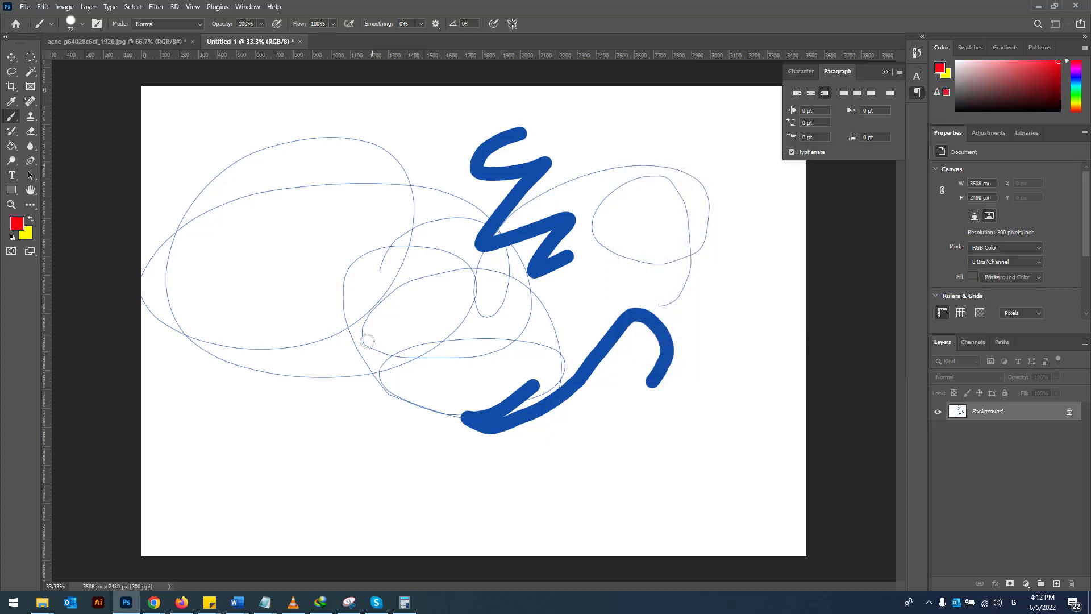
mouse_move(373, 322)
mouse_down()
mouse_move(493, 355)
mouse_move(554, 288)
mouse_move(585, 290)
mouse_up()
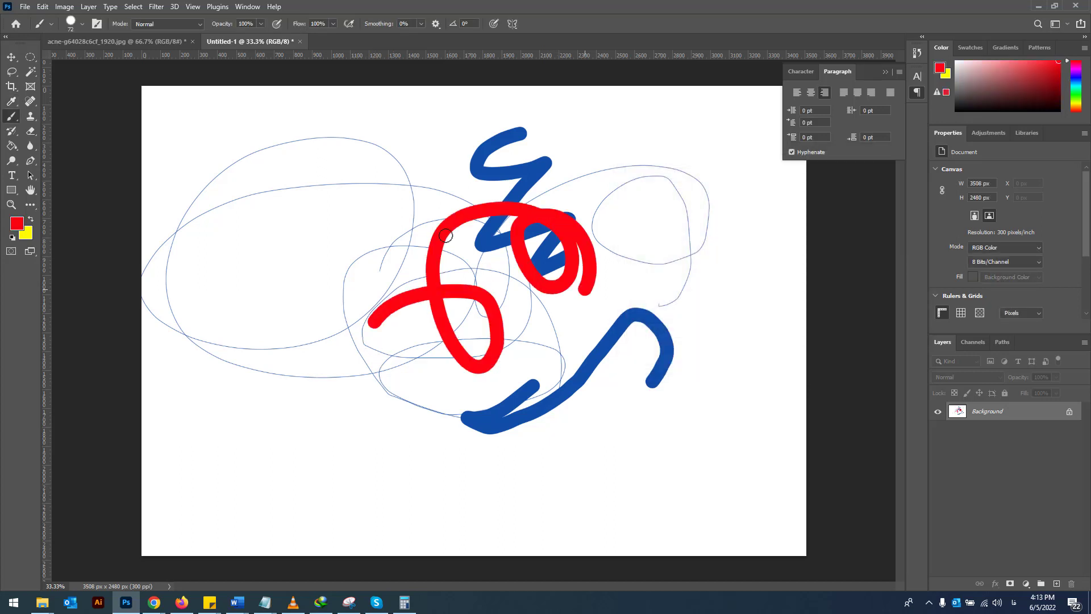
- Choose the KYLE Bonus Chunky Charcoal preset from the Dry Media Brushes for the Brush tool
right_click(11, 118)
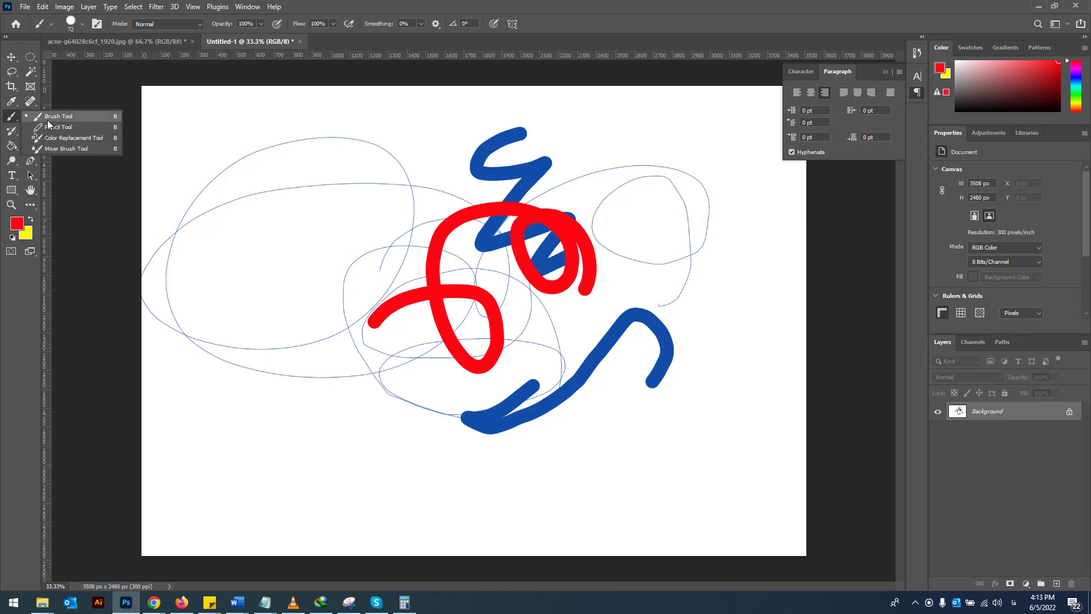
key(Escape)
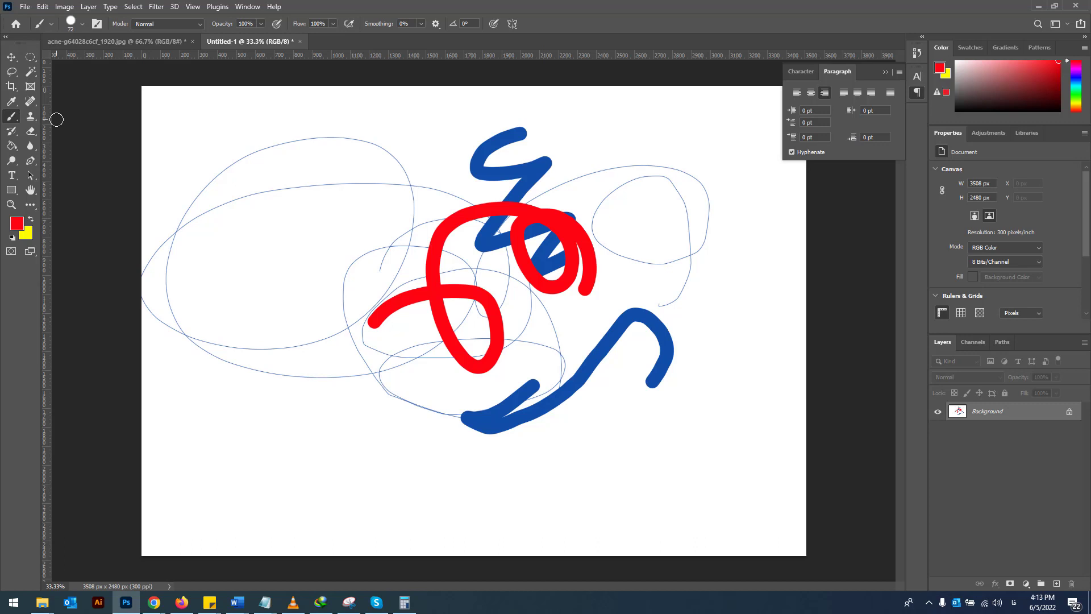
click(82, 24)
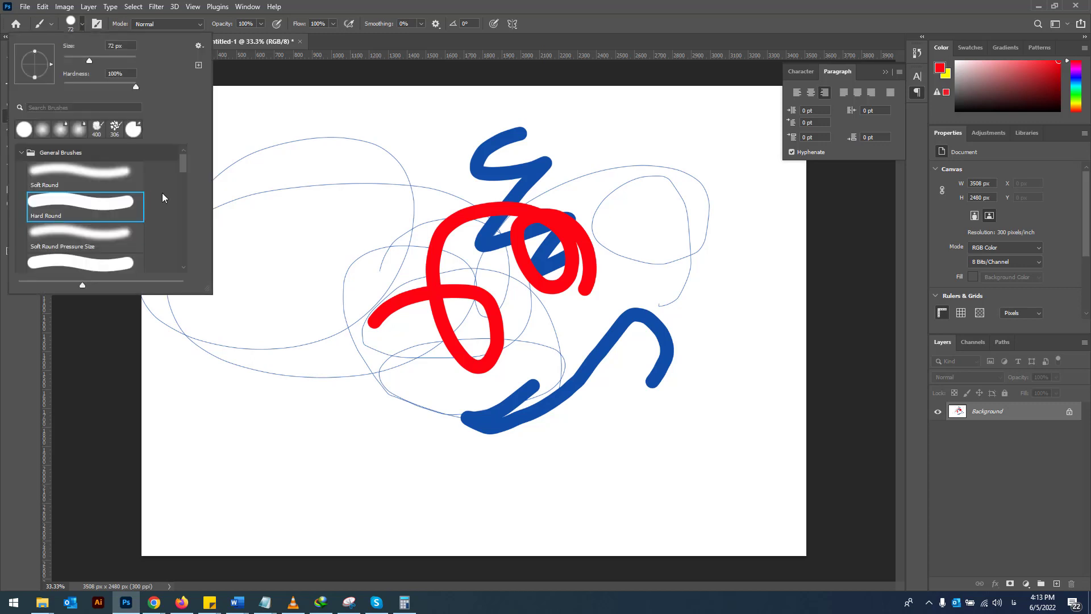
drag(185, 164, 185, 191)
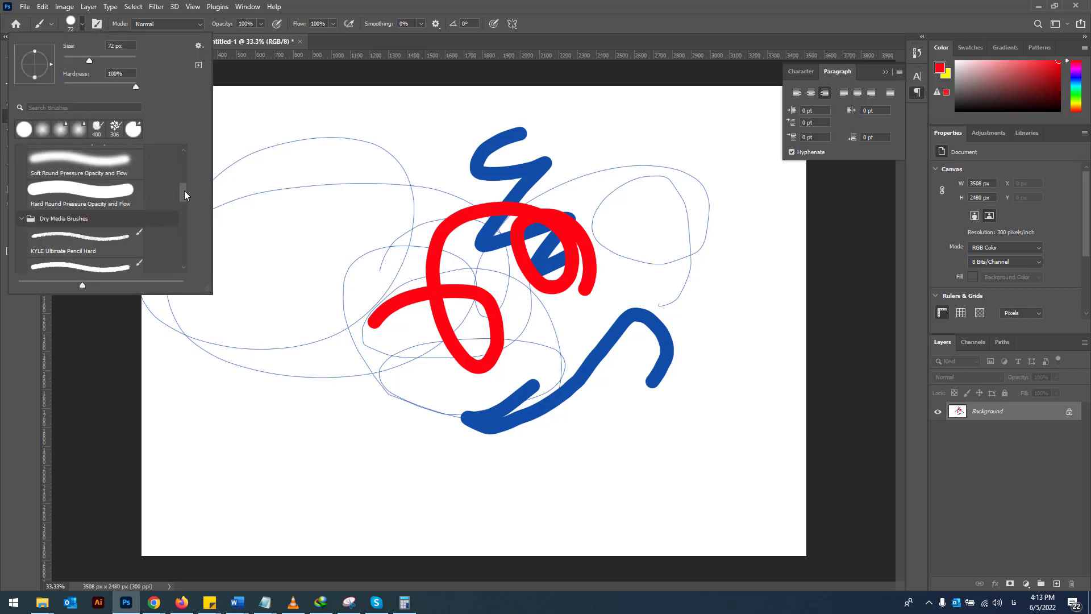
scroll(184, 190, down, 2)
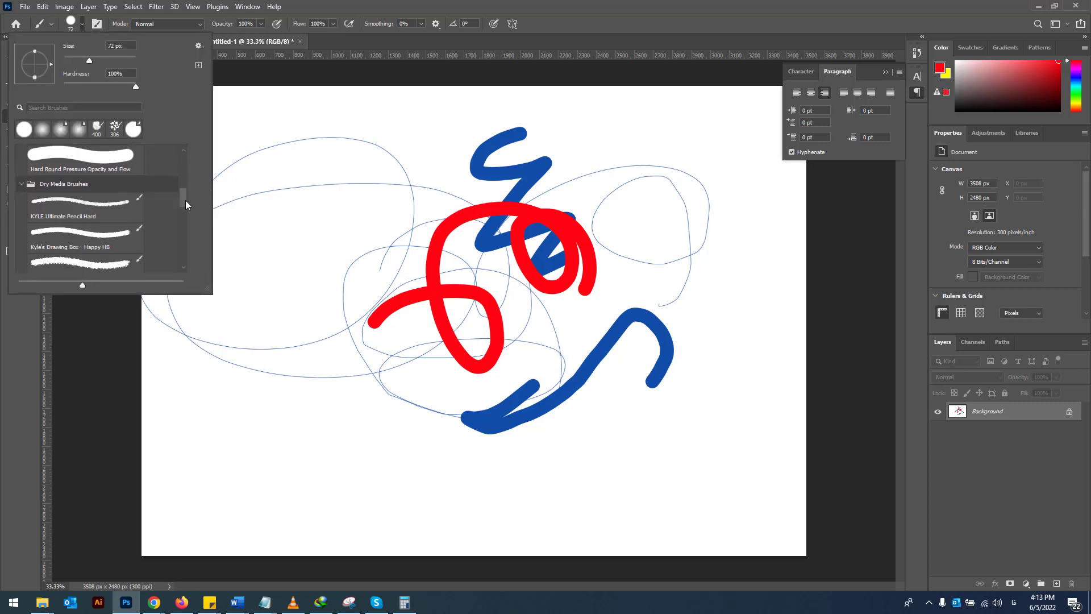
scroll(185, 200, down, 2)
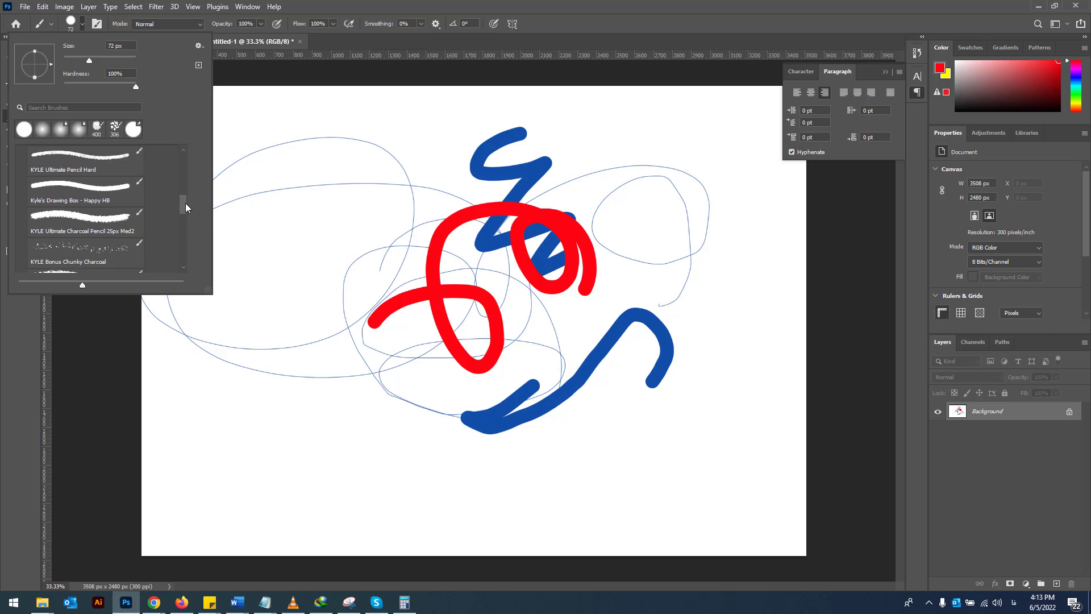
click(103, 251)
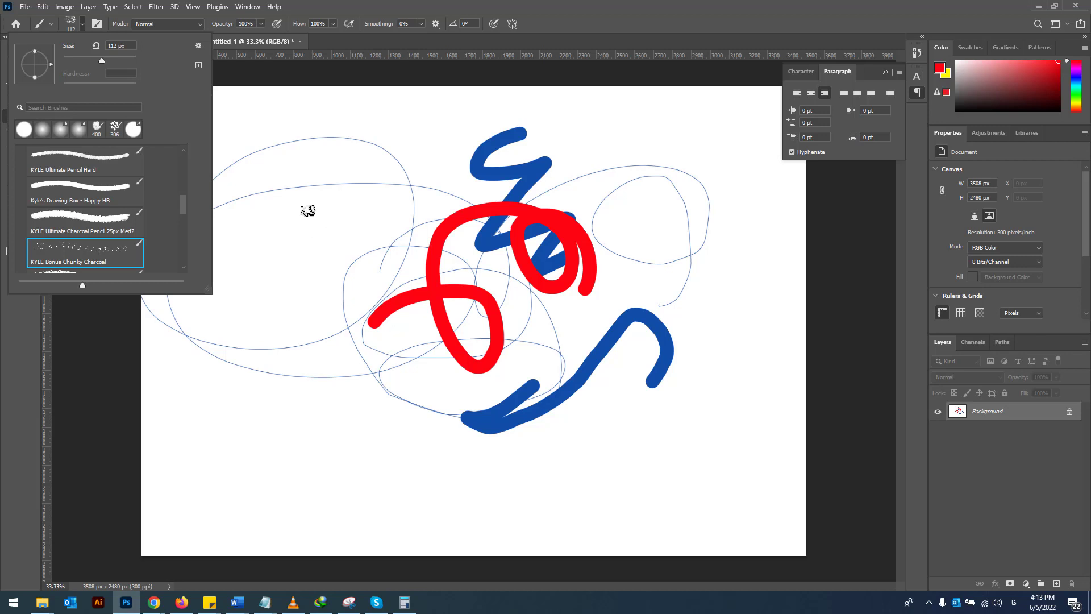
click(605, 61)
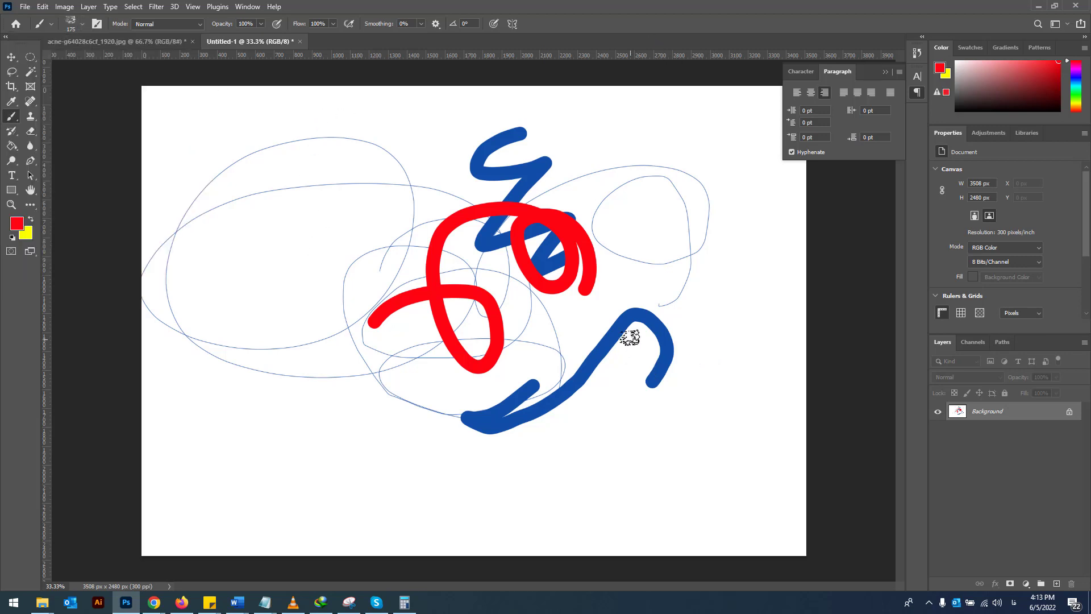
- Enlarge the charcoal brush to 600 px and paint several rough red strokes around and across the canvas
key(bracketright)
key(bracketright)
key(bracketright)
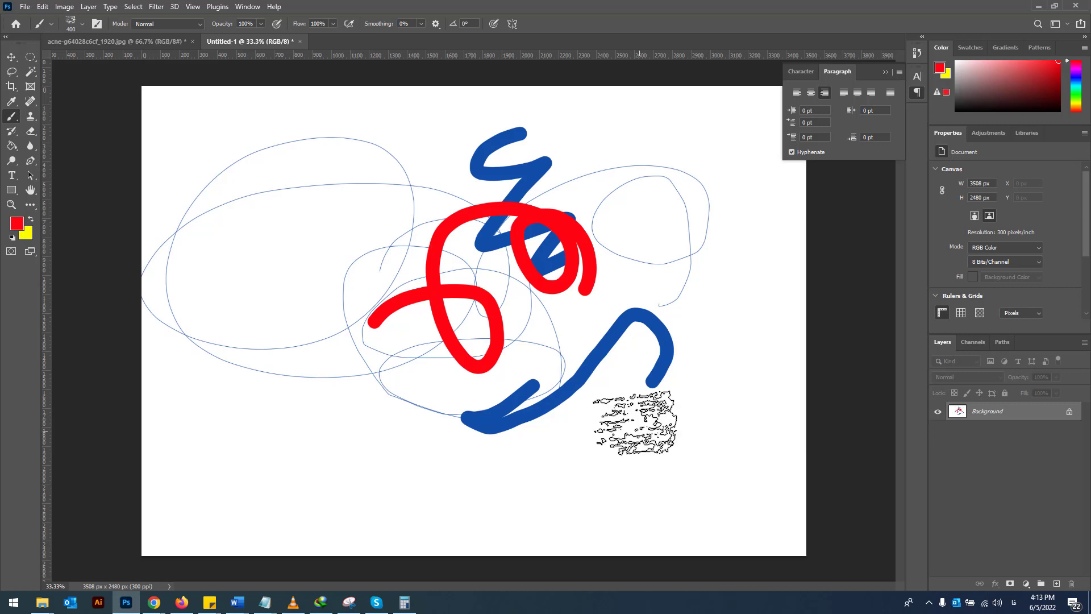
key(bracketright)
key(bracketright)
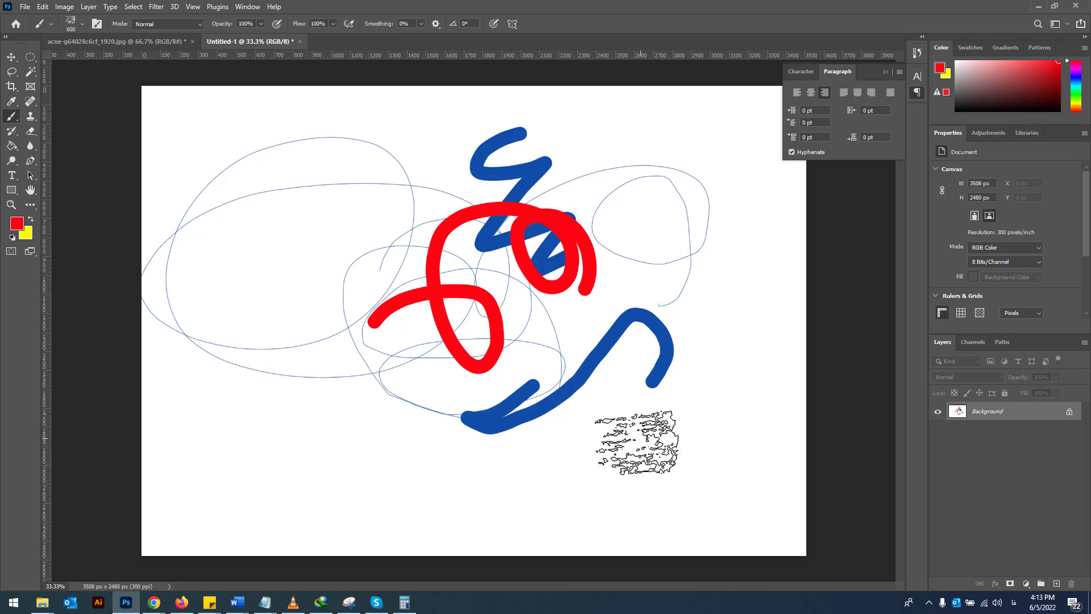
mouse_move(637, 442)
mouse_down()
mouse_move(735, 381)
mouse_move(757, 272)
mouse_move(739, 239)
mouse_up()
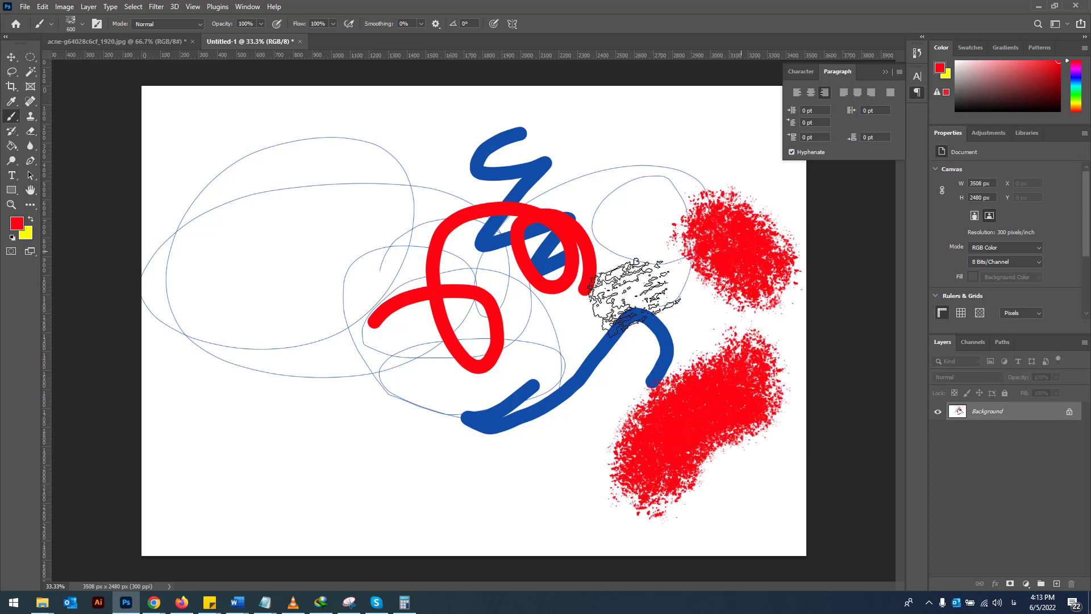
drag(341, 398, 489, 492)
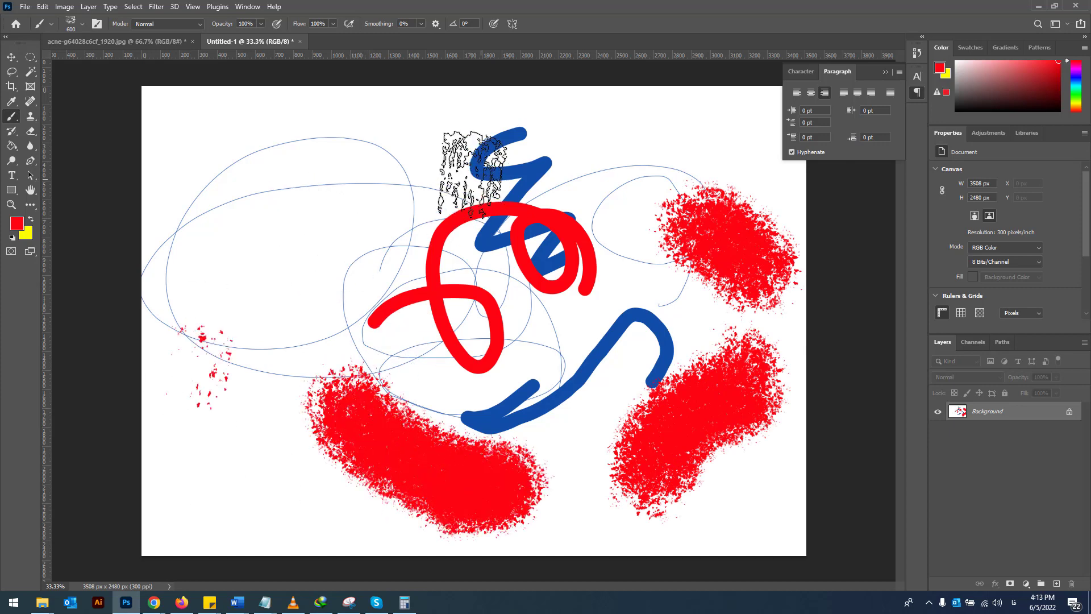
mouse_move(193, 392)
mouse_down()
mouse_move(228, 273)
mouse_move(307, 176)
mouse_move(353, 250)
mouse_up()
mouse_move(454, 142)
mouse_down()
mouse_move(543, 150)
mouse_move(619, 236)
mouse_move(548, 292)
mouse_move(415, 352)
mouse_move(583, 375)
mouse_move(645, 309)
mouse_move(547, 377)
mouse_move(591, 463)
mouse_up()
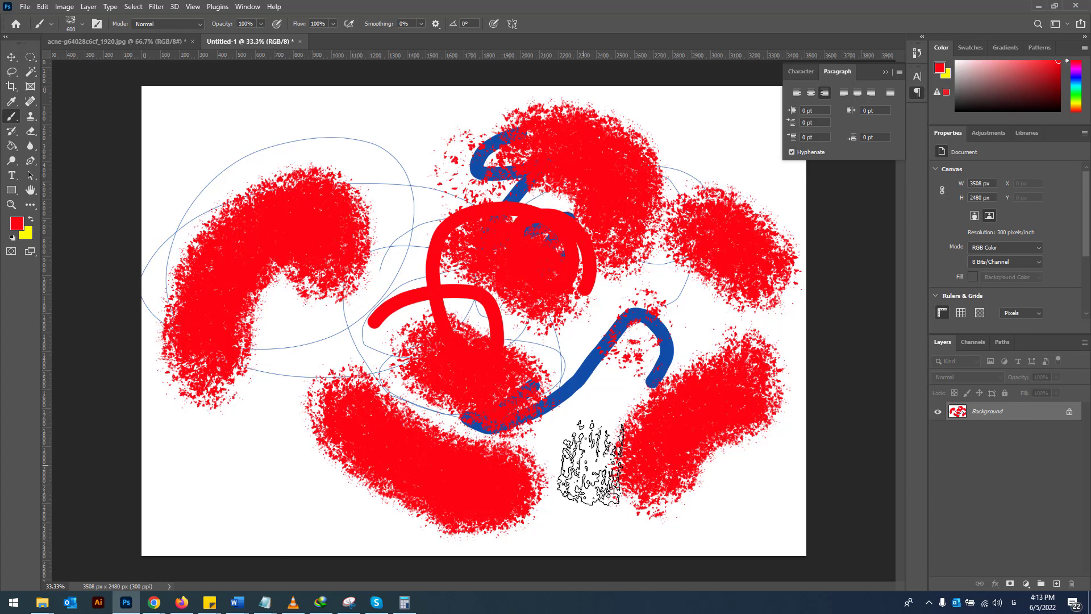
- Set the charcoal brush's tip spacing to 112% in Brush Settings and paint a sparse red stroke up the canvas's left part
right_click(13, 119)
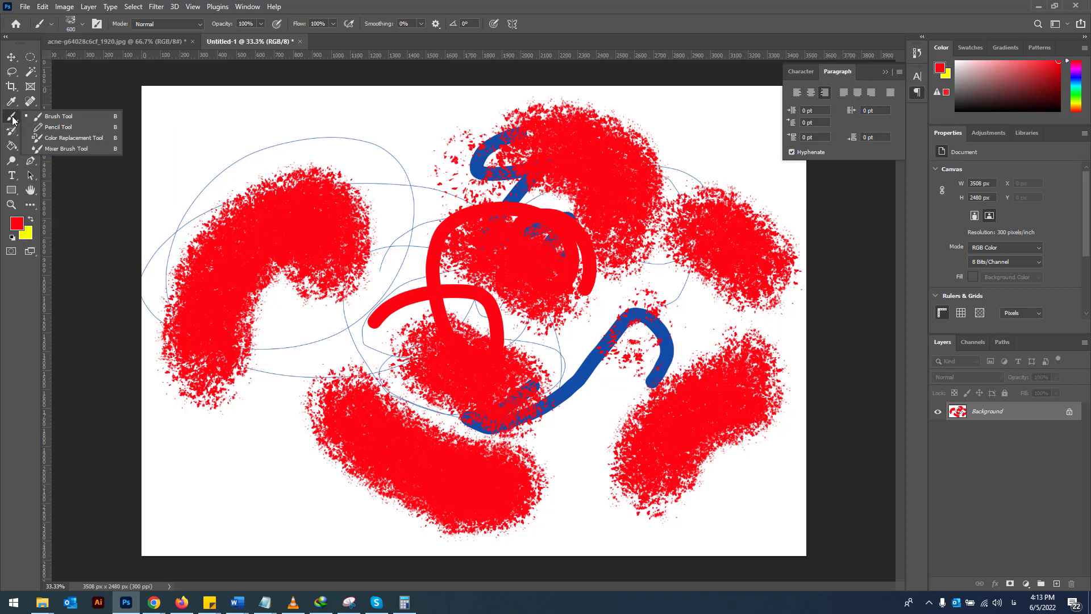
click(69, 120)
click(250, 7)
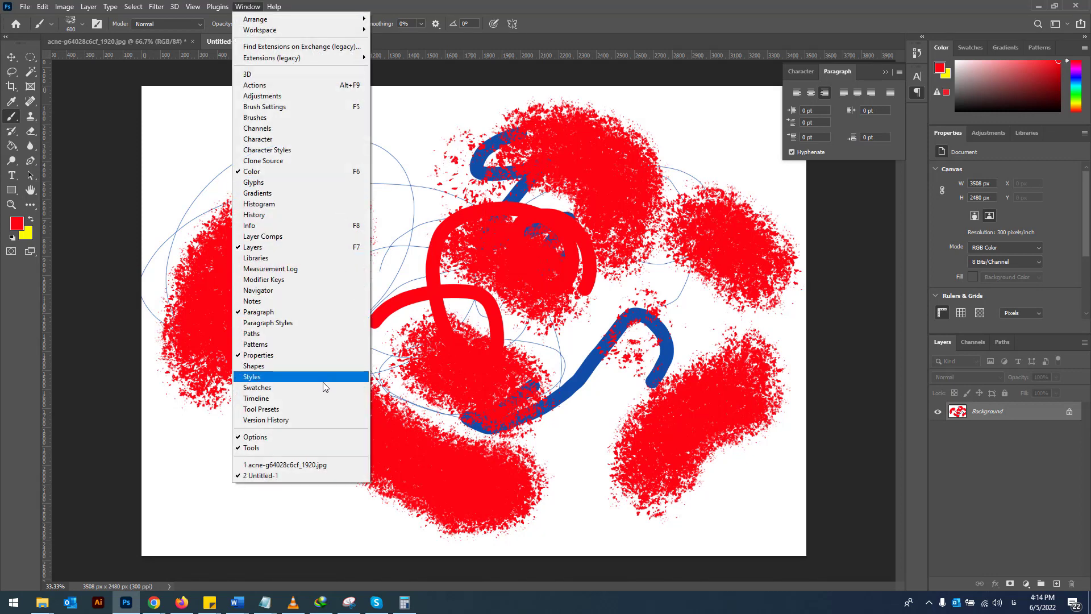
click(316, 110)
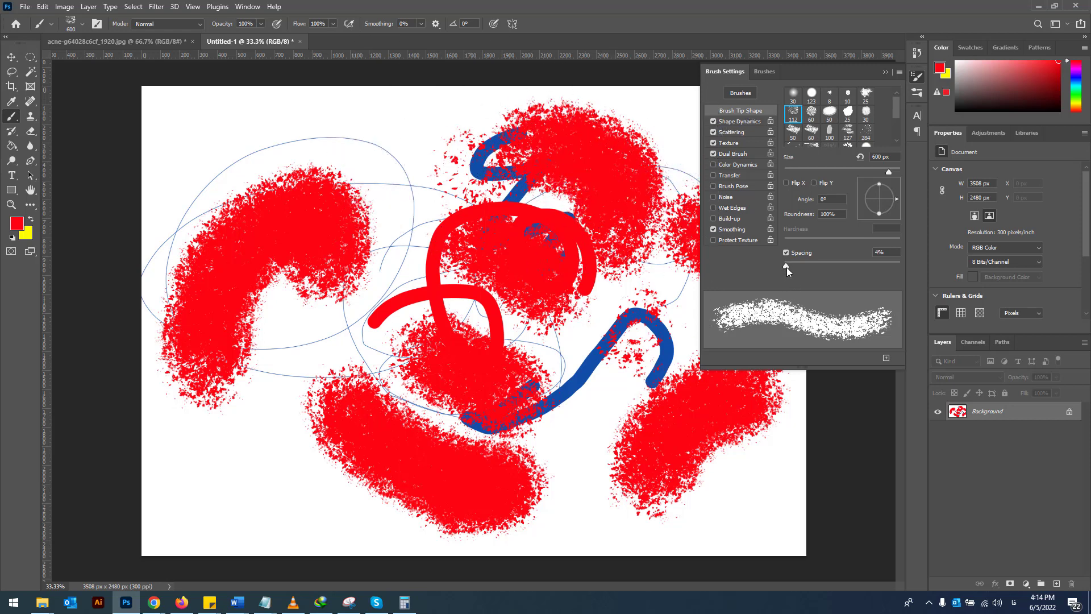
drag(786, 266, 846, 264)
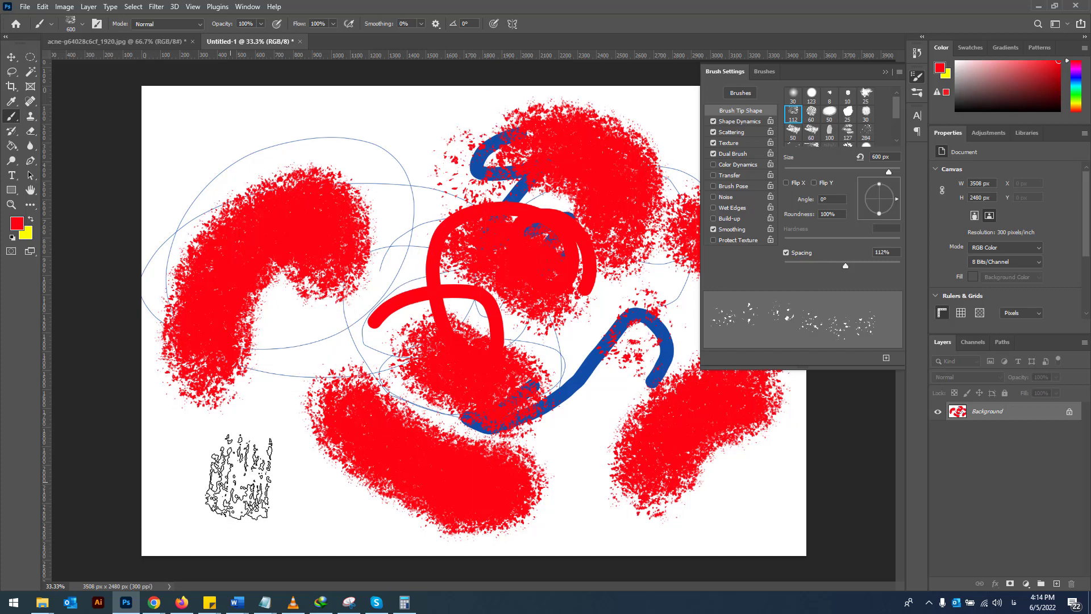
mouse_move(243, 475)
mouse_down()
mouse_move(275, 384)
mouse_move(341, 300)
mouse_move(395, 181)
mouse_move(292, 133)
mouse_move(221, 120)
mouse_move(209, 137)
mouse_up()
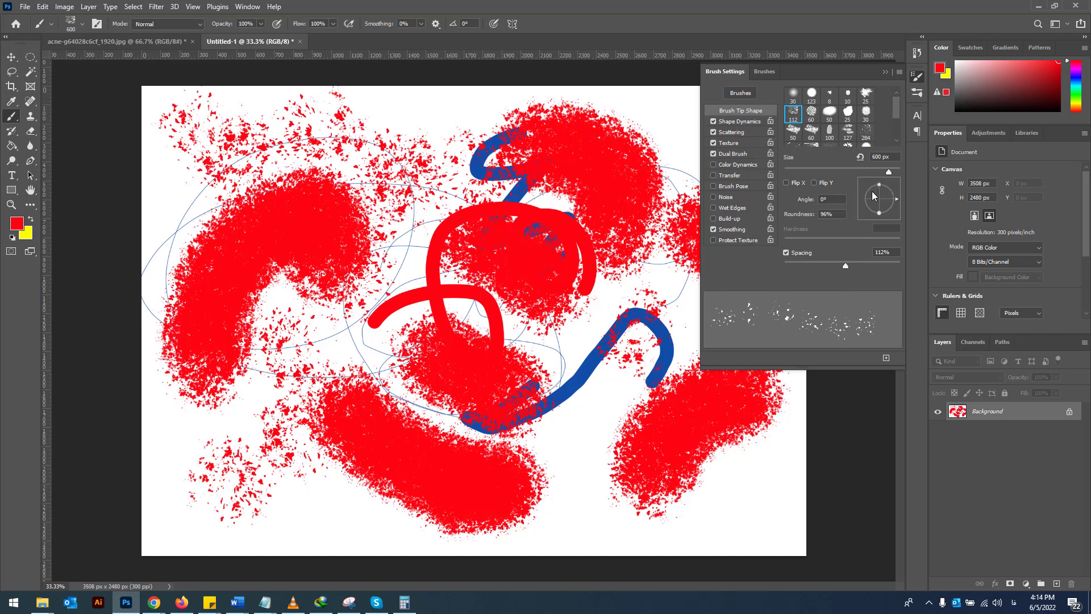
- Set the brush tip's roundness to 92% and turn off its Texture and Scattering options
drag(879, 213, 881, 188)
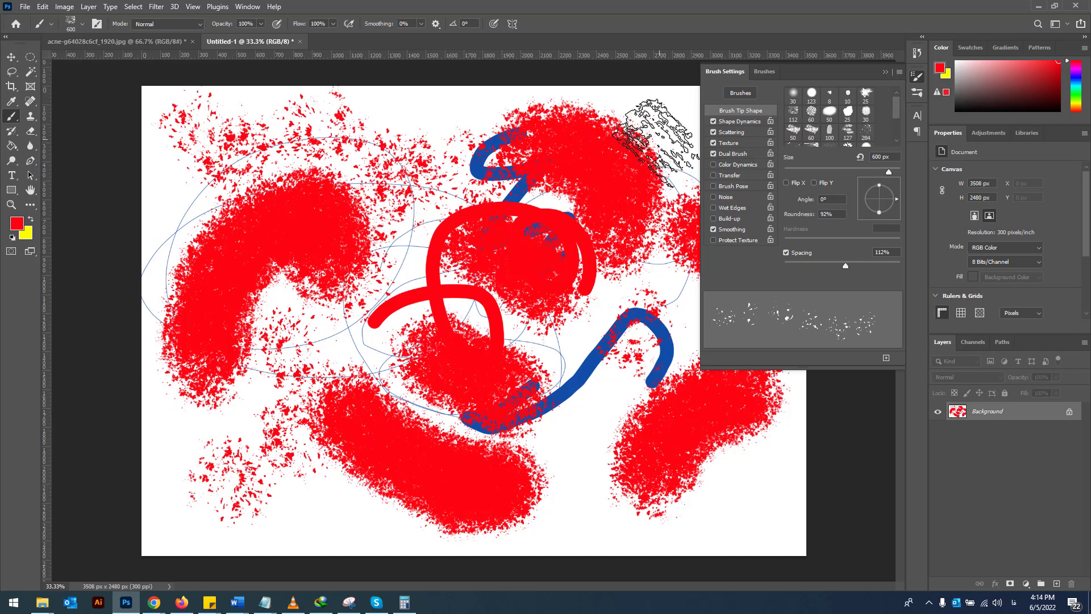
click(713, 143)
click(714, 132)
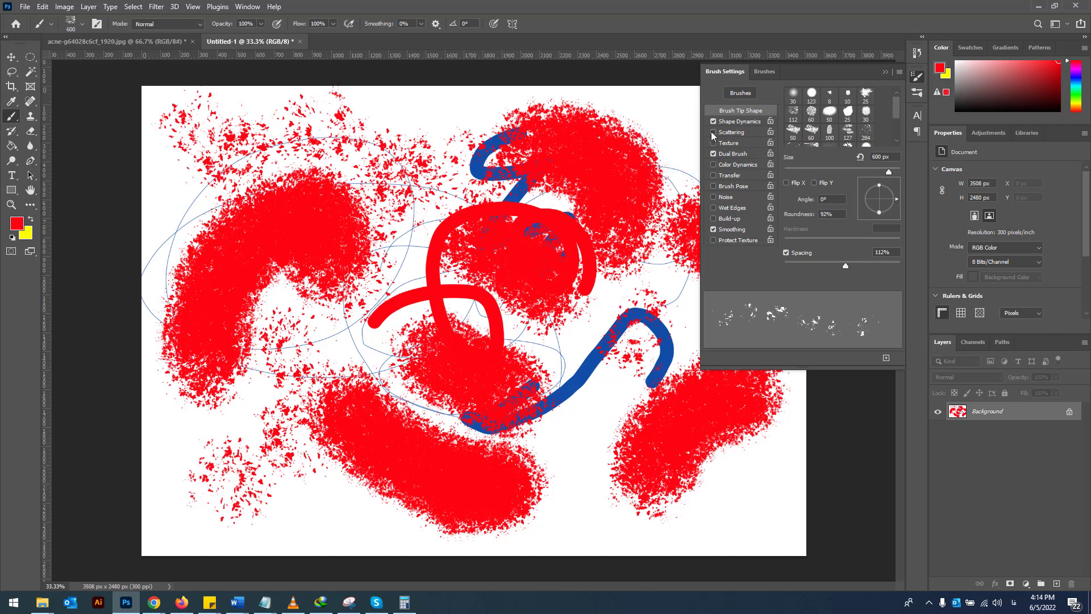
- Turn the brush's Scattering back on with a count of 4 and collapse Brush Settings
click(727, 133)
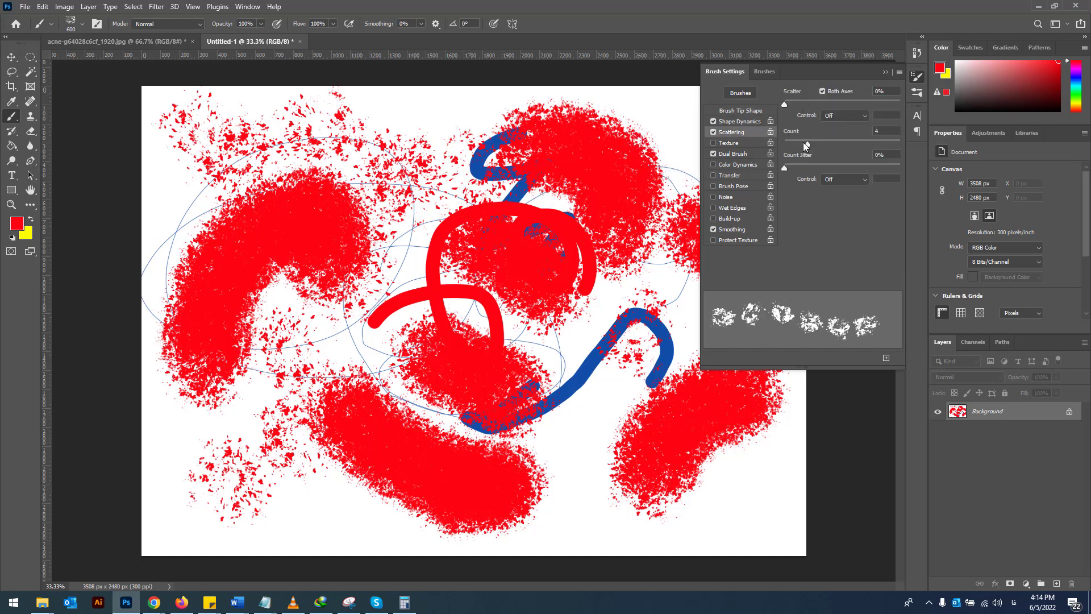
drag(879, 143, 833, 156)
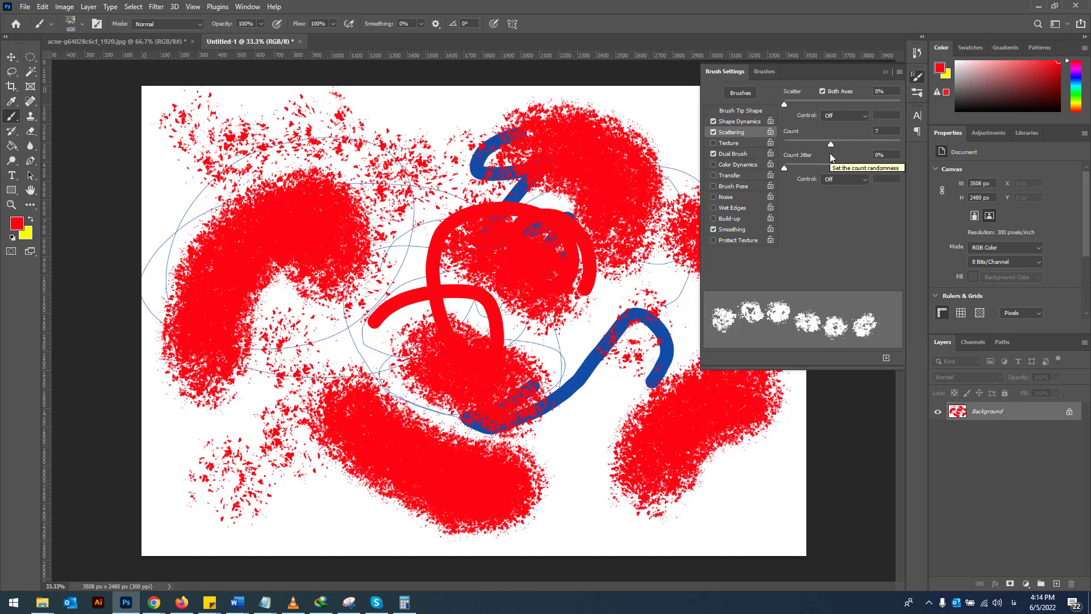
mouse_move(845, 148)
mouse_down()
mouse_move(891, 141)
mouse_move(810, 141)
mouse_move(864, 163)
mouse_move(784, 167)
mouse_up()
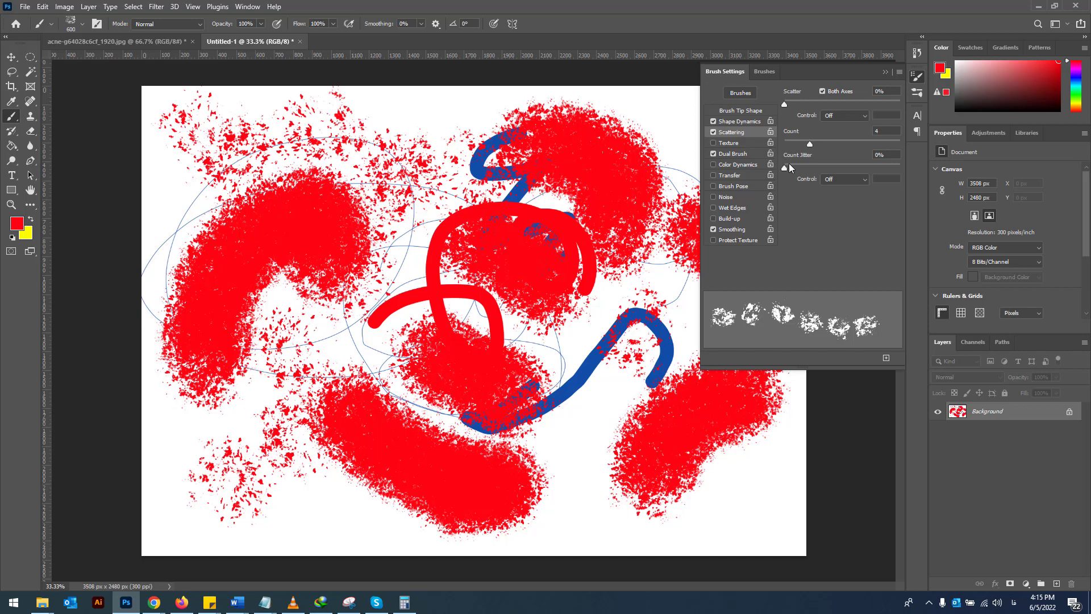
click(885, 73)
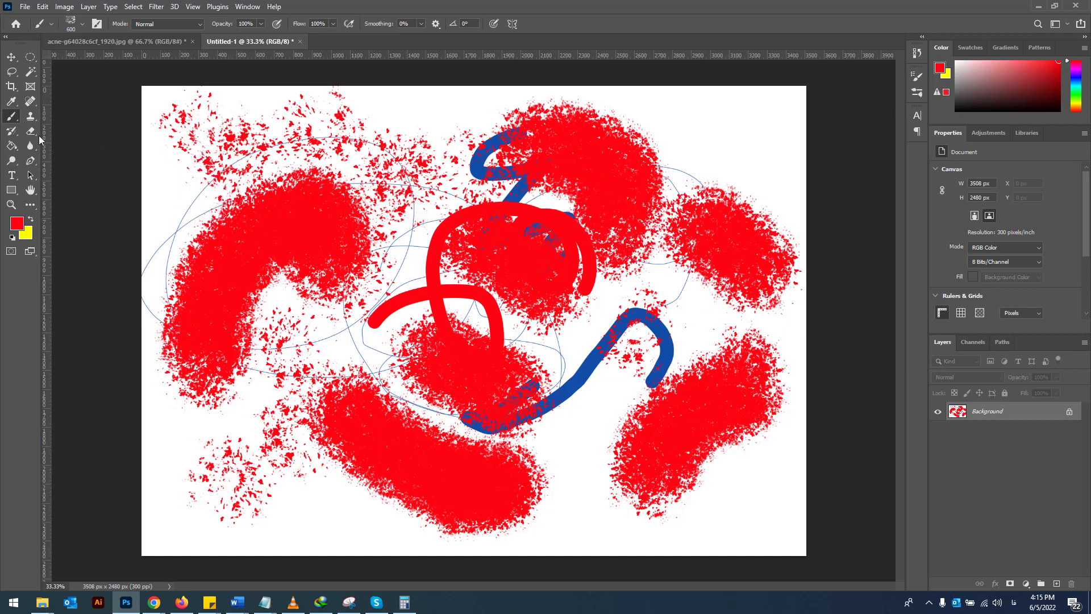
- Switch to the acne-g64028c6cf_1920.jpg document and select the Spot Healing Brush tool
click(142, 43)
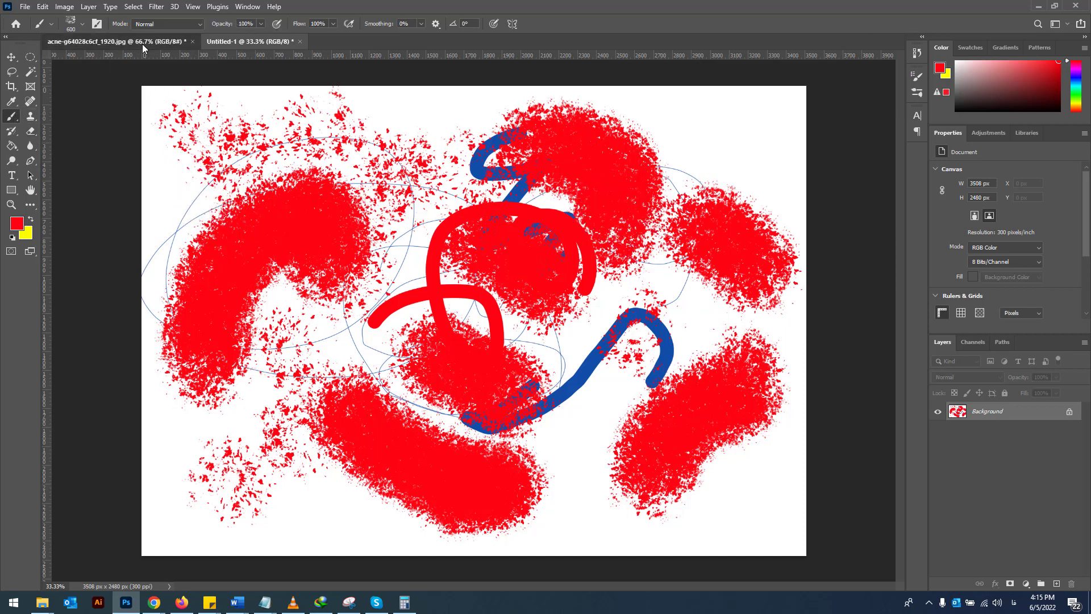
click(32, 103)
right_click(34, 105)
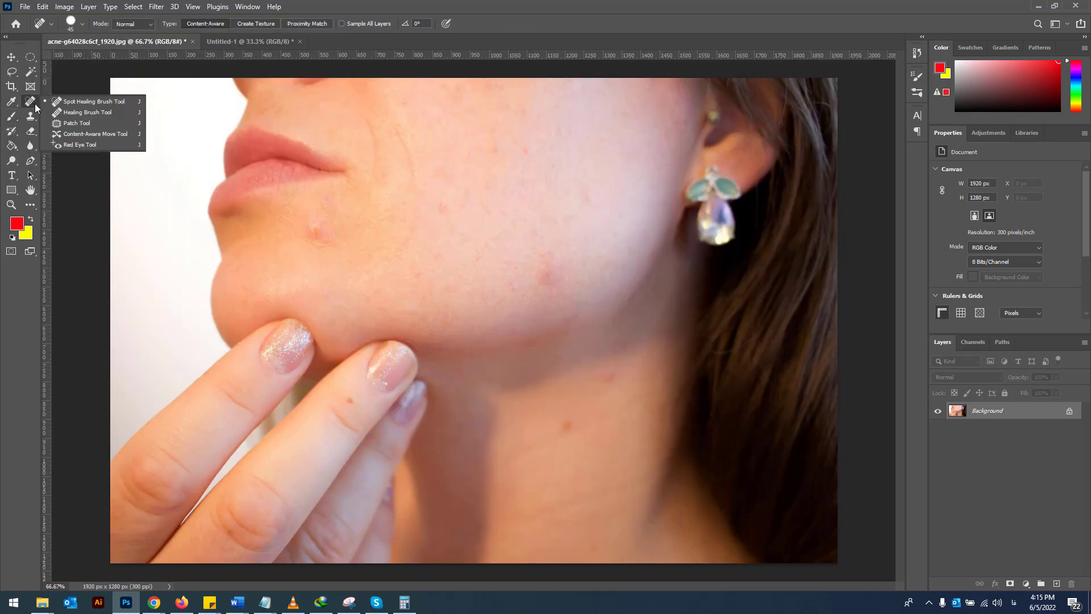
click(118, 105)
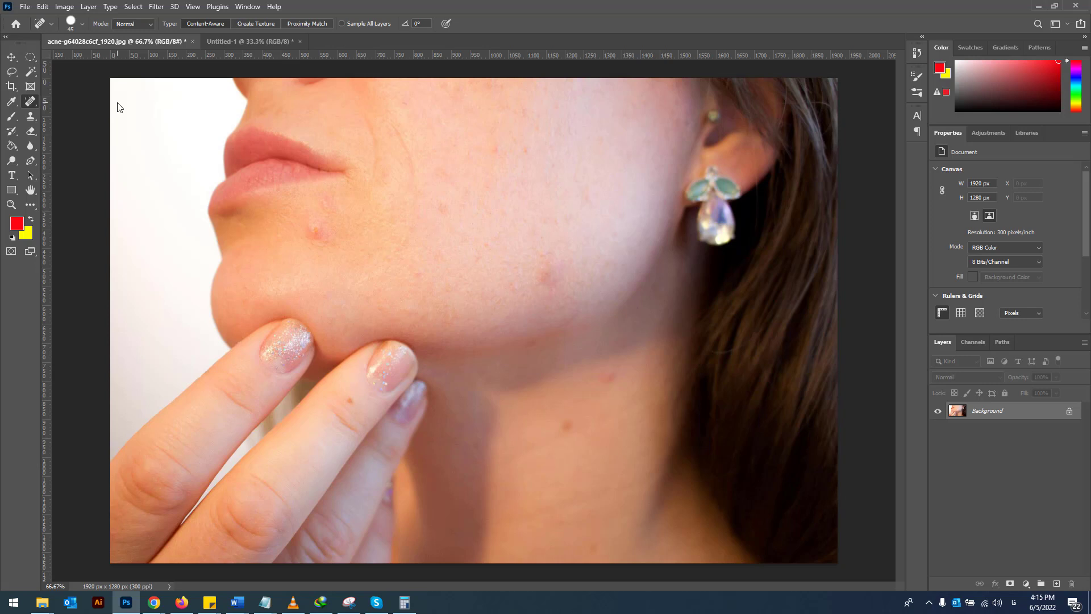
- Heal the two blemishes on the woman's neck with the Spot Healing Brush tool
right_click(33, 103)
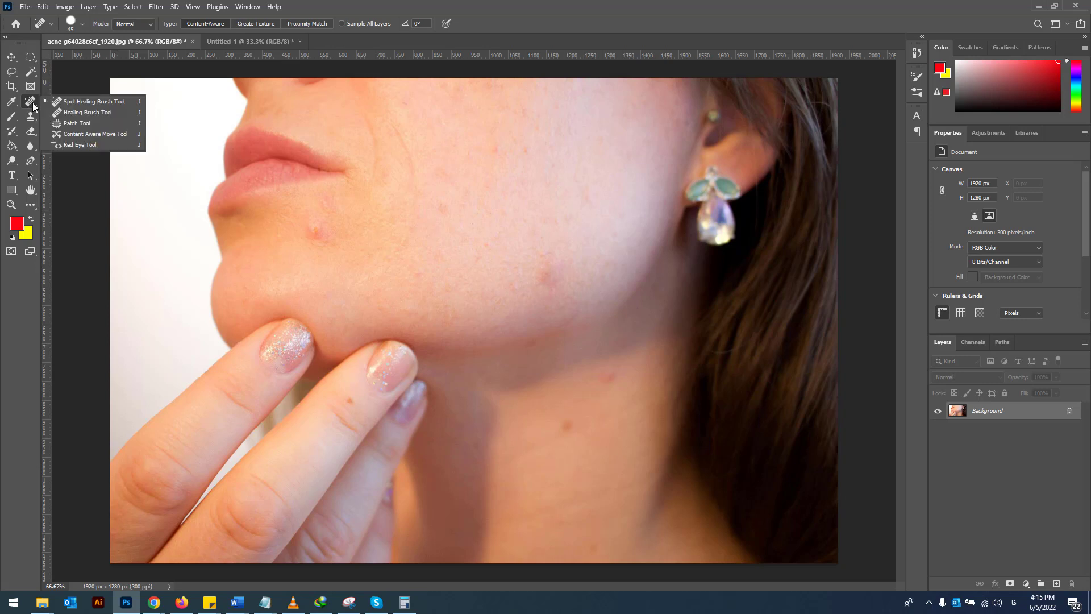
click(92, 102)
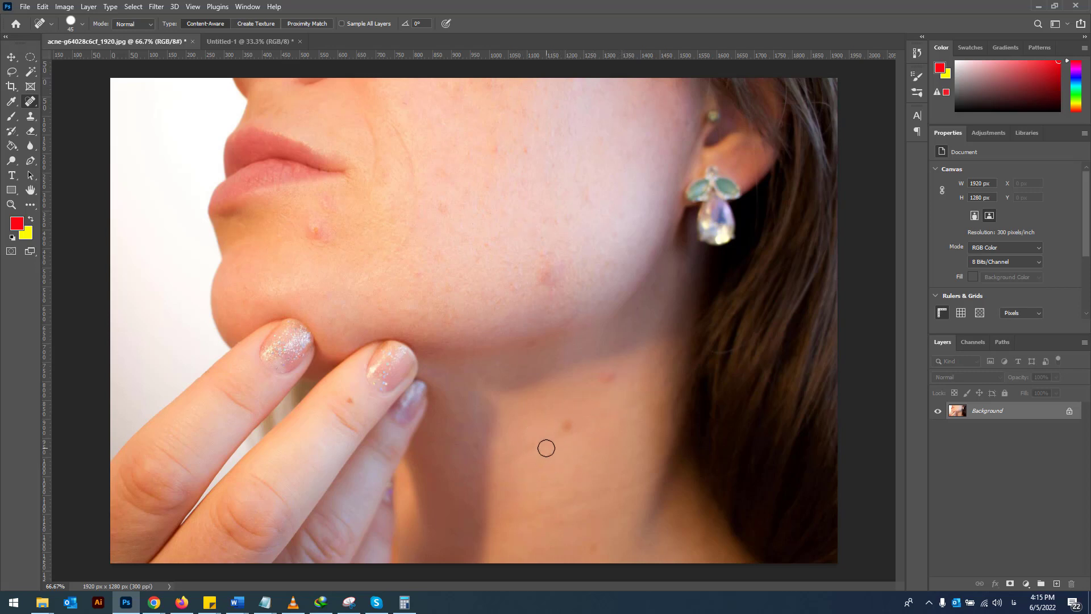
click(567, 429)
click(609, 376)
- Select the Healing Brush tool, enlarge its tip, and heal the two blemishes on the neck
right_click(31, 106)
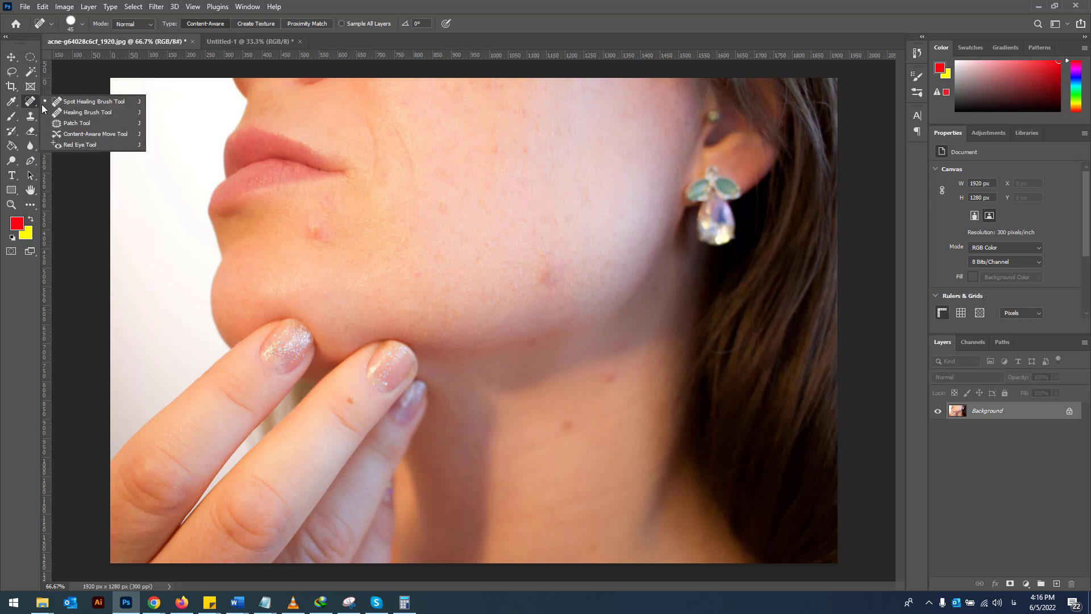
click(100, 112)
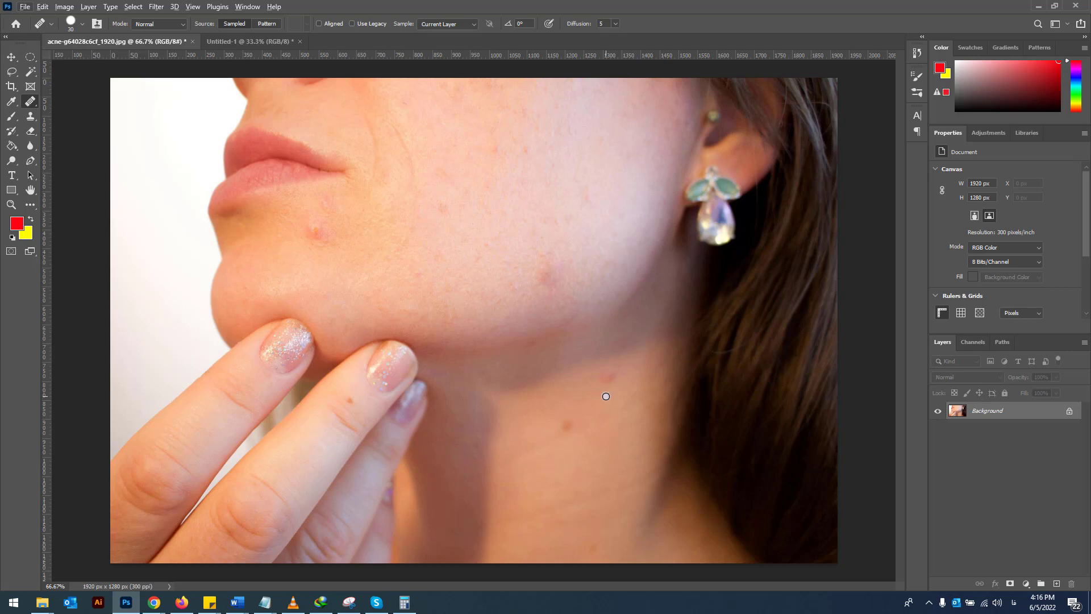
key(bracketright)
key(bracketright)
key(bracketright)
key(bracketright)
key(bracketright)
click(609, 378)
click(567, 425)
- Sample the lips as the Healing Brush source and apply it to the lower neck blemish and nearby skin
alt+click(261, 146)
click(609, 456)
click(568, 427)
click(569, 427)
click(567, 428)
alt+click(254, 155)
click(567, 424)
- Outline the blemish below the lips with the Patch tool and replace it with clean skin from nearby
right_click(32, 105)
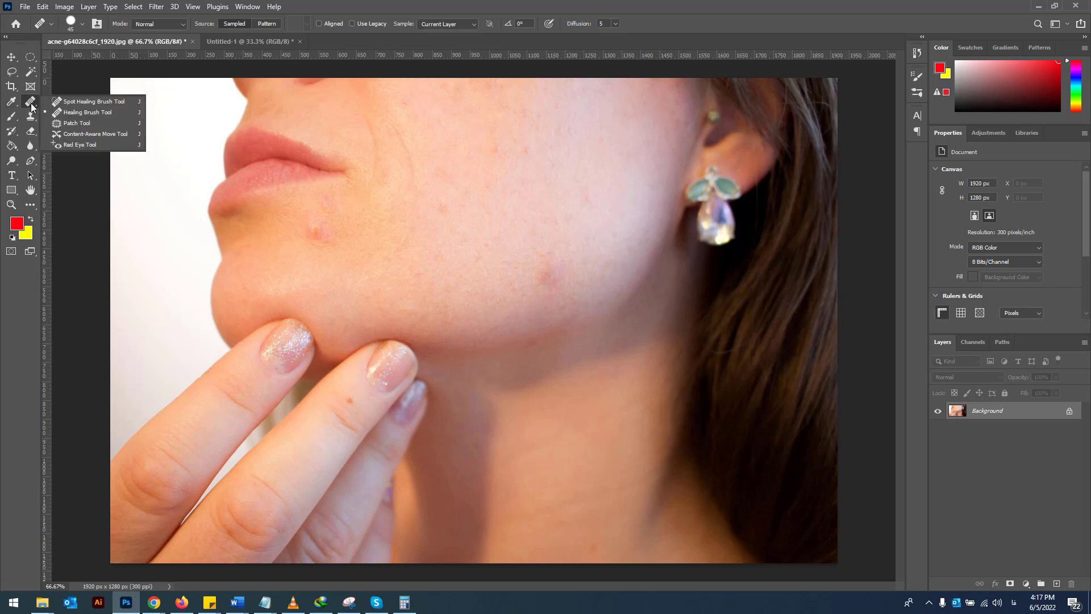
click(94, 123)
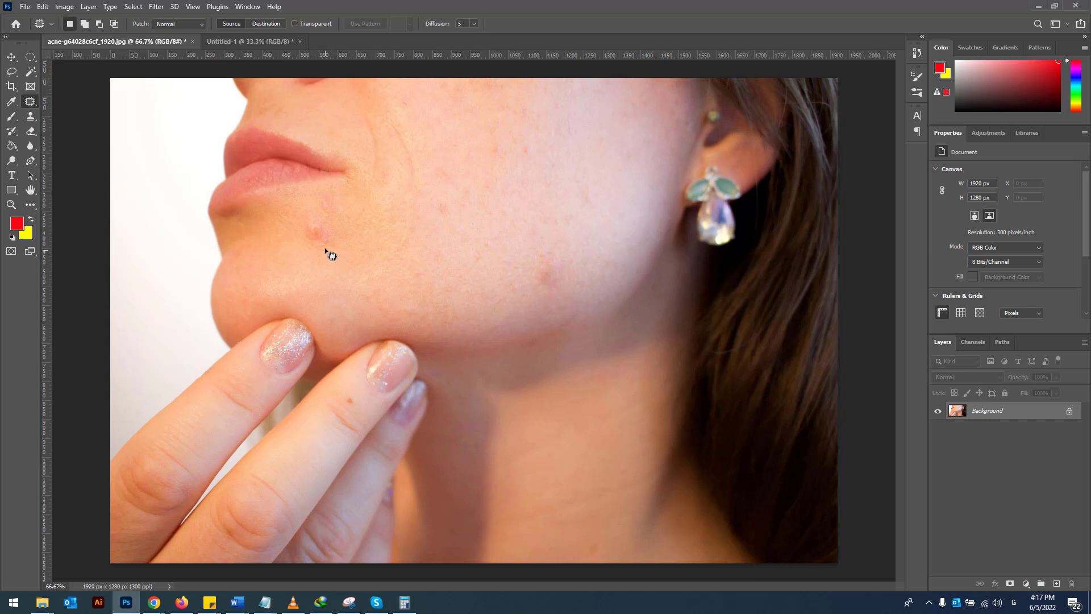
mouse_move(322, 246)
mouse_down()
mouse_move(295, 225)
mouse_move(309, 207)
mouse_move(334, 221)
mouse_move(327, 247)
mouse_move(317, 247)
mouse_move(387, 248)
mouse_move(408, 245)
mouse_move(404, 235)
mouse_move(444, 205)
mouse_move(445, 252)
mouse_move(462, 207)
mouse_move(564, 182)
mouse_move(556, 248)
mouse_move(518, 149)
mouse_move(602, 209)
mouse_move(533, 150)
mouse_move(563, 147)
mouse_move(609, 191)
mouse_move(631, 154)
mouse_move(477, 217)
mouse_move(521, 162)
mouse_move(501, 235)
mouse_move(372, 244)
mouse_move(359, 233)
mouse_move(375, 247)
mouse_up()
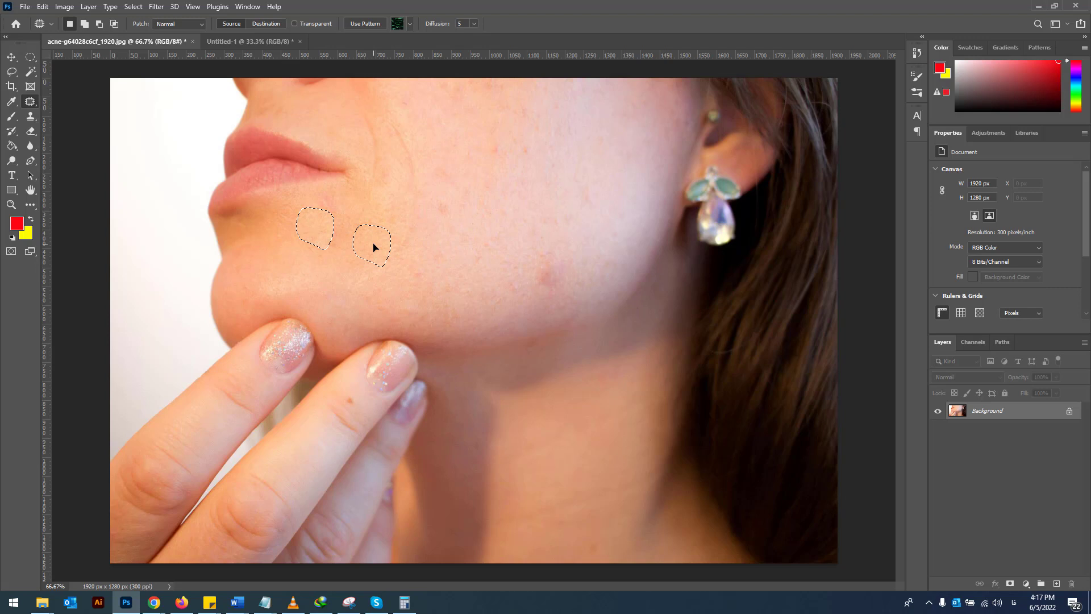
drag(374, 246, 285, 269)
drag(285, 269, 287, 265)
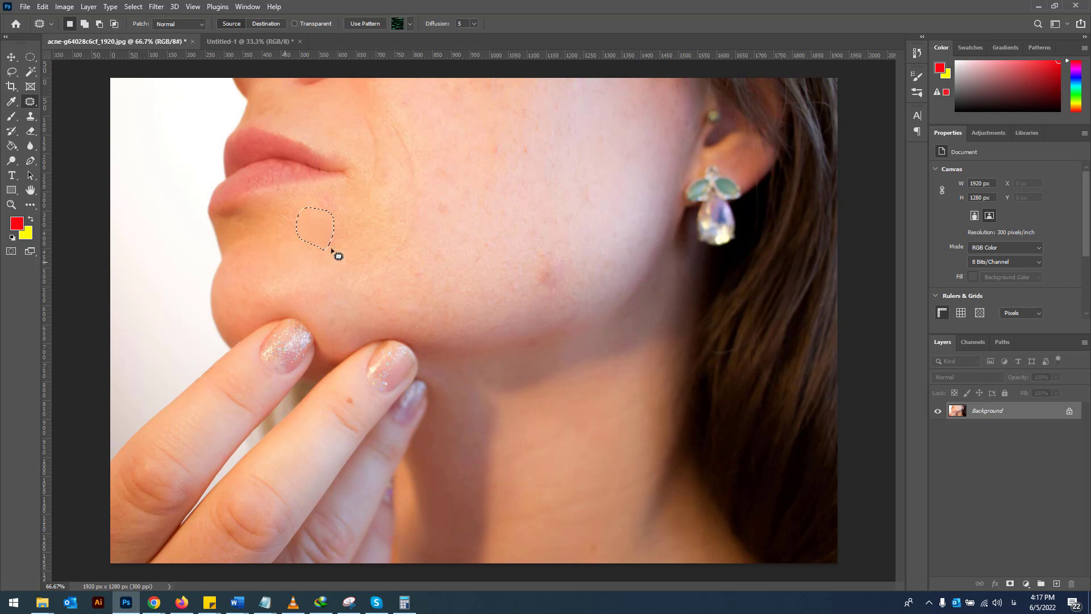
- Clear the patch selection below the lips and switch to the Dodge tool
key(ctrl+d)
key(o)
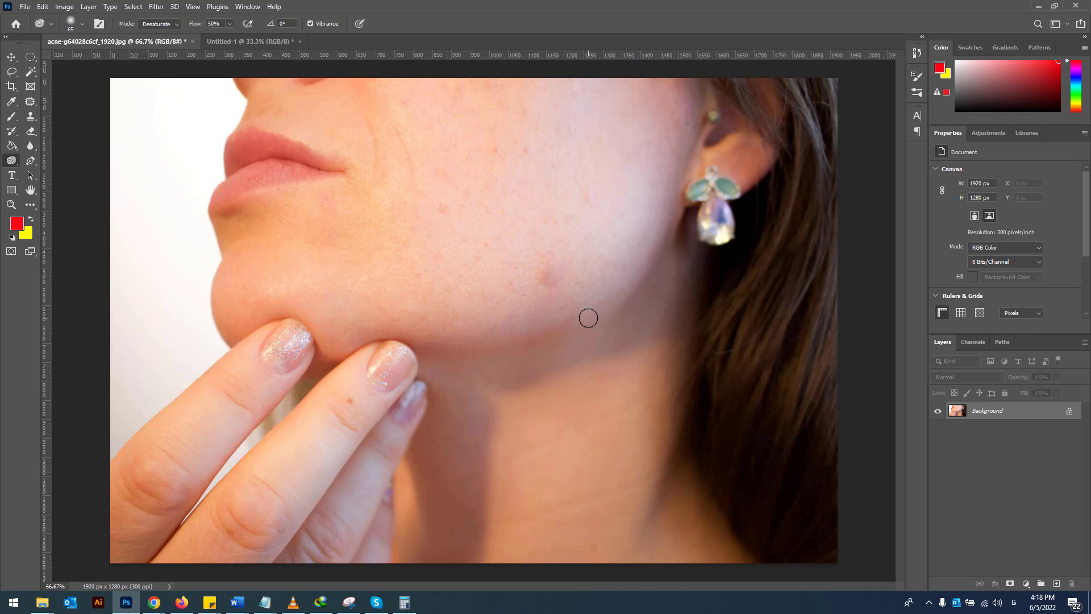
right_click(12, 162)
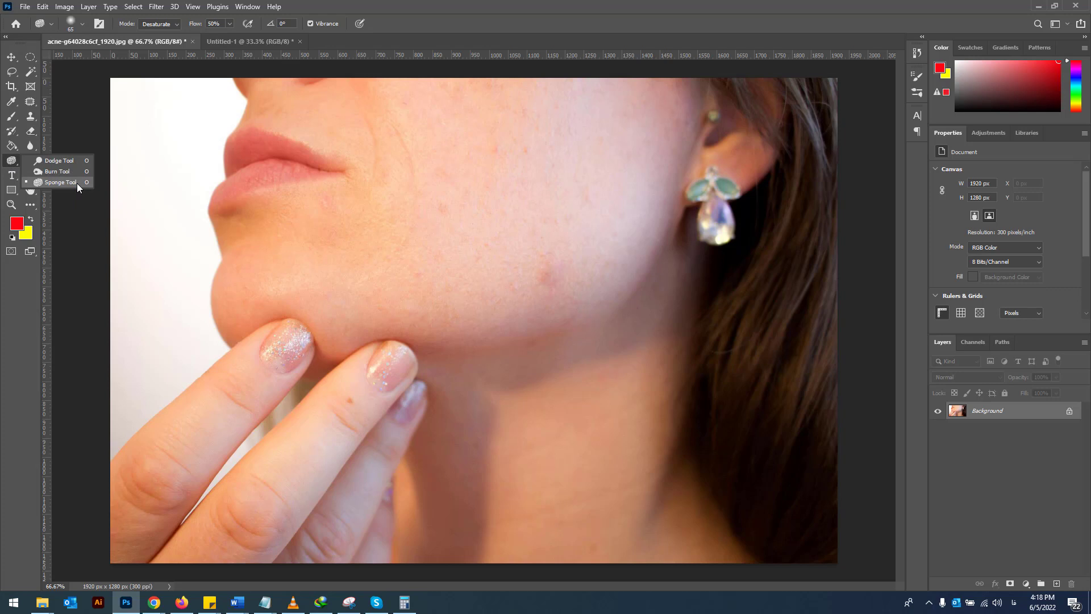
click(59, 160)
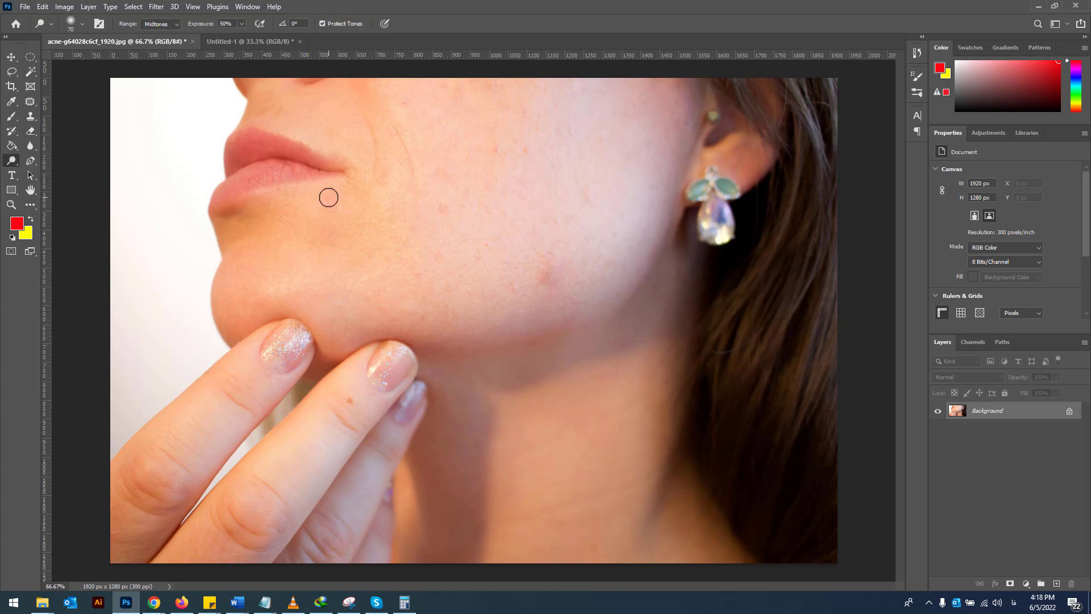
- Enlarge the Dodge tip to 175 px, try lightening the shadow under the jaw, and undo the lightening
key(bracketright)
key(bracketright)
key(bracketright)
key(bracketright)
key(bracketright)
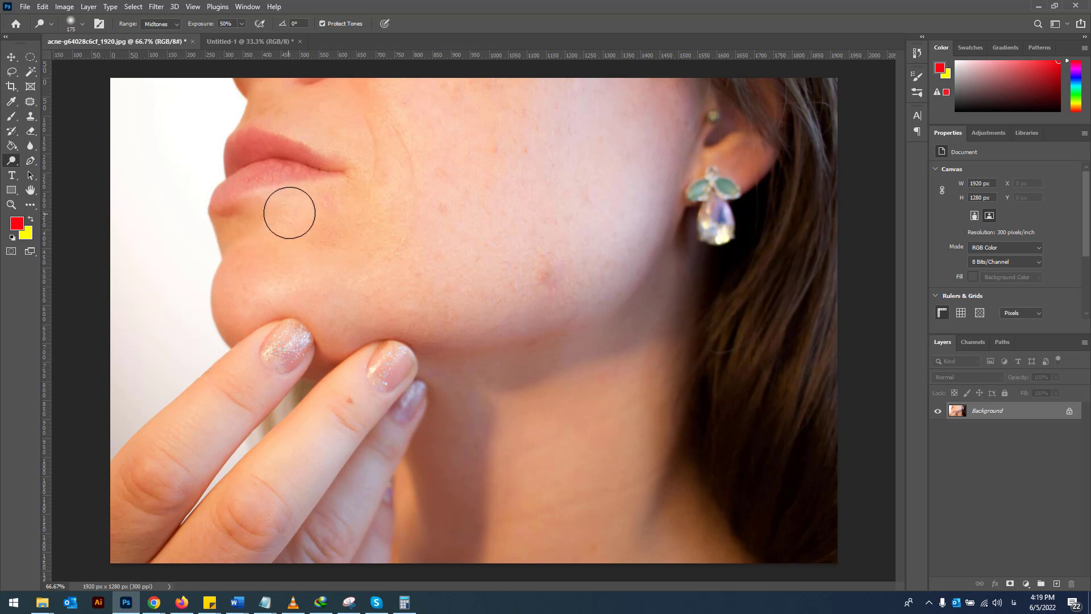
mouse_move(540, 364)
mouse_down()
mouse_move(435, 359)
mouse_move(583, 333)
mouse_move(633, 291)
mouse_move(654, 255)
mouse_move(628, 316)
mouse_move(656, 245)
mouse_move(630, 318)
mouse_move(530, 370)
mouse_up()
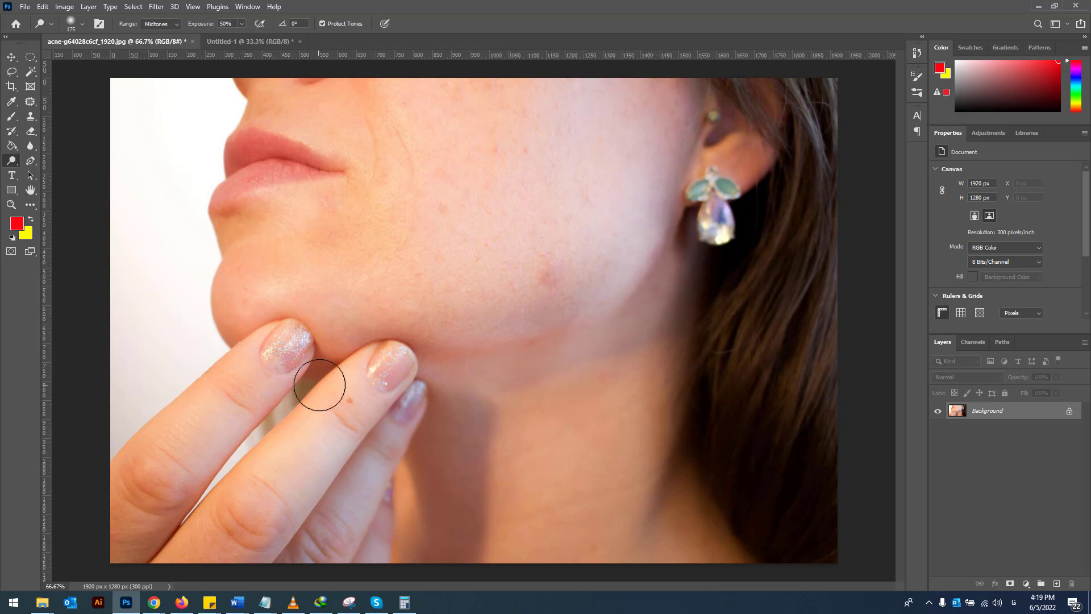
key(ctrl+z)
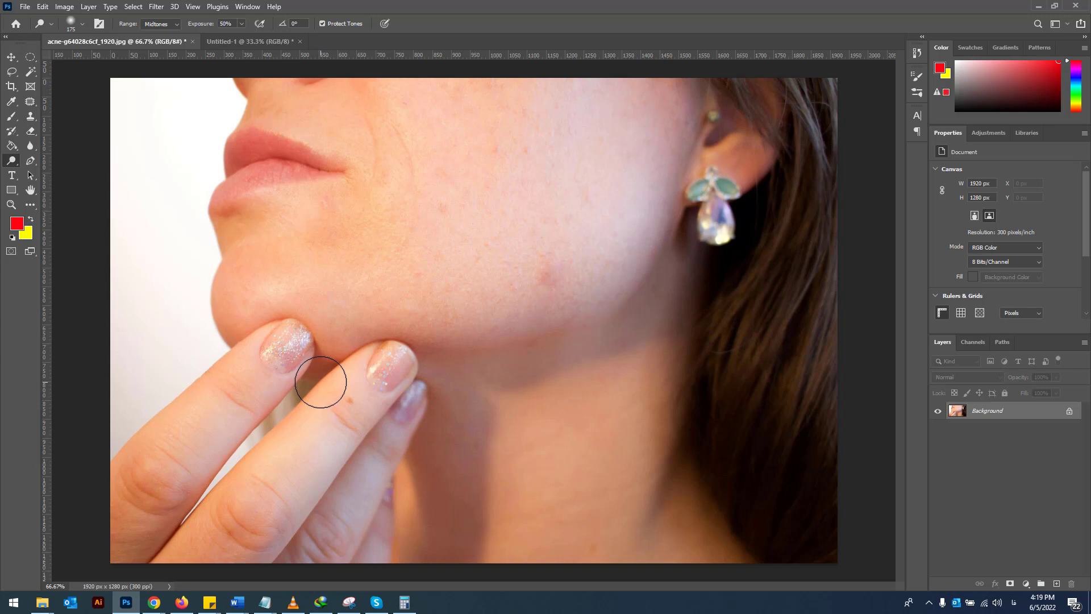
- Select the Burn tool, enlarge its tip to 100 px, and darken the corner of the lips and the shadow under the jaw
right_click(12, 163)
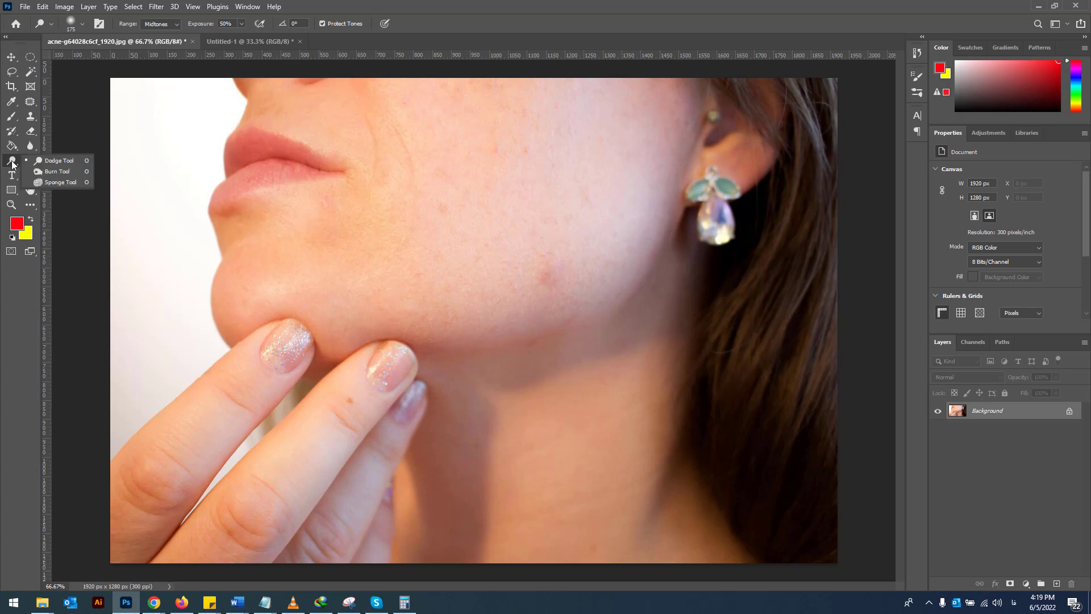
click(56, 171)
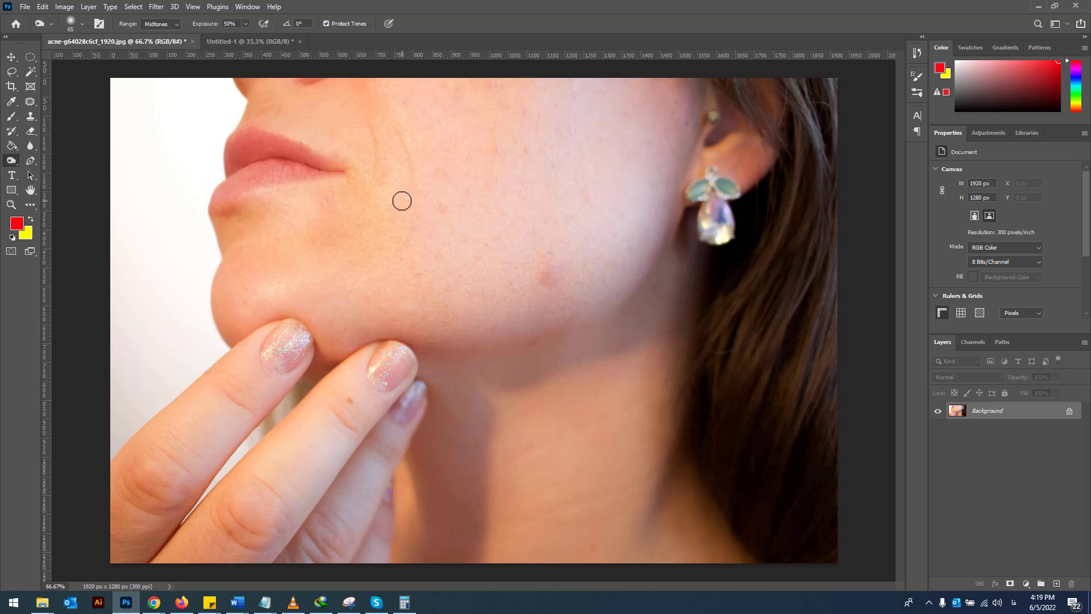
key(bracketright)
drag(336, 182, 313, 167)
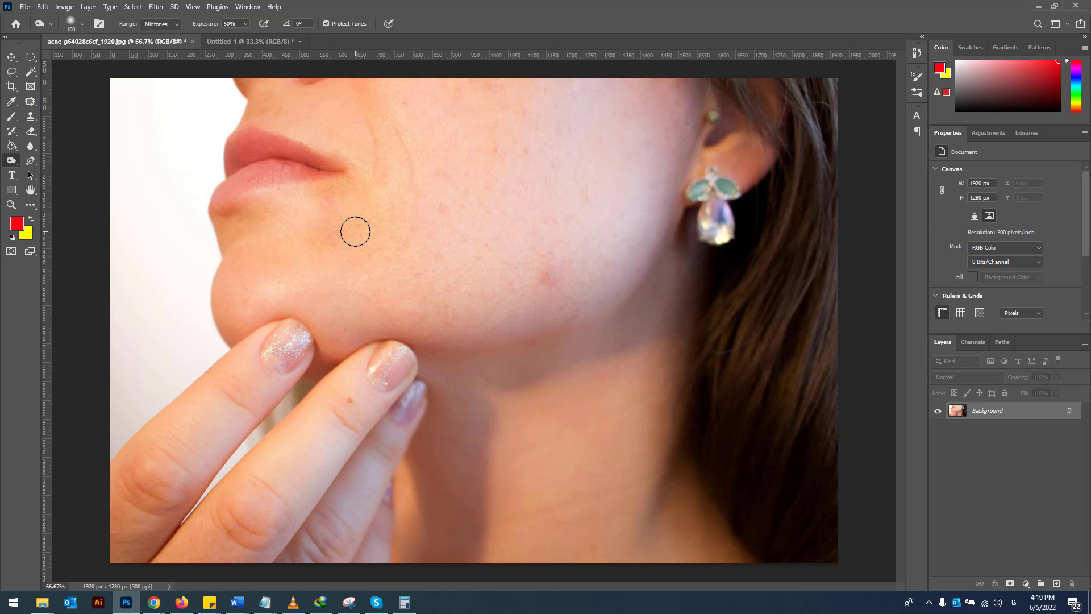
click(16, 162)
click(61, 173)
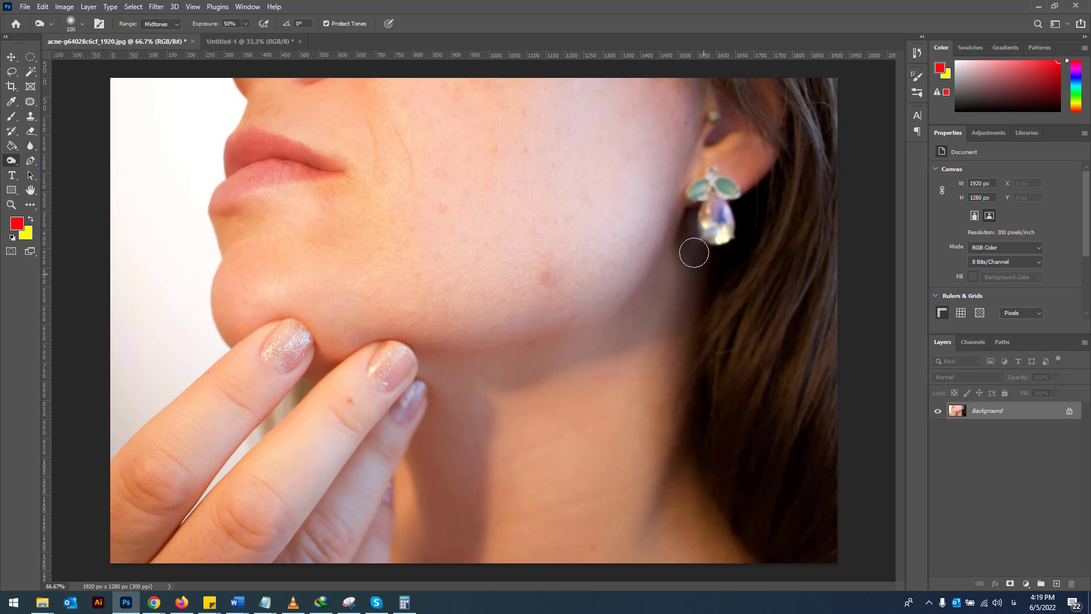
mouse_move(449, 375)
mouse_down()
mouse_move(462, 360)
mouse_move(310, 370)
mouse_up()
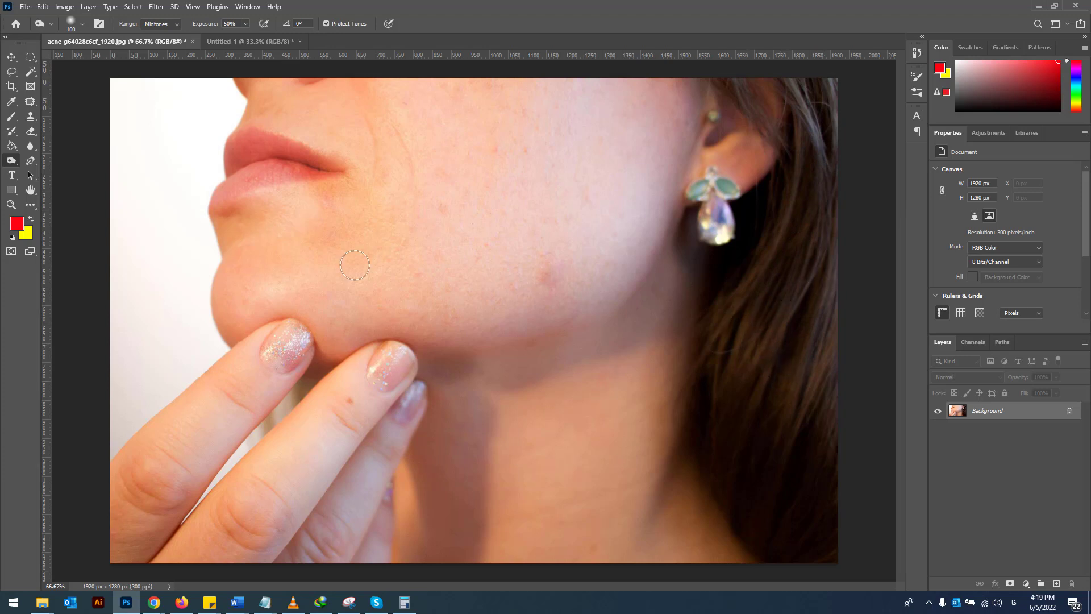
- Select the Sponge tool in Desaturate mode and drain the colour from the lower lip and the skin just below it
right_click(9, 163)
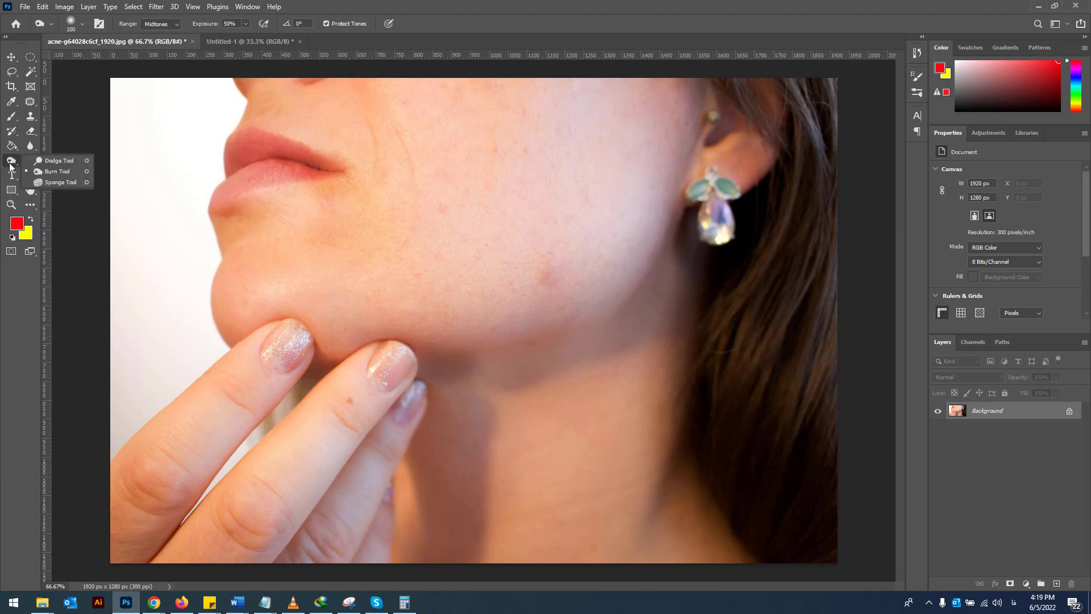
click(67, 185)
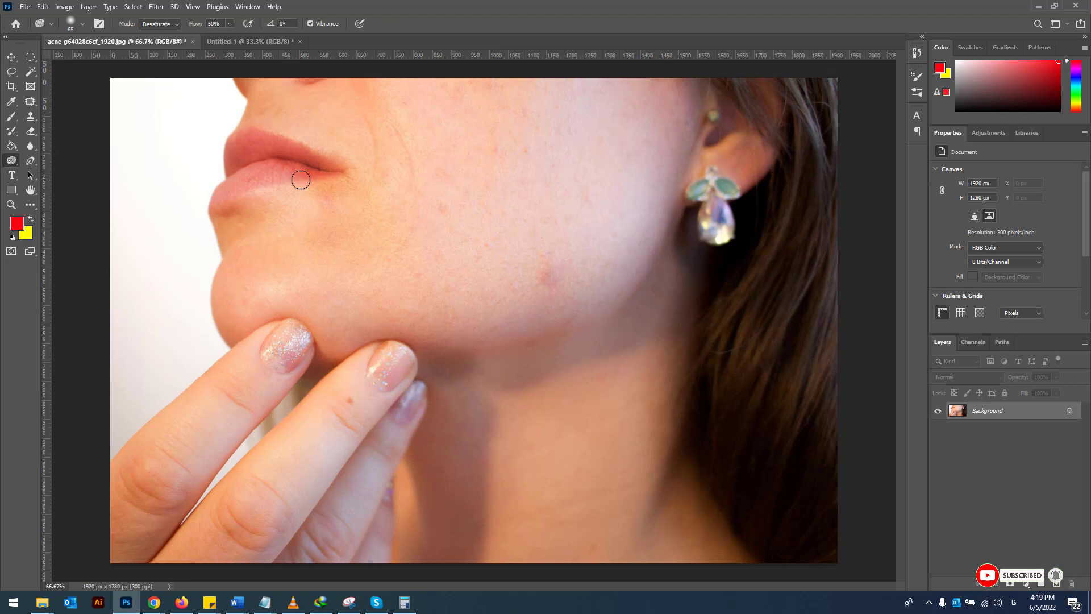
mouse_move(316, 162)
mouse_down()
mouse_move(292, 170)
mouse_move(319, 221)
mouse_move(263, 173)
mouse_move(239, 184)
mouse_move(272, 171)
mouse_move(220, 195)
mouse_move(288, 165)
mouse_move(284, 178)
mouse_move(315, 171)
mouse_move(295, 164)
mouse_move(326, 166)
mouse_move(260, 139)
mouse_move(243, 144)
mouse_move(241, 160)
mouse_move(297, 207)
mouse_move(268, 254)
mouse_move(285, 224)
mouse_up()
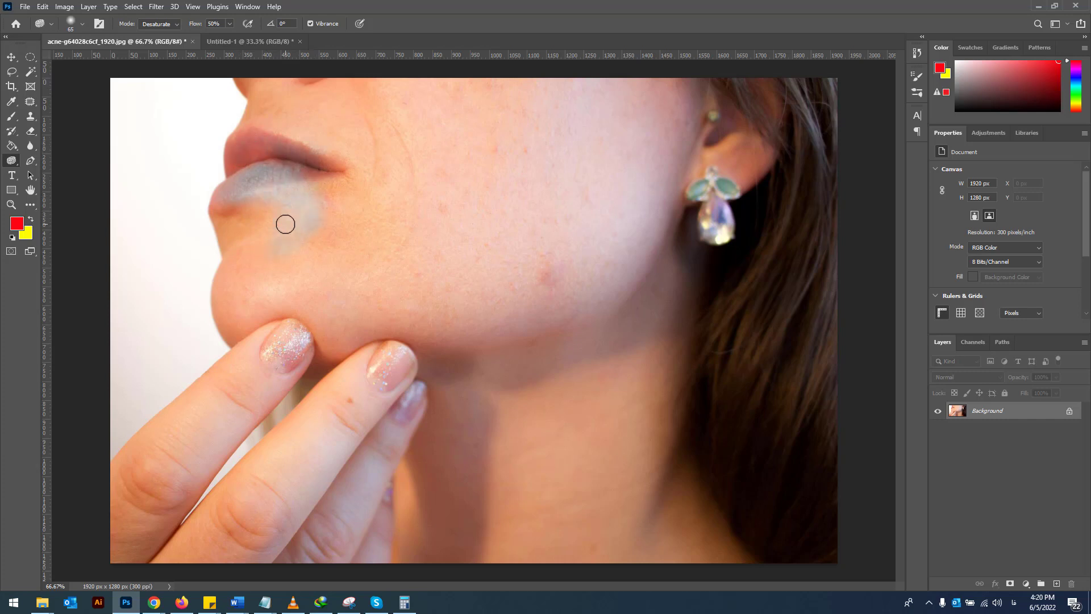
- Enlarge the Sponge tip to 150 px and desaturate more skin from below the lips toward the cheek
key(bracketright)
key(bracketright)
key(bracketright)
key(bracketright)
key(bracketright)
key(bracketright)
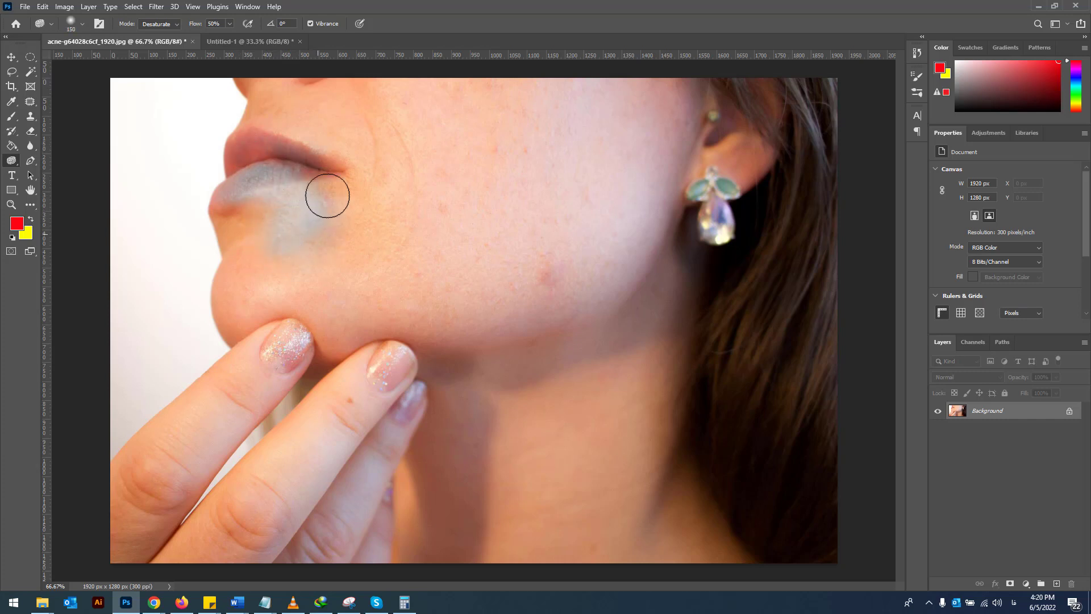
mouse_move(328, 196)
mouse_down()
mouse_move(353, 202)
mouse_move(294, 207)
mouse_up()
right_click(11, 164)
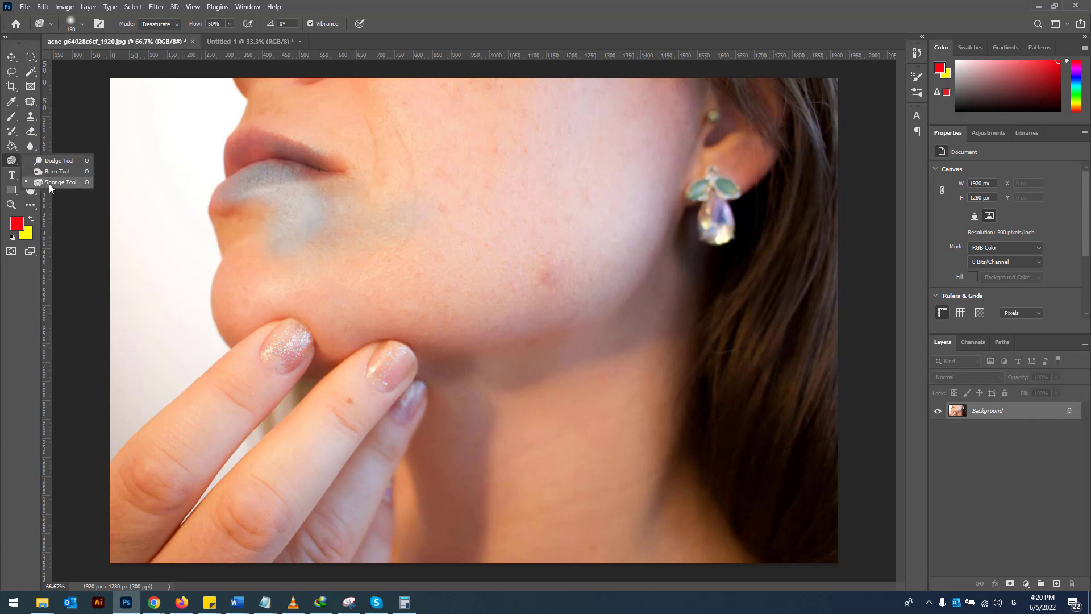